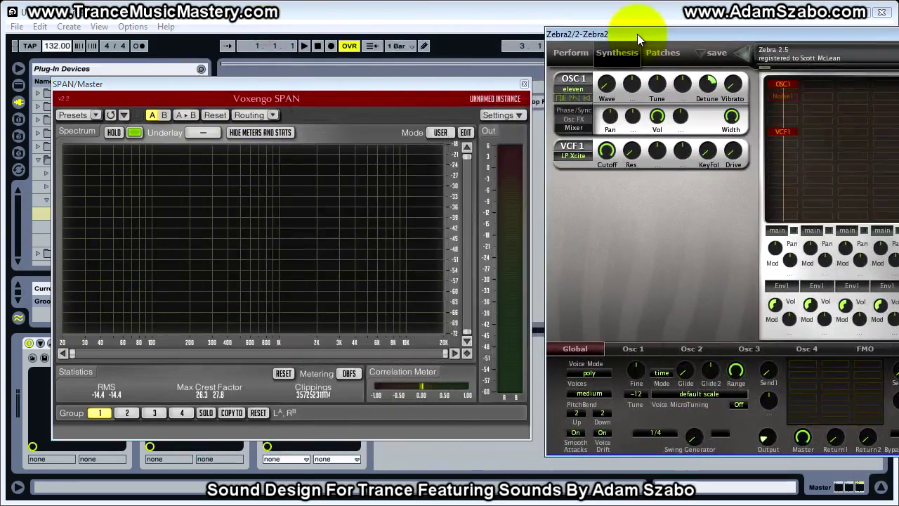
Step: Nudge the SPAN and Zebra2 windows, and toggle the Noise 1 module to compare the spectrum, leaving it enabled
left_click_drag(412, 82, 402, 83)
left_click_drag(637, 33, 632, 35)
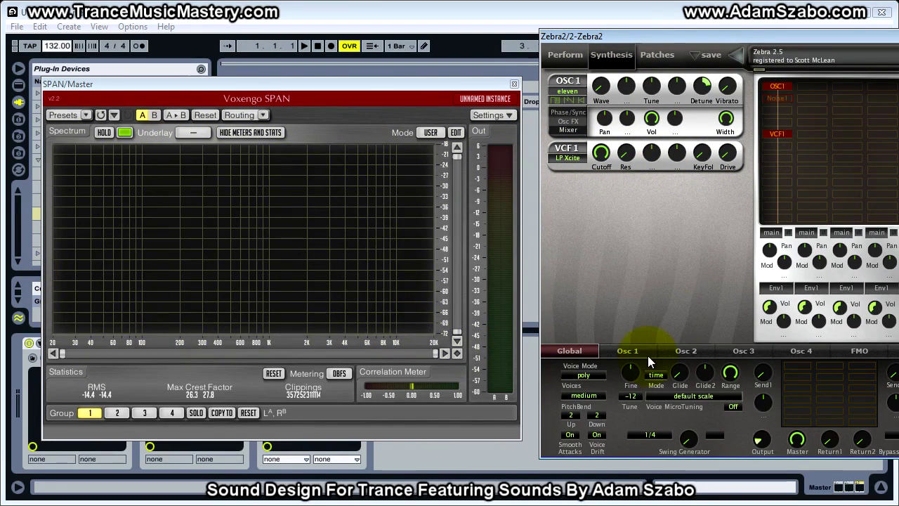
left_click(784, 97)
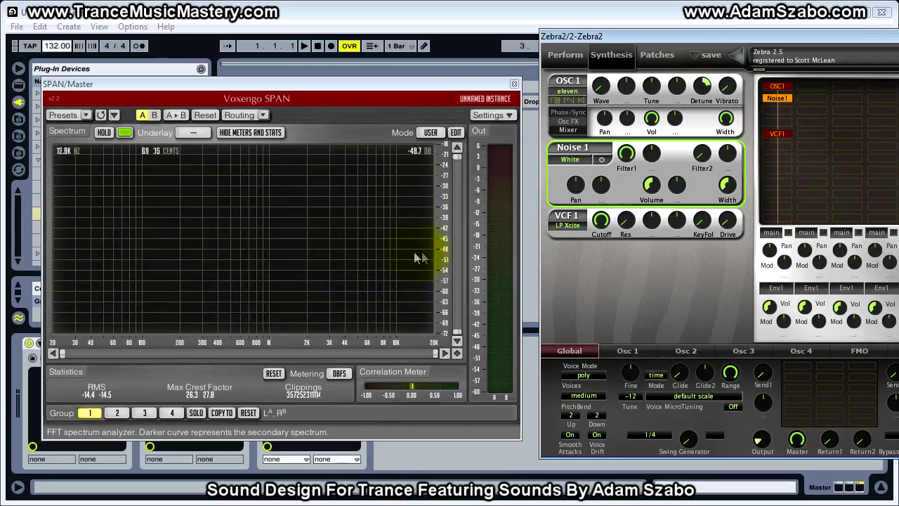
double_click(776, 97)
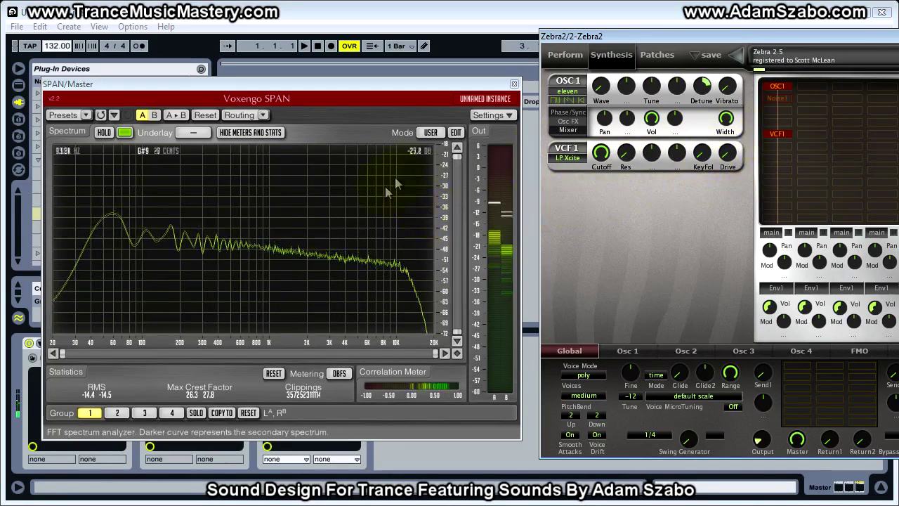
double_click(775, 98)
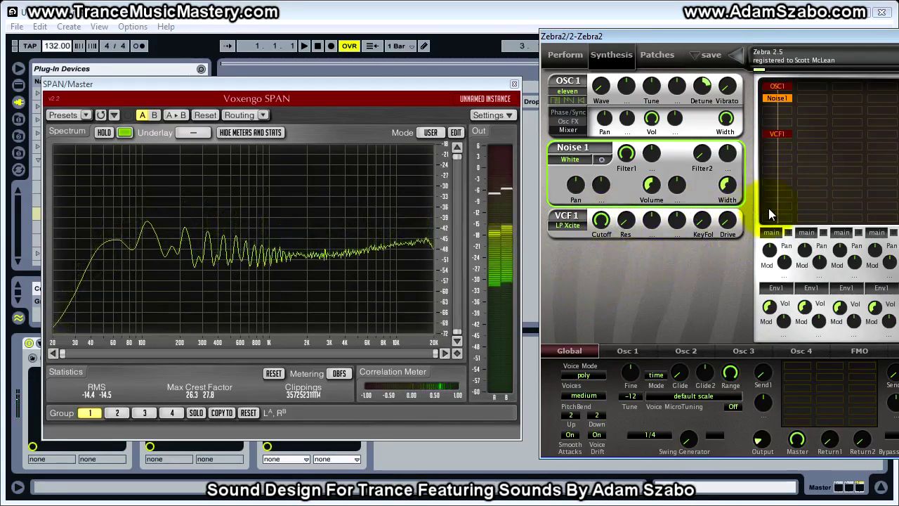
Step: Review the filter types available for VCF 1, keeping LP Xcite
left_click(567, 224)
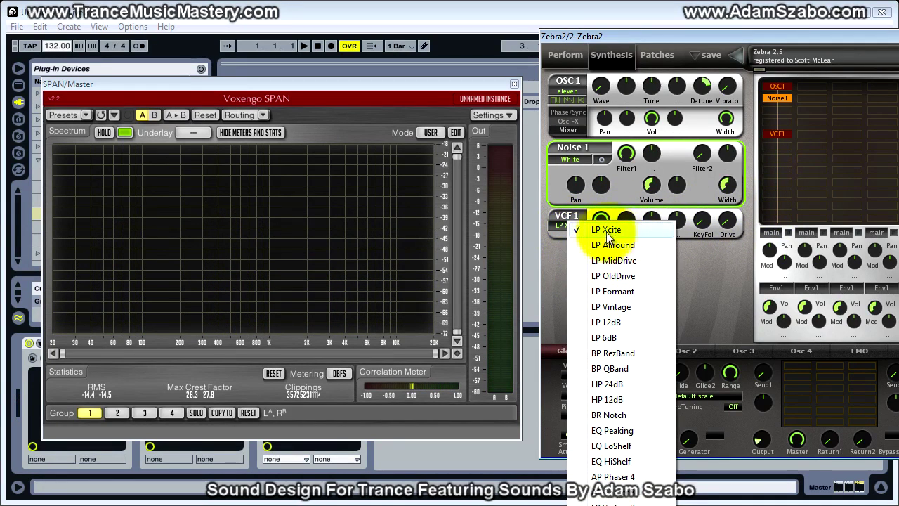
left_click(557, 229)
left_click(555, 227)
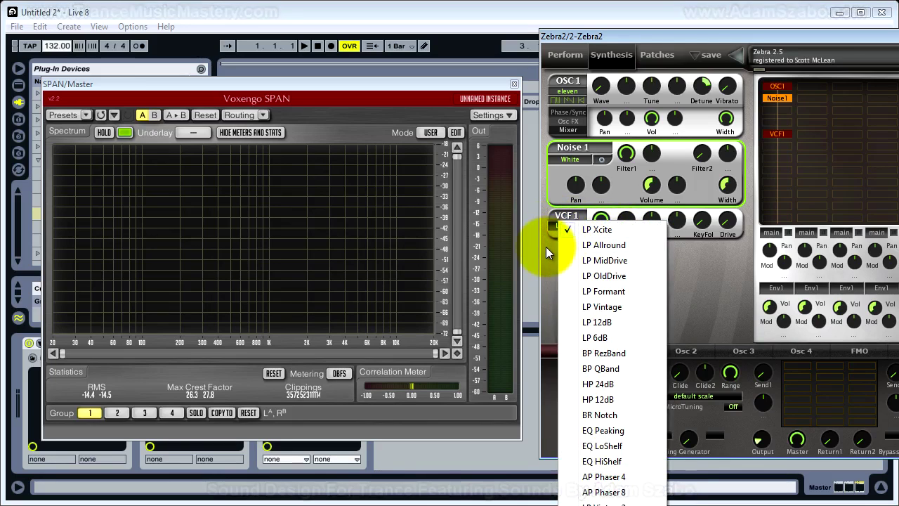
left_click(546, 243)
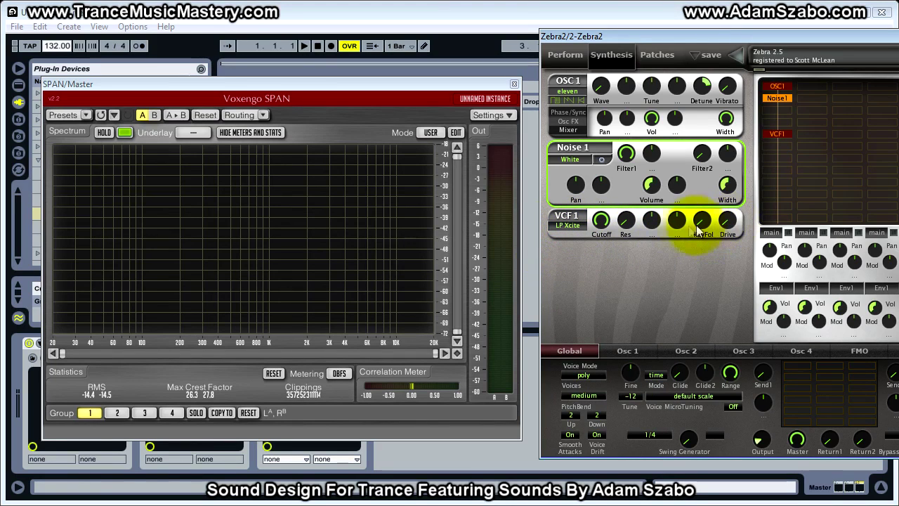
Step: Try out VCF 1's drive and resonance knobs, returning both to 0
mouse_move(622, 231)
left_mouse_down()
mouse_move(622, 164)
mouse_move(637, 170)
mouse_move(635, 242)
left_mouse_up()
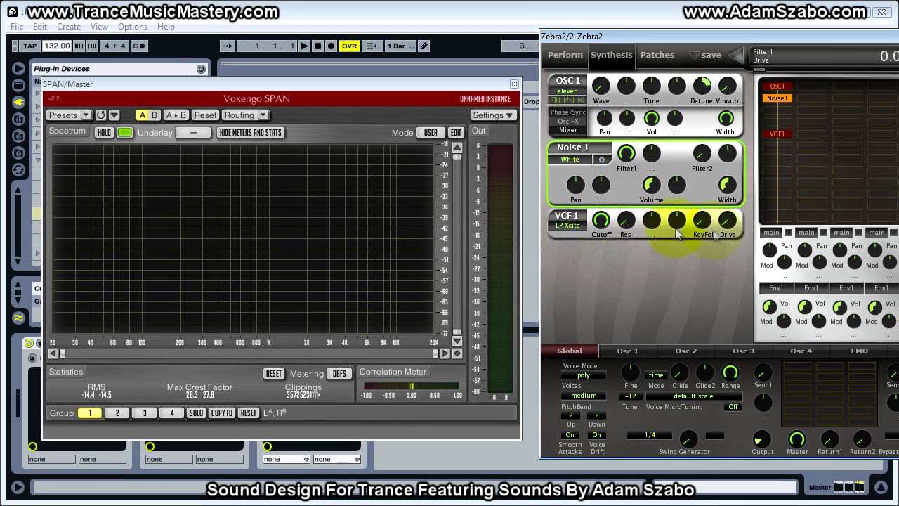
left_click_drag(600, 222, 608, 191)
left_click_drag(725, 224, 728, 193)
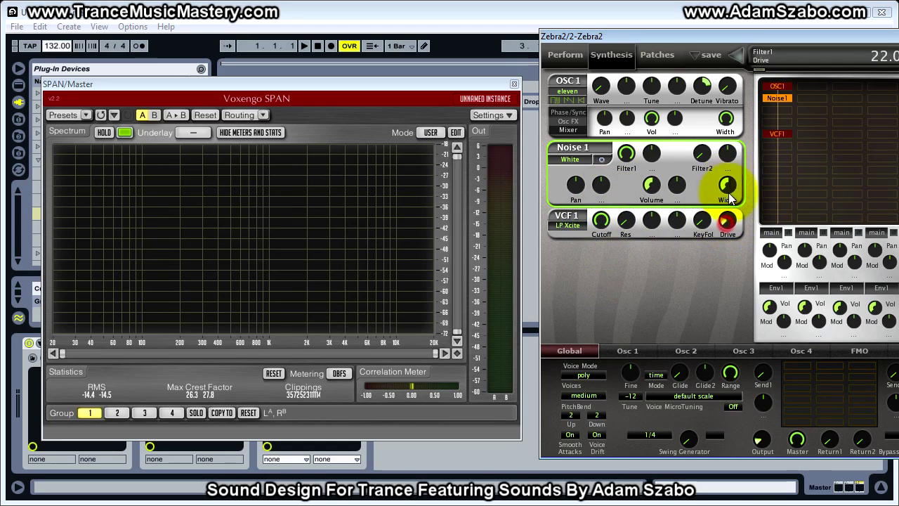
left_click_drag(733, 137, 727, 230)
left_click_drag(627, 206, 624, 179)
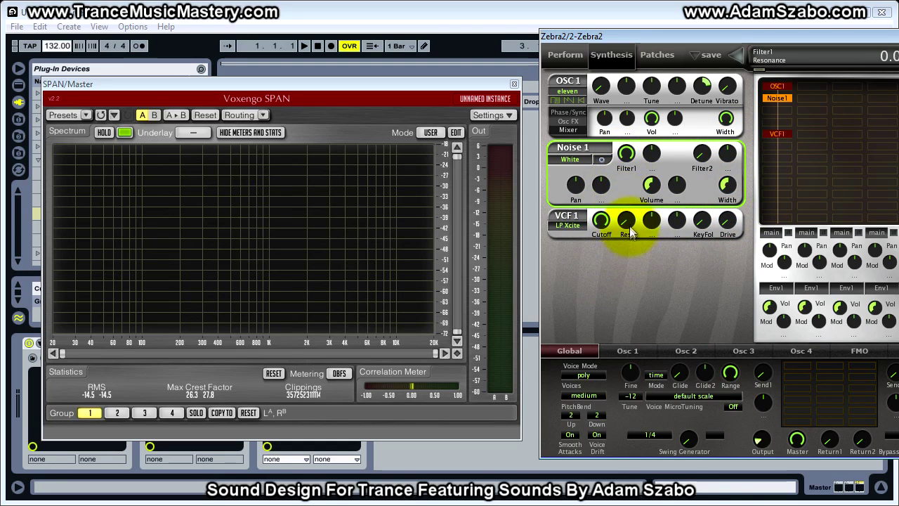
left_click_drag(717, 217, 720, 245)
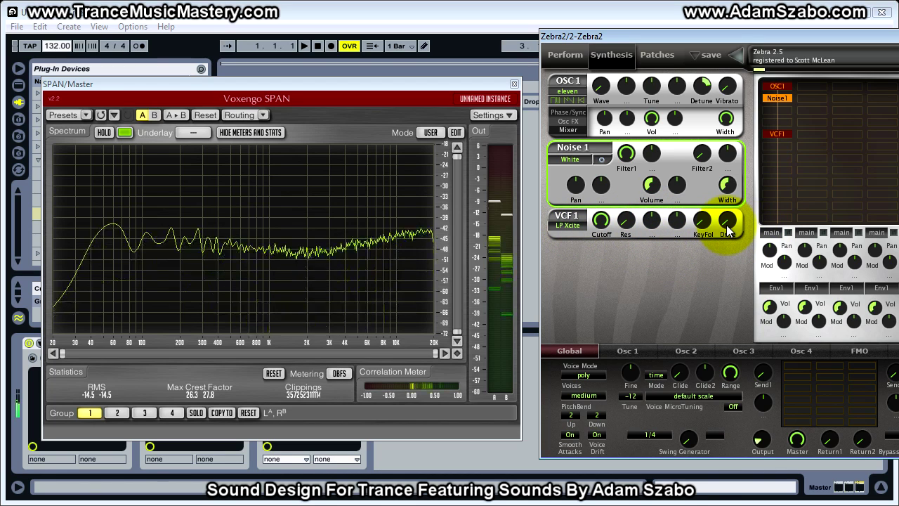
Step: With Noise 1 enabled, lower VCF 1's cutoff to 112 and sweep its drive between 66 and 19.5
left_click_drag(728, 227, 618, 223)
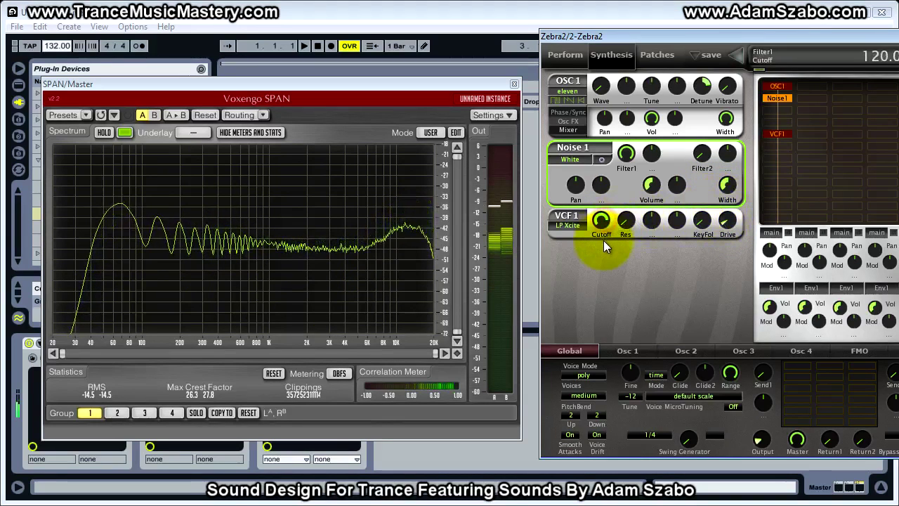
left_click_drag(728, 222, 726, 139)
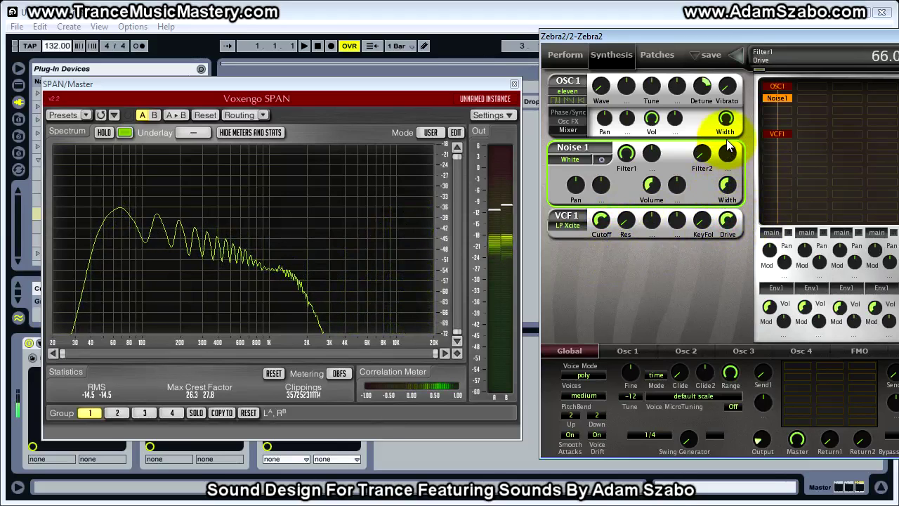
left_click_drag(603, 220, 604, 214)
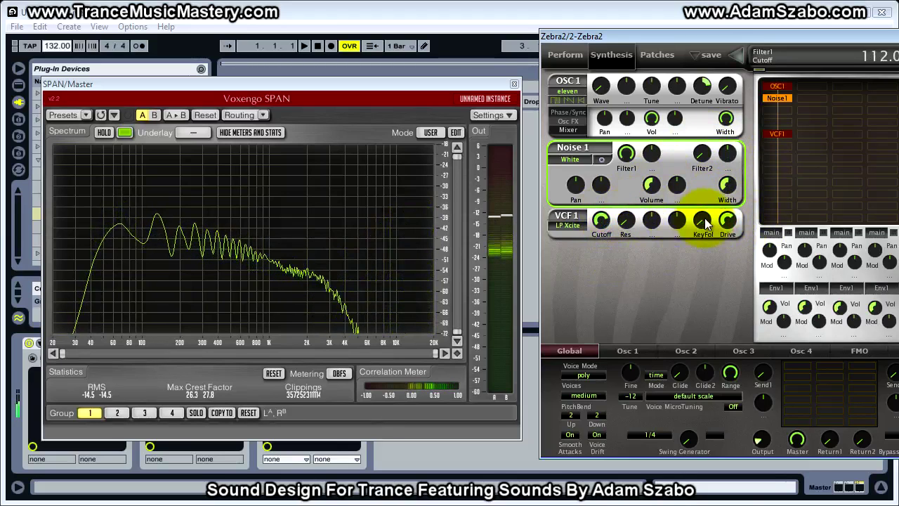
mouse_move(728, 219)
left_mouse_down()
mouse_move(730, 197)
mouse_move(722, 222)
left_mouse_up()
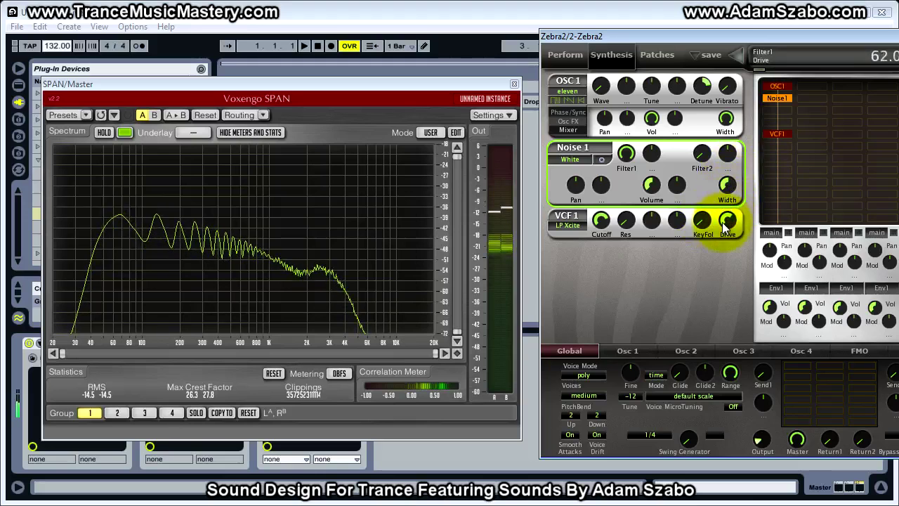
left_click_drag(724, 223, 747, 186)
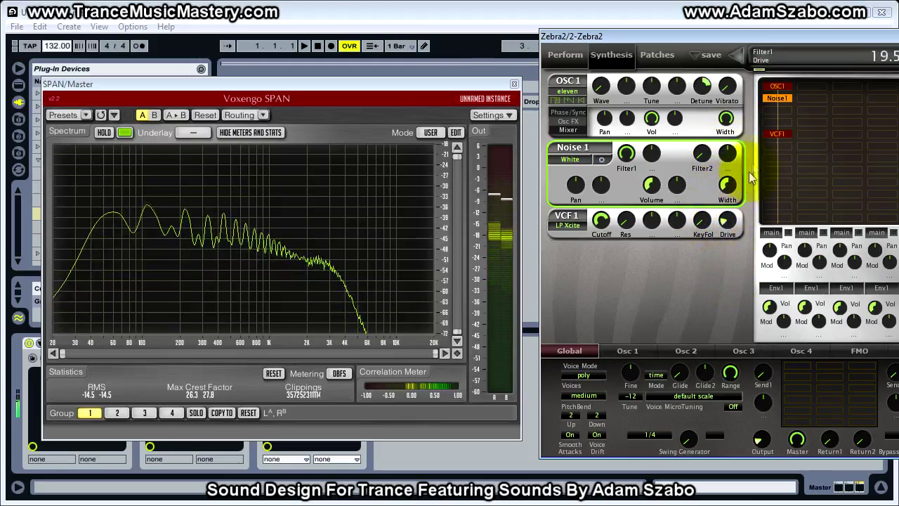
Step: Disable Noise 1 and try VCF 1 with the cutoff at 131 and the drive raised to 100
double_click(775, 100)
left_click_drag(725, 156, 705, 44)
mouse_move(601, 152)
left_mouse_down()
mouse_move(582, 186)
mouse_move(598, 155)
left_mouse_up()
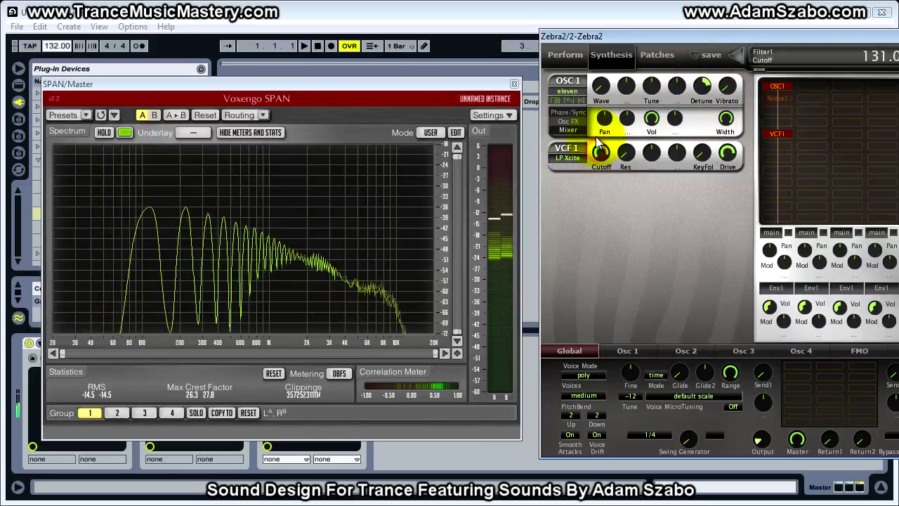
mouse_move(726, 150)
left_mouse_down()
mouse_move(732, 212)
mouse_move(723, 127)
mouse_move(725, 168)
left_mouse_up()
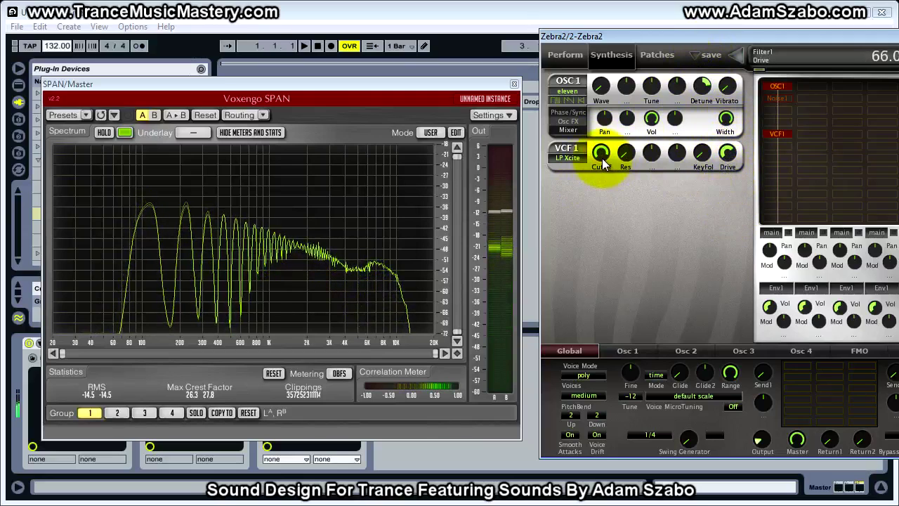
left_click_drag(725, 156, 672, 120)
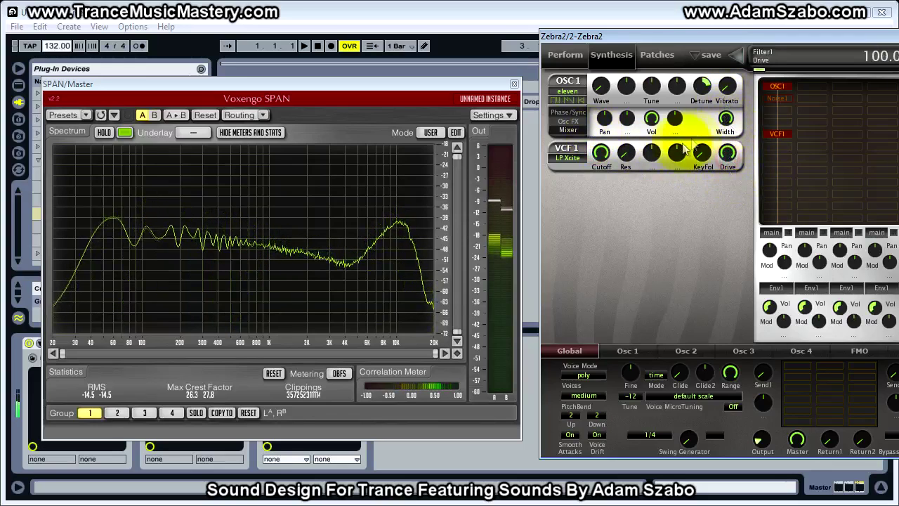
Step: Lower VCF 1's cutoff to 88 while holding its drive at 100
left_click_drag(599, 153, 597, 176)
left_click_drag(726, 152, 713, 133)
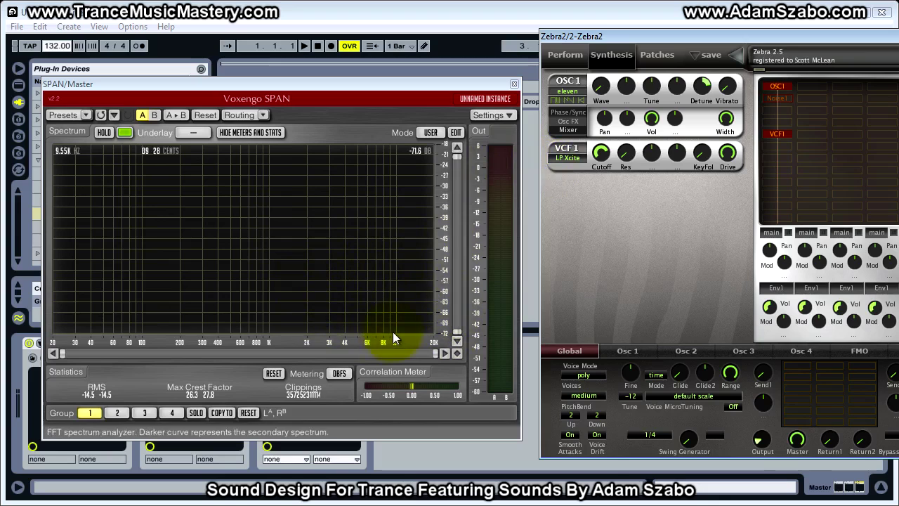
left_click_drag(599, 154, 592, 184)
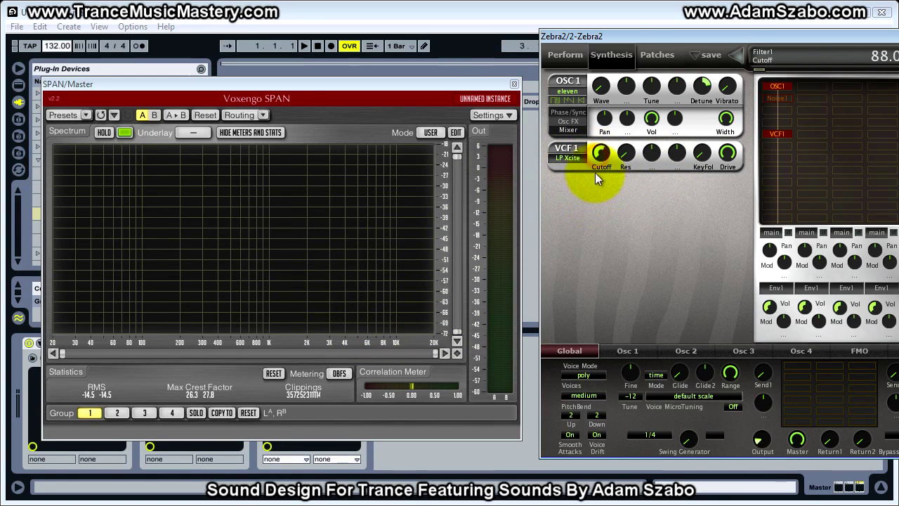
left_click_drag(727, 153, 739, 125)
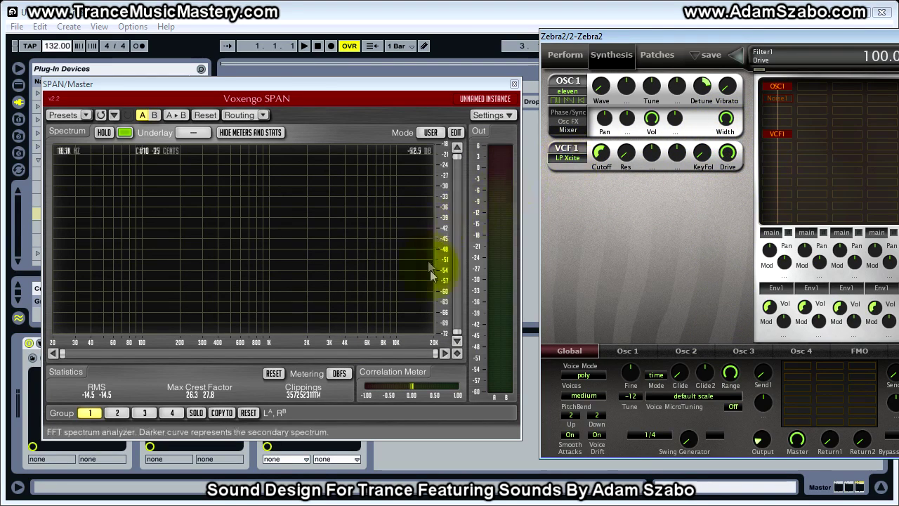
Step: Open VCF 1's cutoff again and vary its drive between about 52.5 and 73.5
left_click(602, 153)
left_click_drag(602, 153, 622, 121)
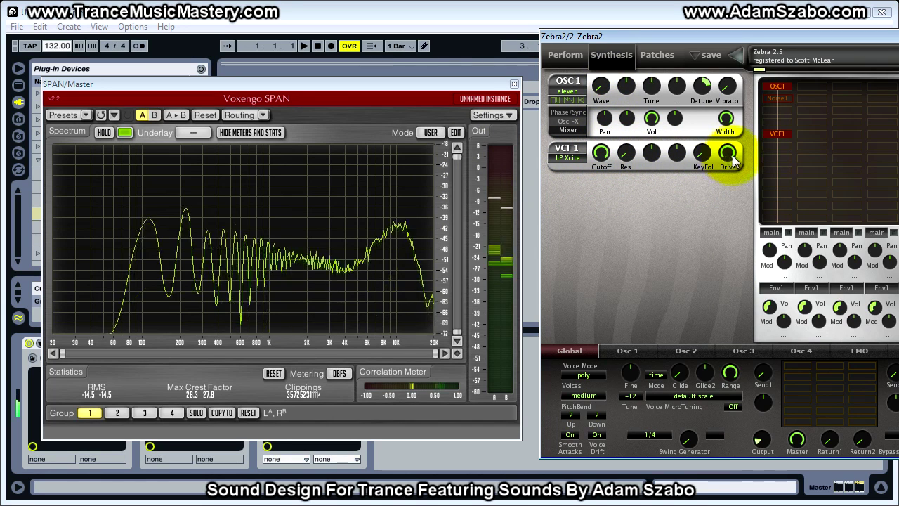
left_click_drag(728, 153, 719, 180)
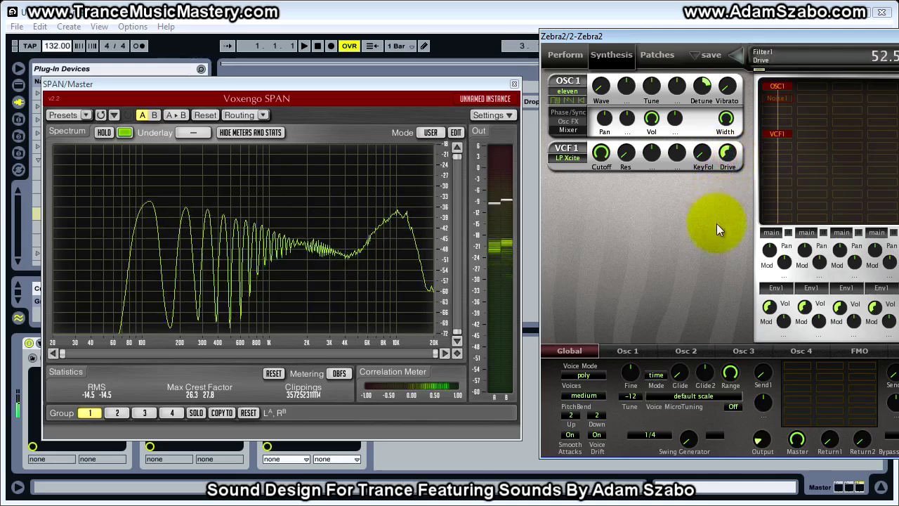
left_click_drag(737, 325, 708, 233)
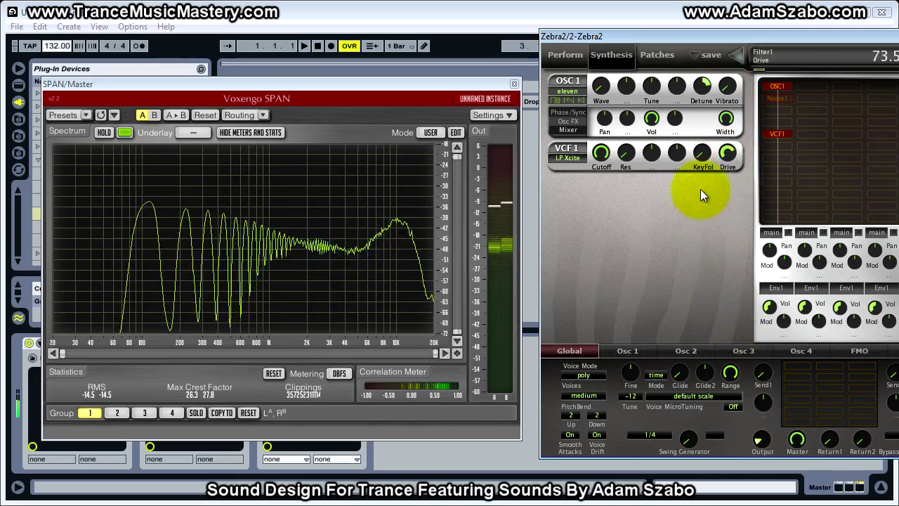
Step: Bring VCF 1's cutoff down to 136 and further, and sweep its drive down to about 5
left_click_drag(594, 156, 599, 157)
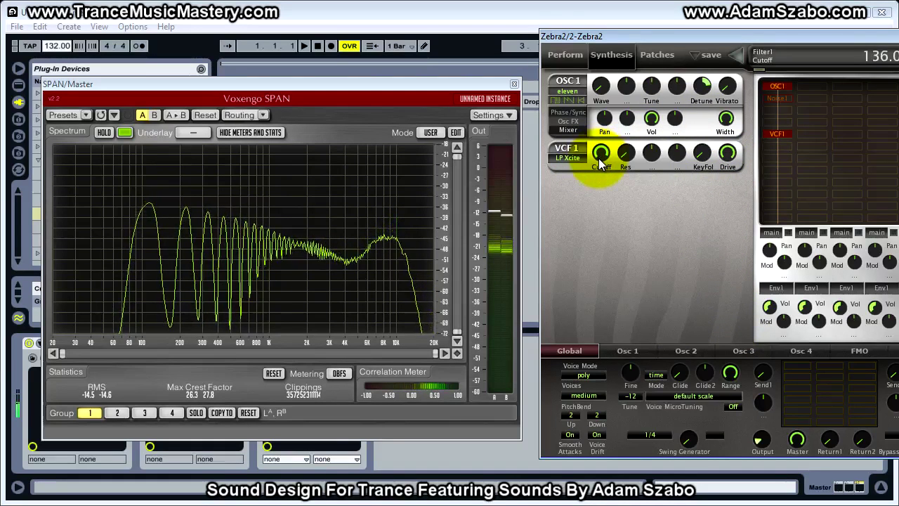
left_click_drag(598, 163, 598, 174)
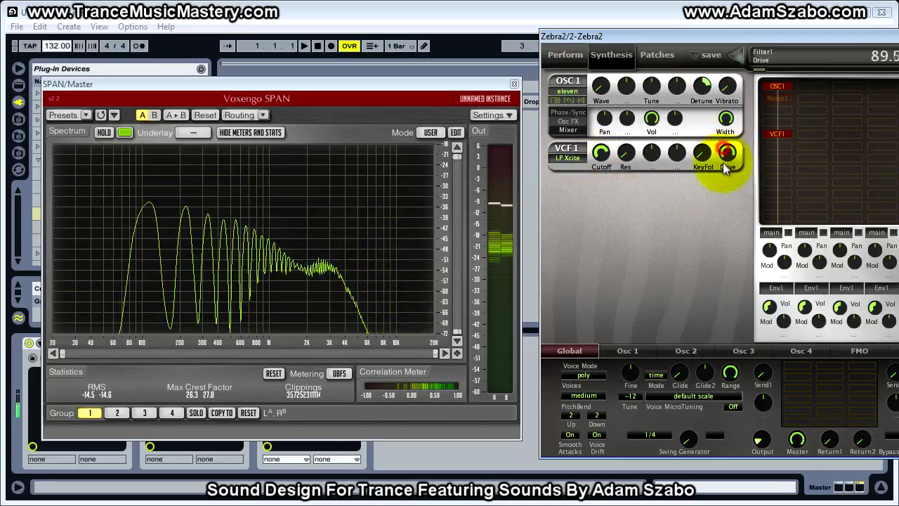
left_click_drag(725, 213, 729, 251)
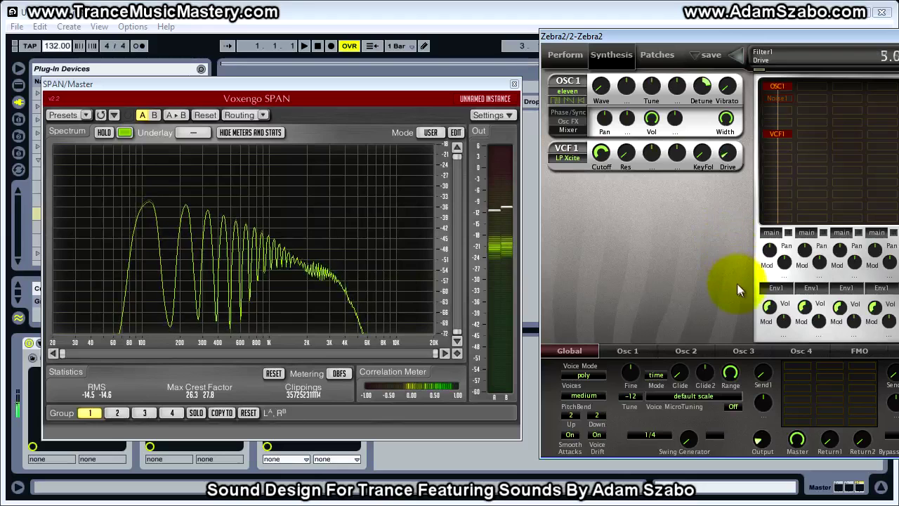
left_click_drag(742, 316, 734, 260)
Step: Lower VCF 1's cutoff through 101 to 82 and sweep the drive up and down around 25.5
left_click(604, 153)
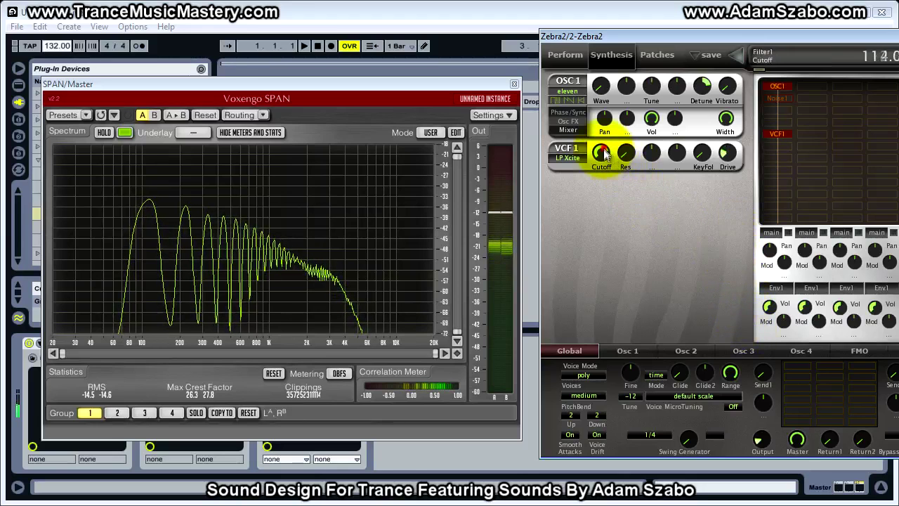
left_click_drag(603, 155, 603, 157)
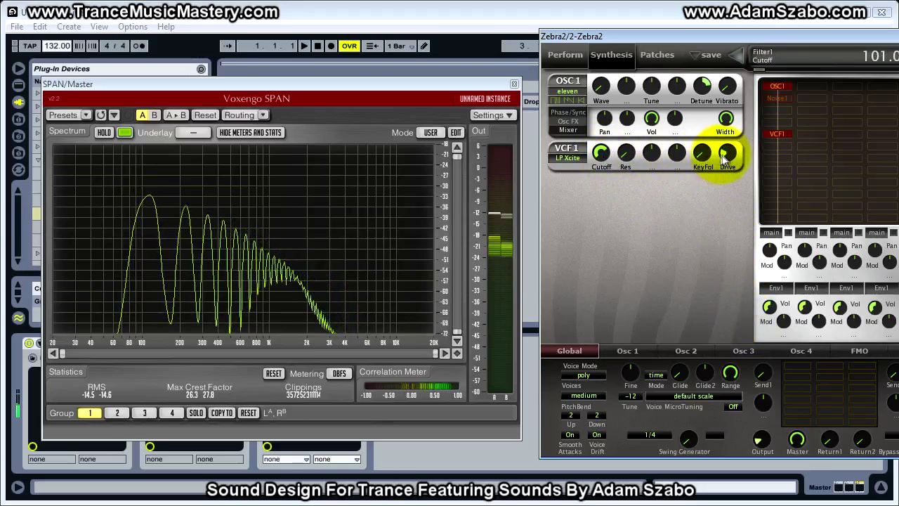
left_click_drag(724, 154, 714, 84)
left_click_drag(716, 129, 724, 156)
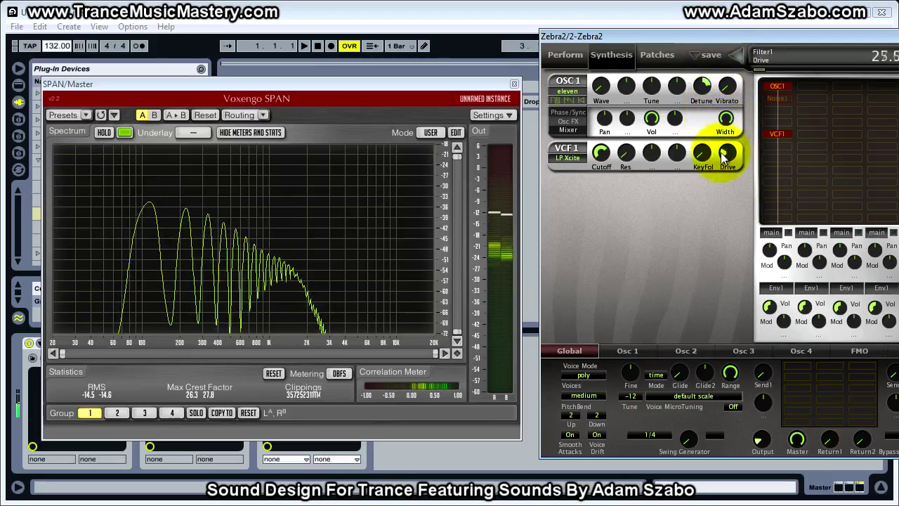
left_click_drag(725, 203, 716, 128)
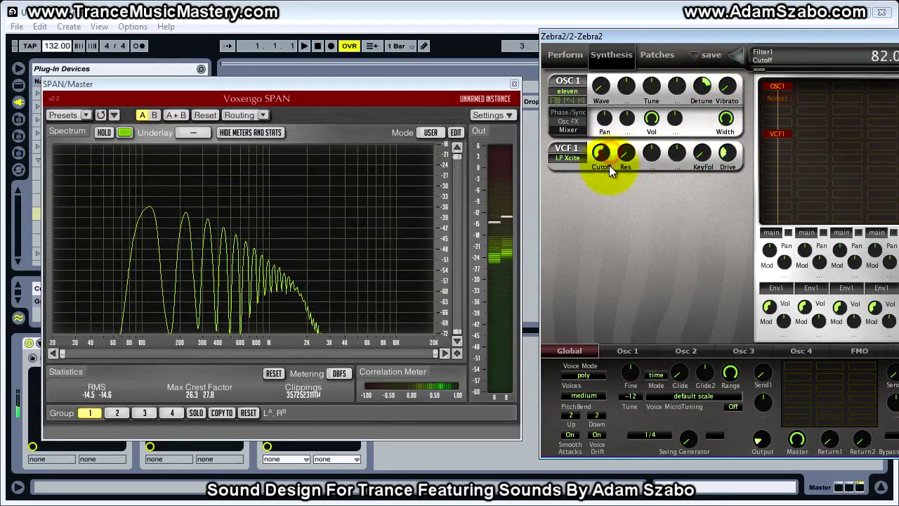
Step: Open VCF 1's cutoff to 150 and bring its drive to about 26.5 with Noise 1 re-enabled
left_click_drag(726, 152, 720, 89)
left_click_drag(604, 160, 612, 98)
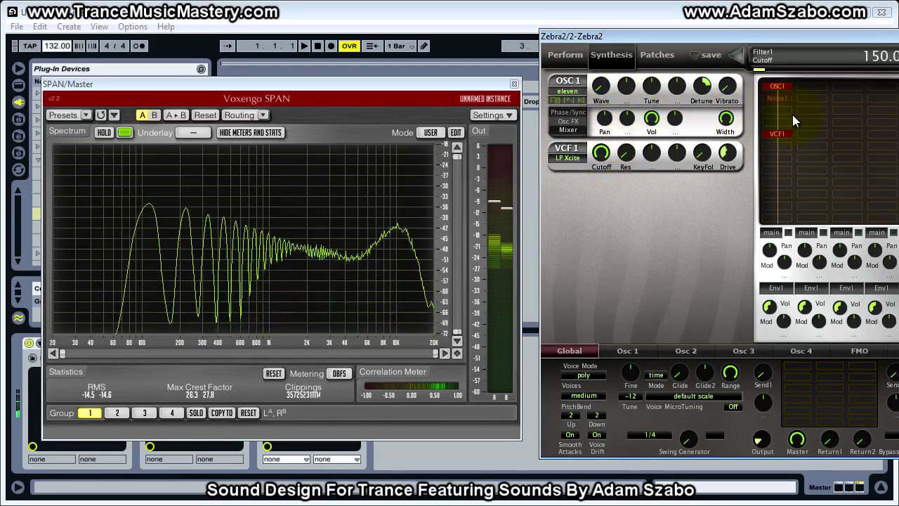
left_click(778, 98)
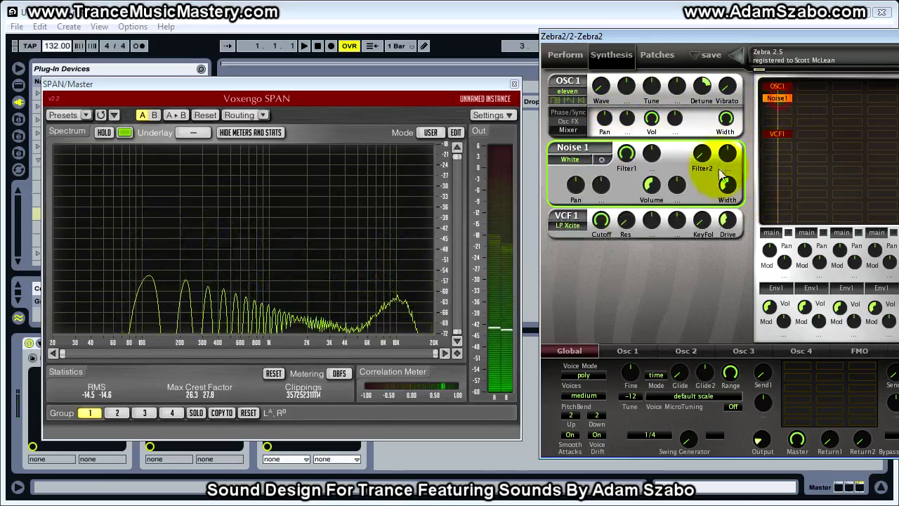
left_click_drag(733, 226, 736, 247)
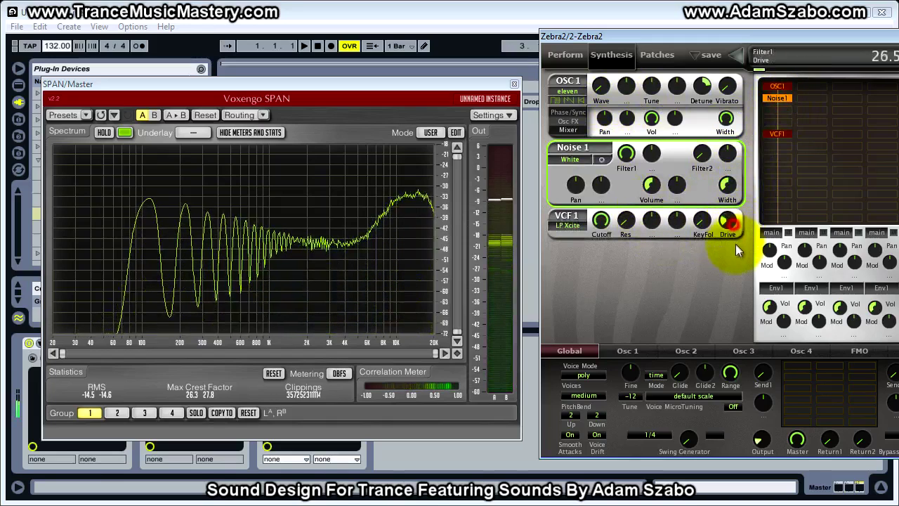
Step: Lower VCF 1's cutoff to 102, raise it to 111, and push the drive up at both settings
left_click_drag(600, 220, 600, 250)
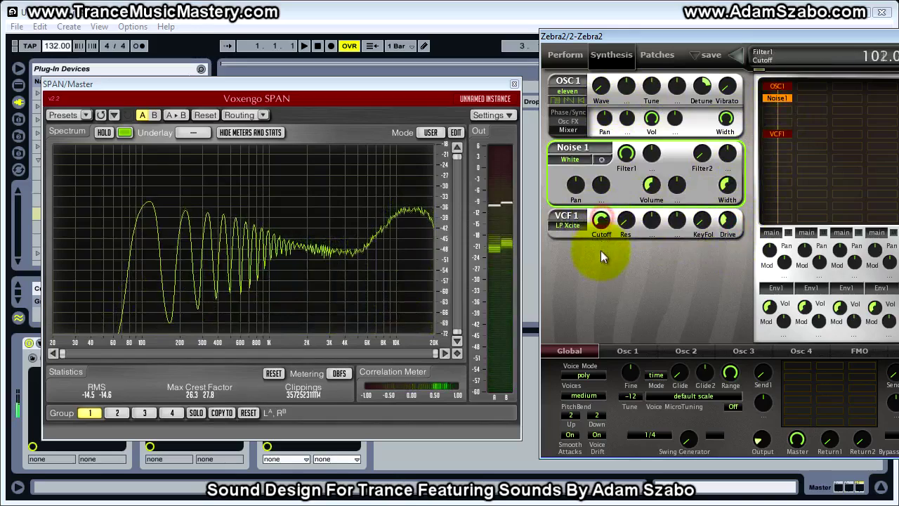
left_click_drag(726, 222, 714, 184)
left_click_drag(601, 221, 601, 210)
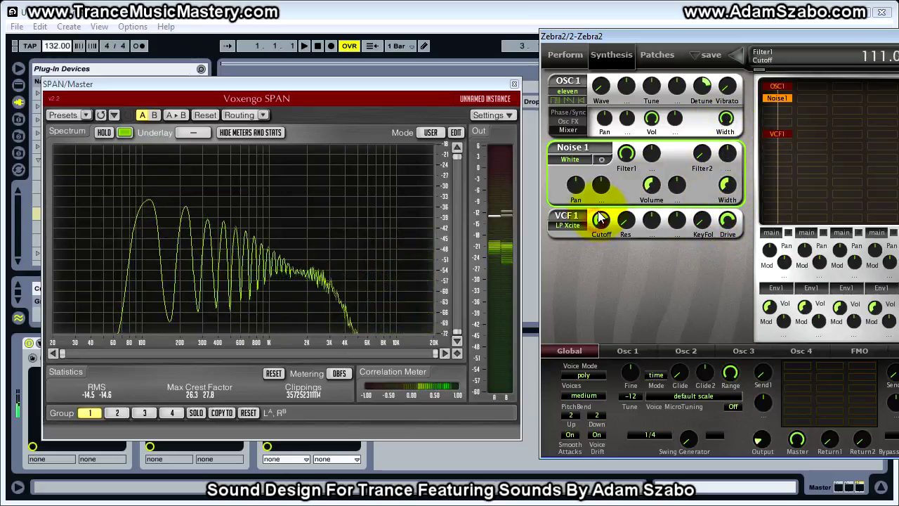
left_click_drag(725, 220, 724, 189)
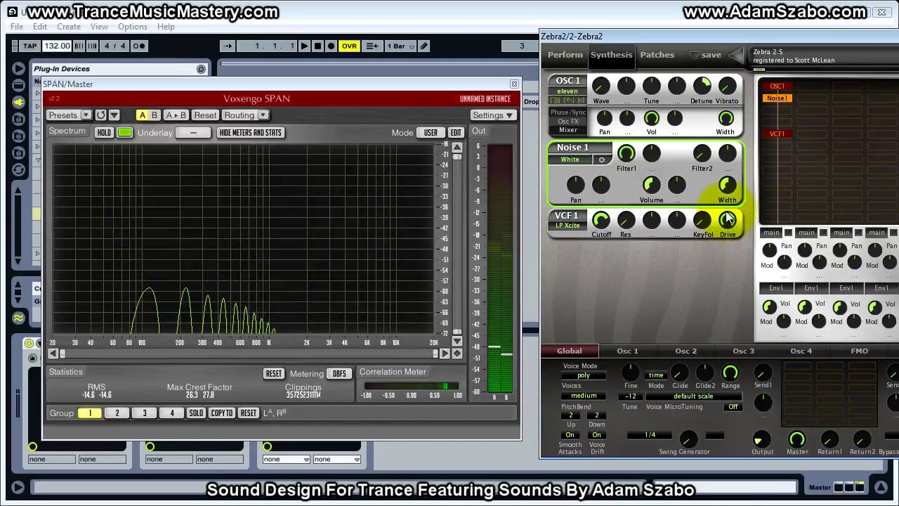
Step: Switch VCF 1 to LP Allround, open its cutoff to 150 and sweep the drive up from 0
left_click(564, 226)
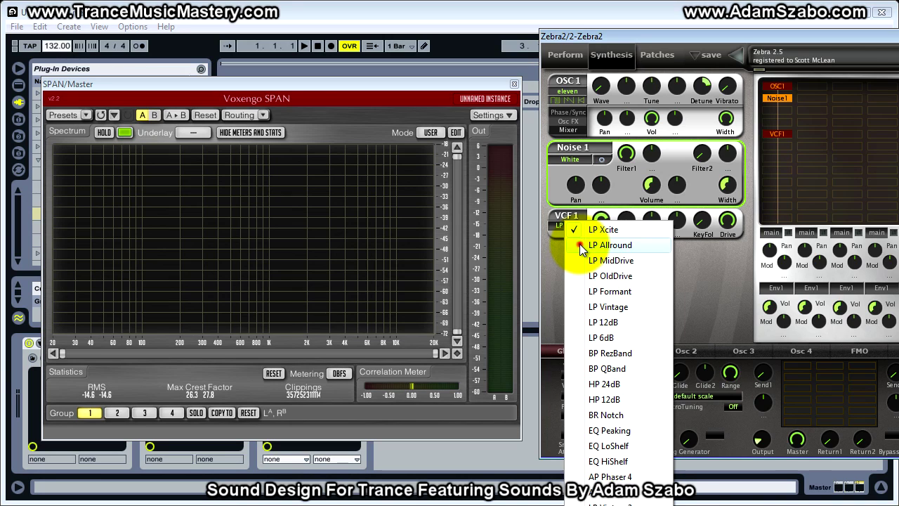
left_click(580, 246)
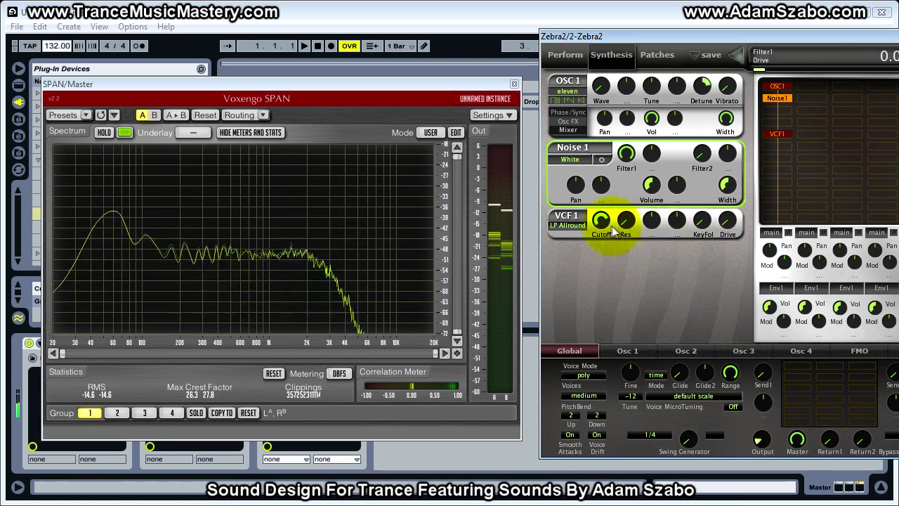
left_click_drag(603, 225, 602, 174)
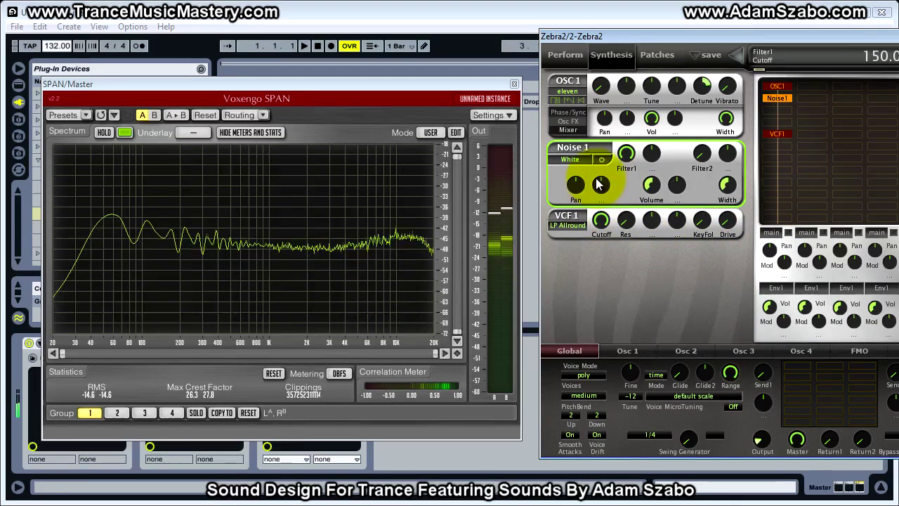
left_click_drag(726, 220, 726, 140)
Step: Lower VCF 1's cutoff in LP Allround mode and vary the drive around 68
left_click_drag(601, 221, 597, 243)
left_click_drag(726, 220, 721, 200)
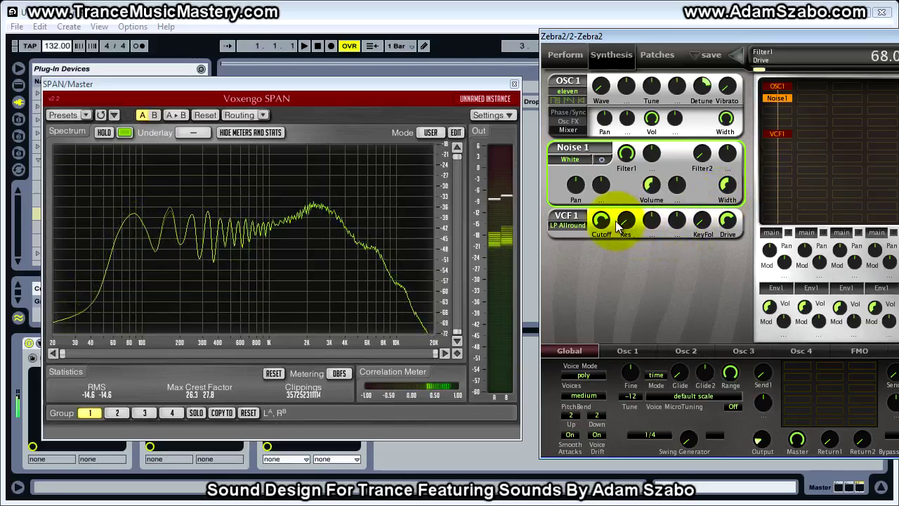
left_click_drag(606, 221, 605, 227)
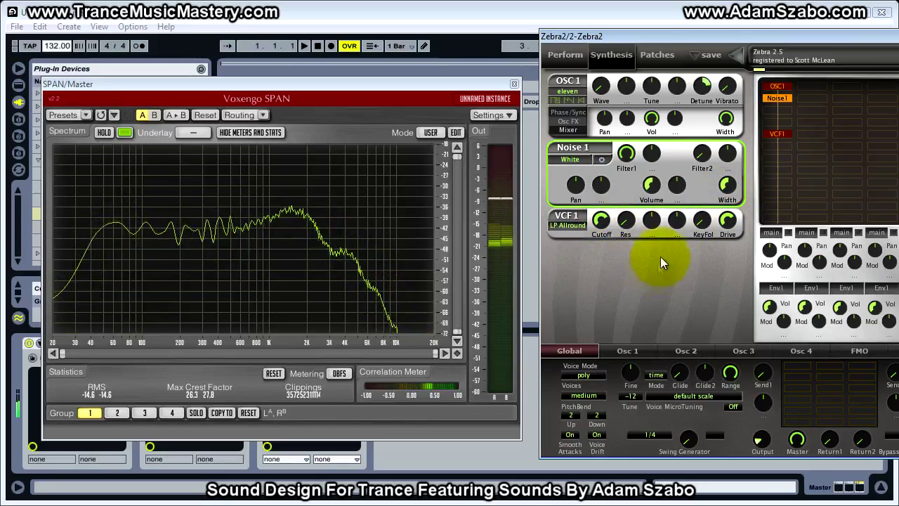
left_click_drag(729, 227, 727, 239)
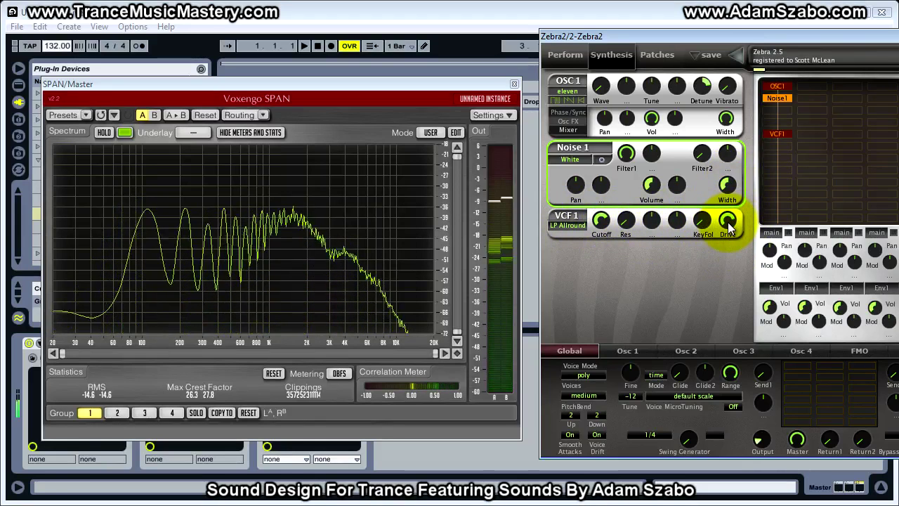
Step: Raise VCF 1's drive to 85, bring its cutoff down through 92, and vary the drive around 77.5
left_click_drag(728, 221, 731, 201)
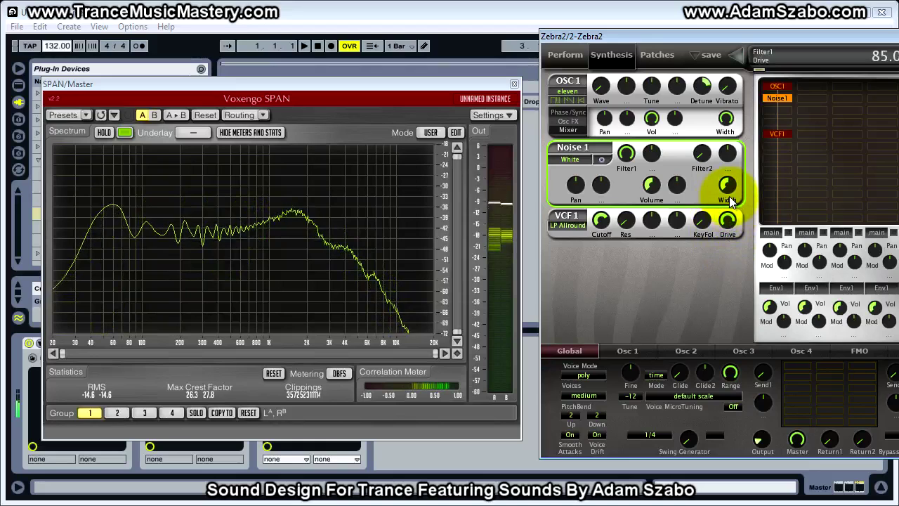
left_click_drag(730, 184, 678, 206)
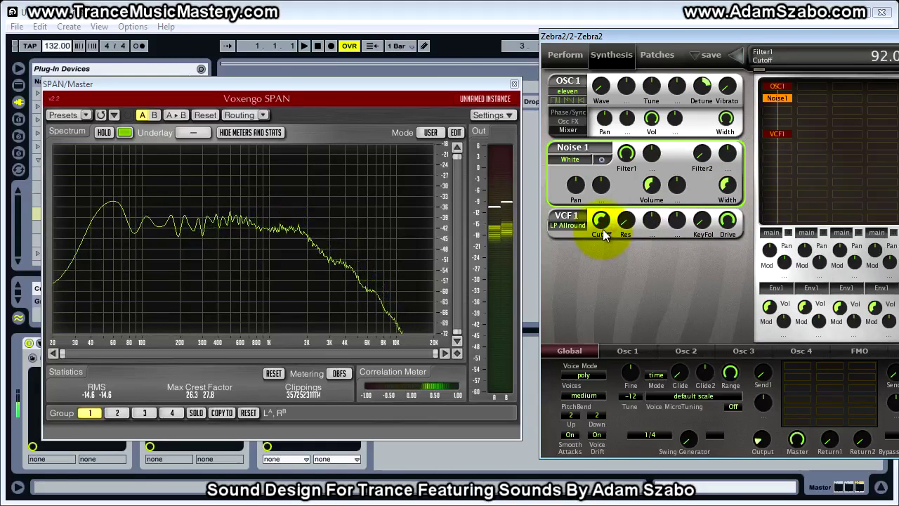
left_click_drag(602, 229, 603, 227)
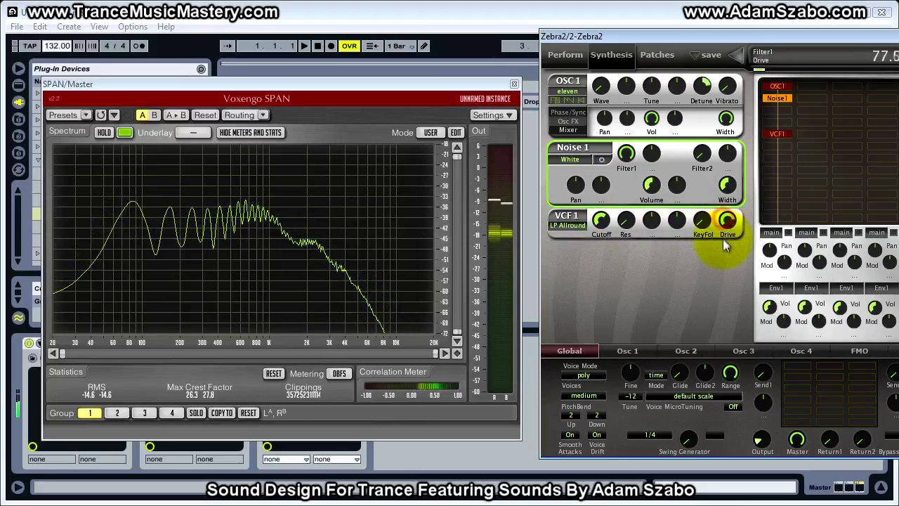
Step: Disable Noise 1, then open VCF 1's cutoff with its drive at about 78.5
left_click(782, 102)
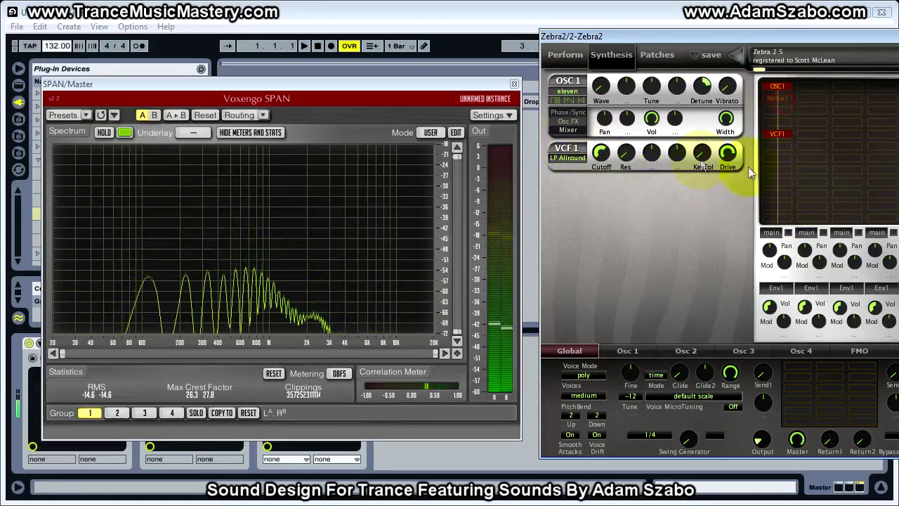
left_click_drag(599, 156, 599, 134)
left_click(727, 162)
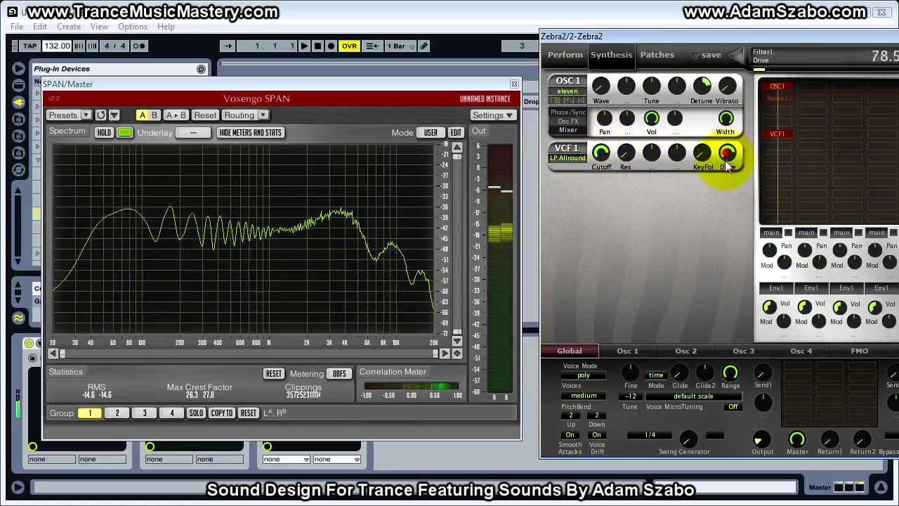
Step: Sweep VCF 1's drive up and lower its cutoff through 109 to 96 without noise
left_click_drag(721, 182, 720, 139)
left_click_drag(598, 154, 597, 160)
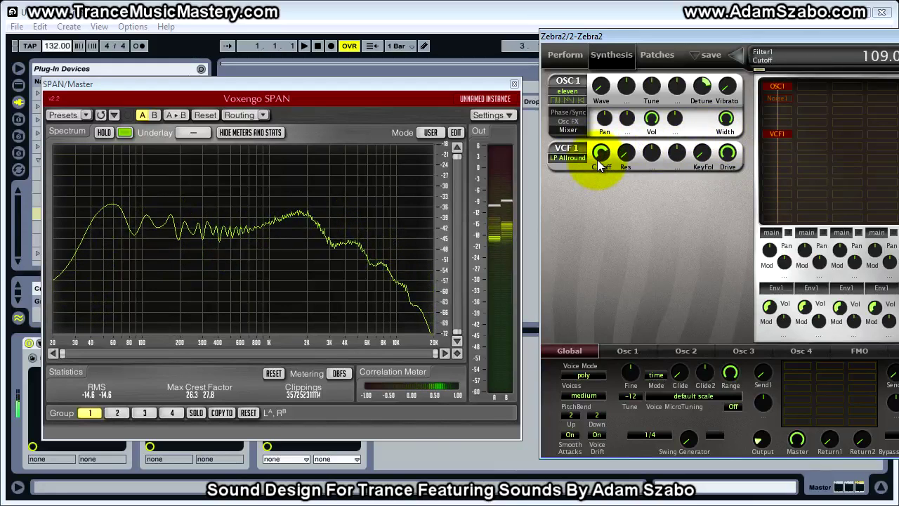
left_click_drag(603, 155, 675, 202)
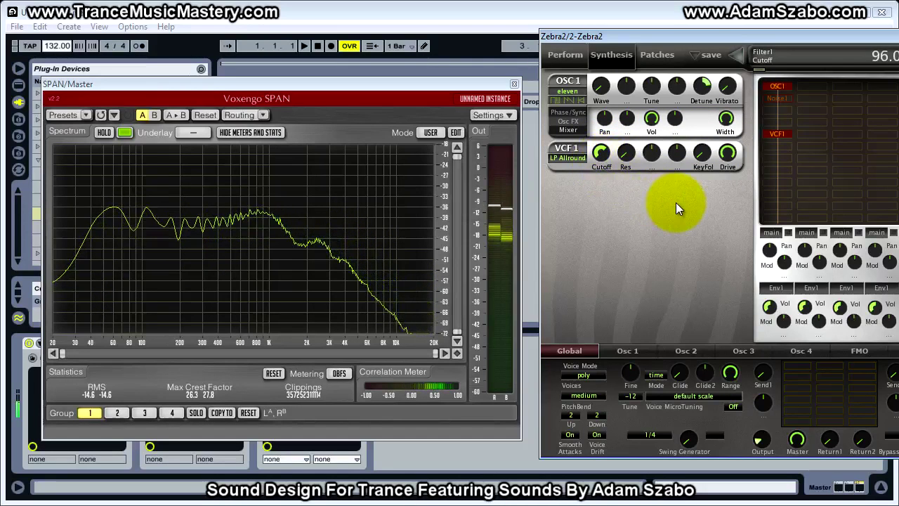
Step: Switch VCF 1 to LP MidDrive with cutoff at 150 and sweep its drive down fully and back up to about halfway
left_click(570, 157)
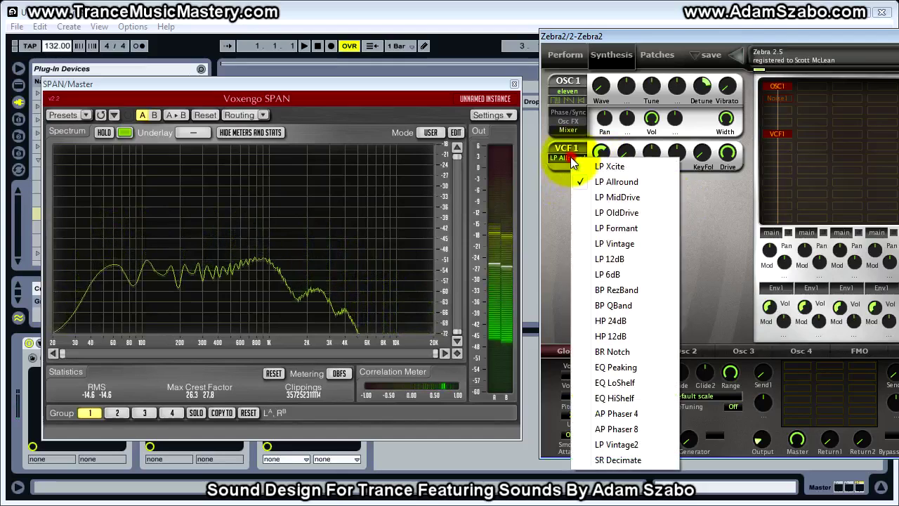
left_click(623, 198)
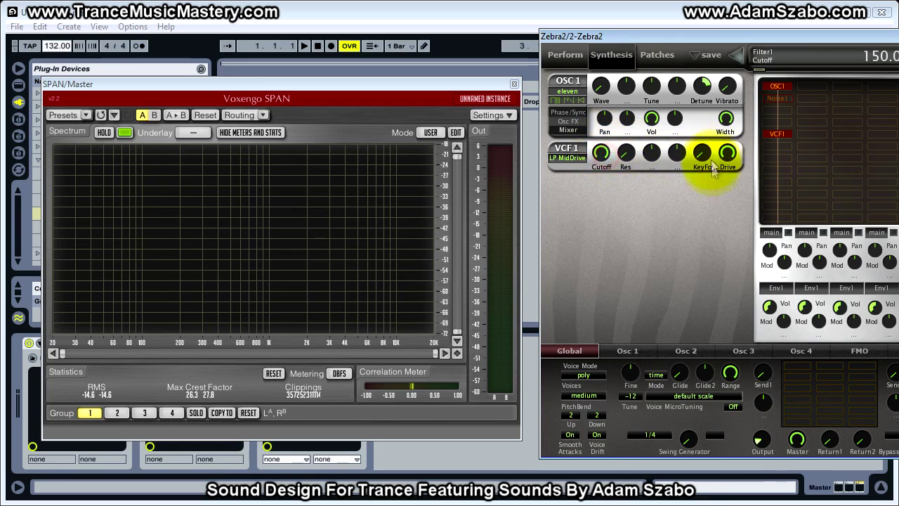
left_click_drag(724, 158, 717, 235)
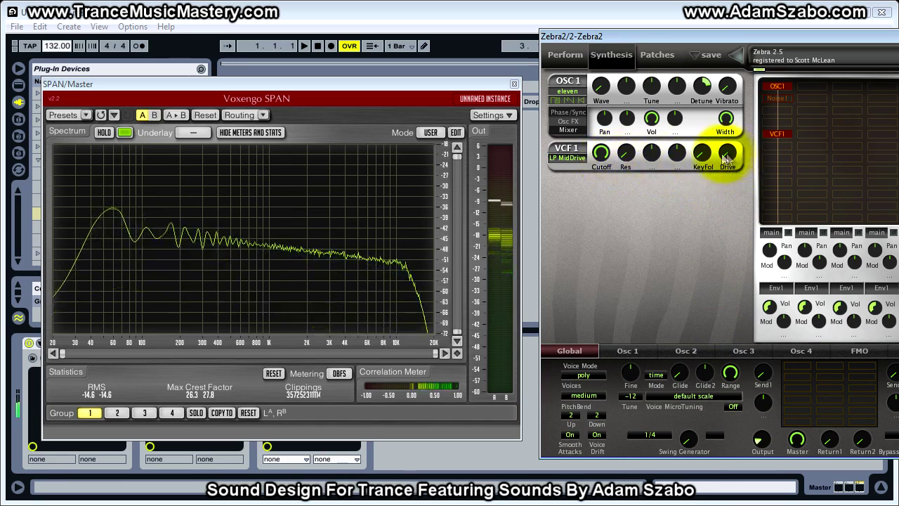
left_click_drag(723, 158, 706, 95)
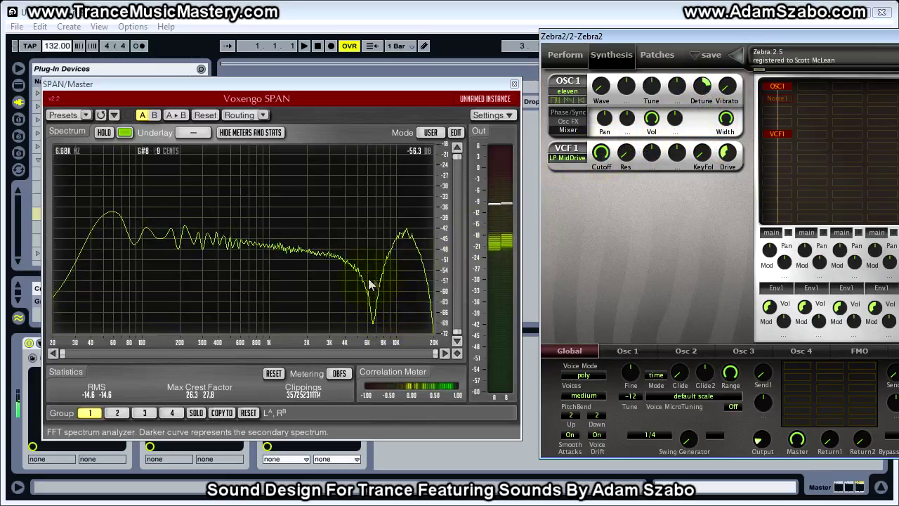
Step: Raise VCF 1's drive through 79 to 100 and sweep its cutoff through 103 and 114
left_click_drag(598, 154, 595, 181)
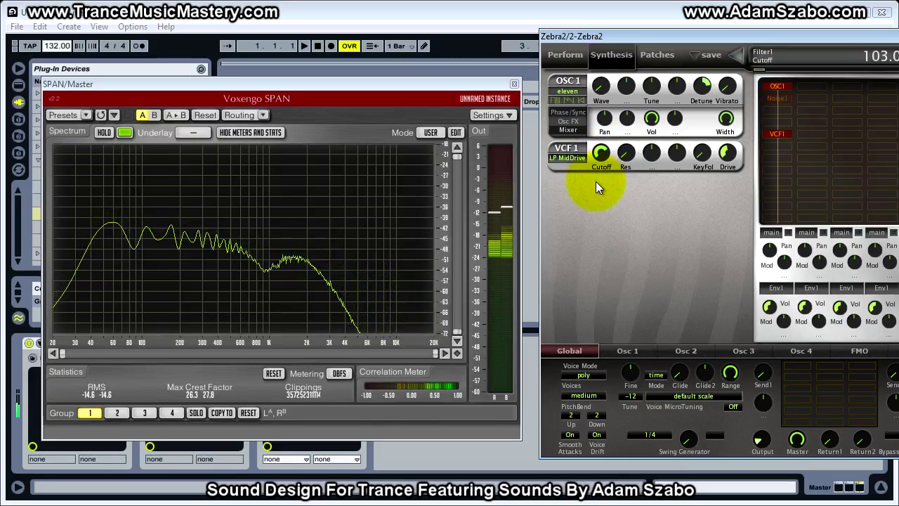
left_click_drag(727, 151, 728, 109)
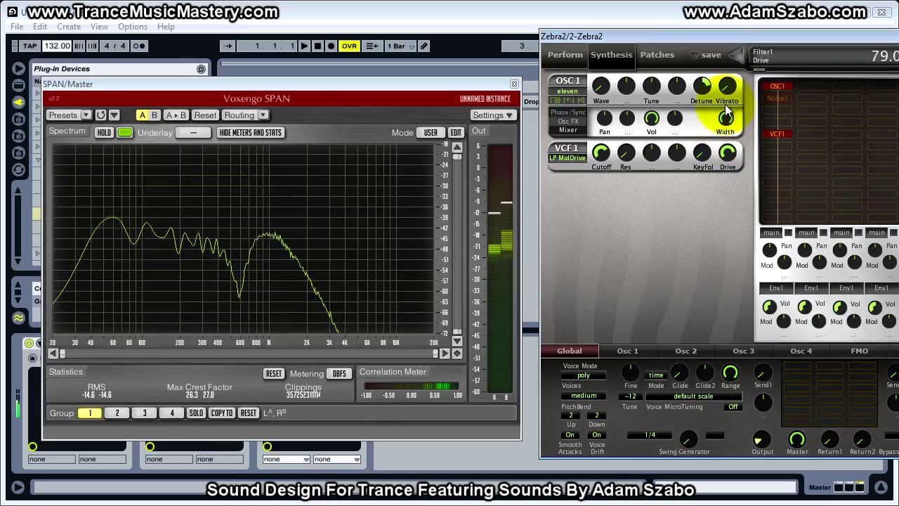
mouse_move(728, 152)
left_mouse_down()
mouse_move(728, 179)
mouse_move(728, 138)
left_mouse_up()
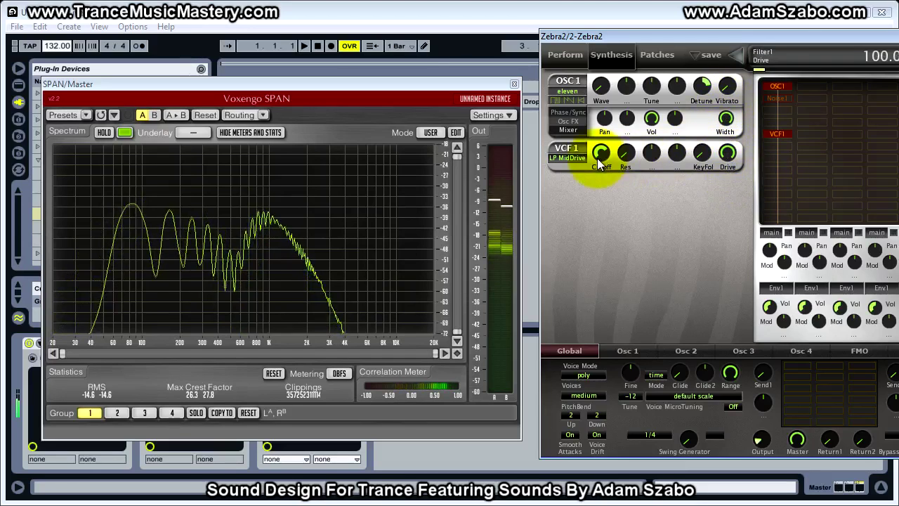
left_click_drag(601, 155, 602, 151)
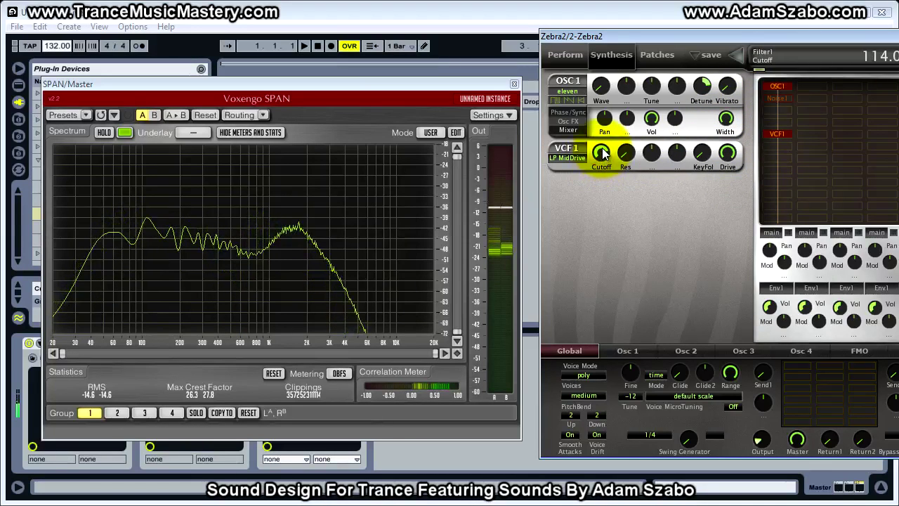
left_click_drag(602, 143, 617, 172)
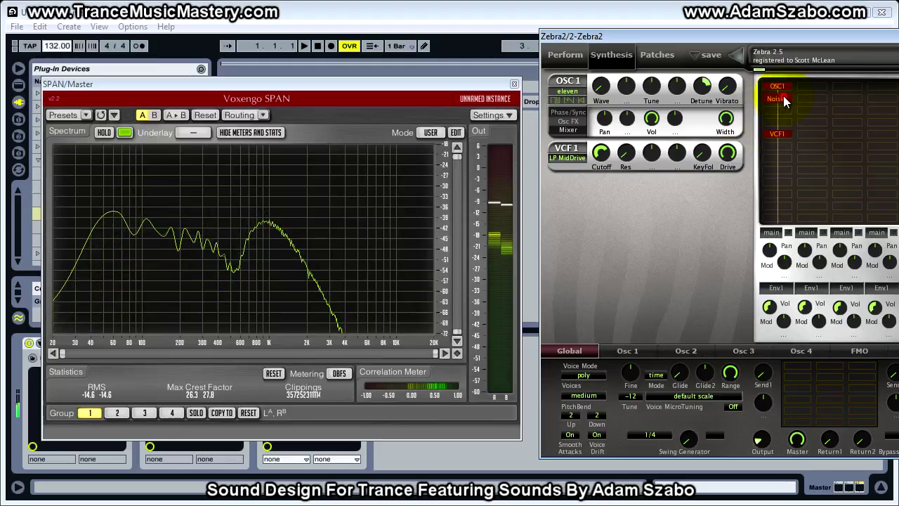
Step: Re-enable Noise 1, open VCF 1's cutoff to about 145 and bring its drive down to 0
left_click(784, 100)
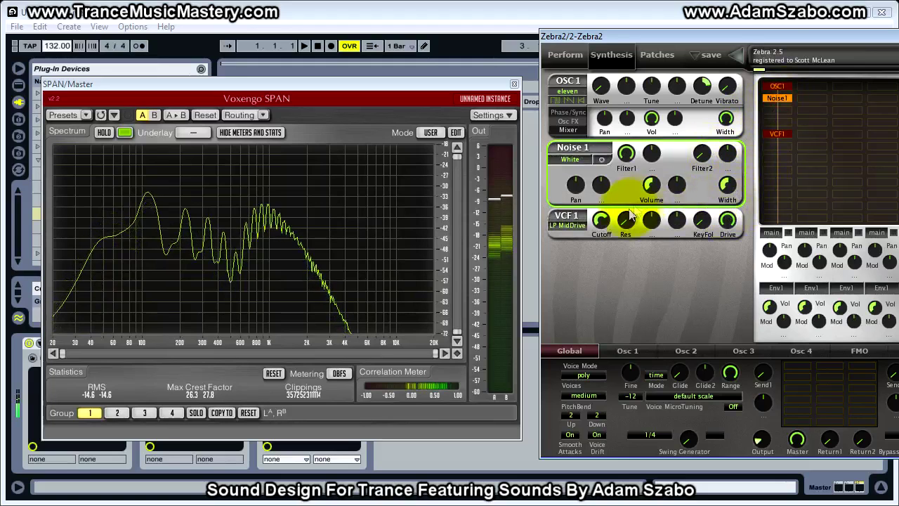
left_click_drag(601, 226, 601, 192)
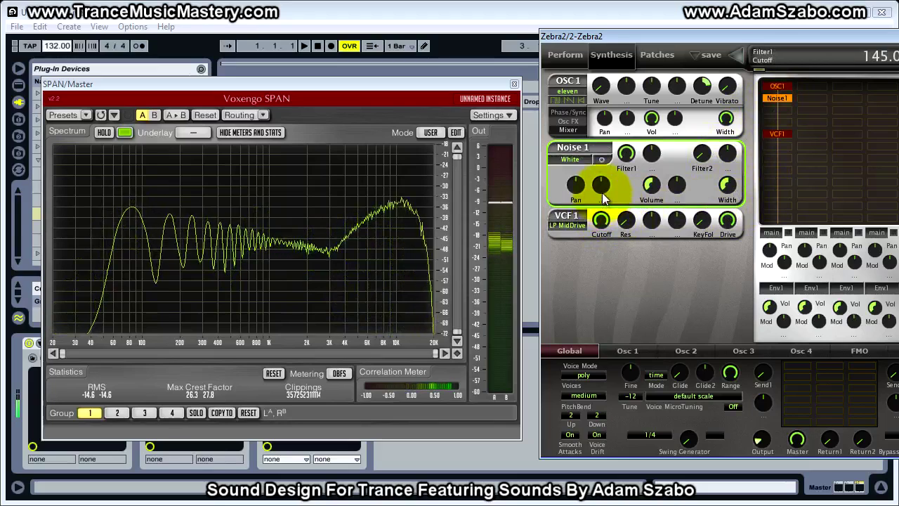
left_click_drag(729, 224, 724, 350)
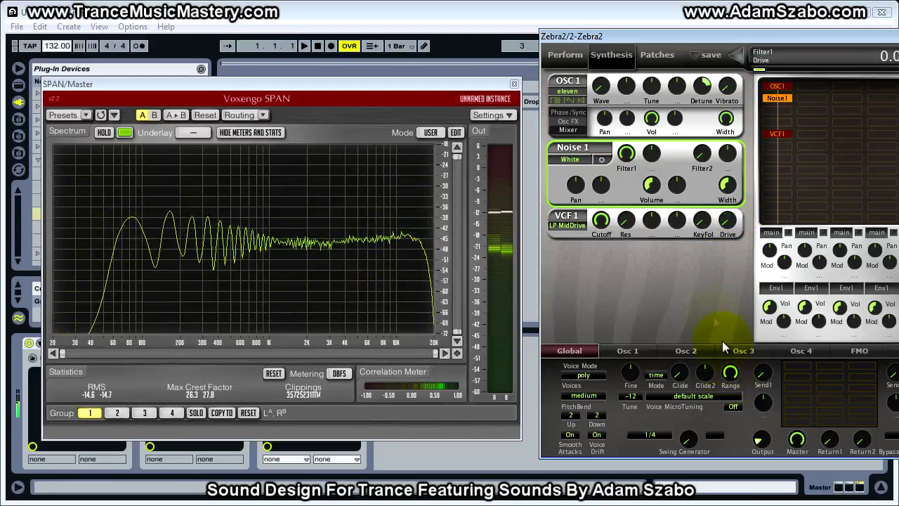
Step: Switch VCF 1 to LP OldDrive and raise its drive to about 97.5
left_click(568, 225)
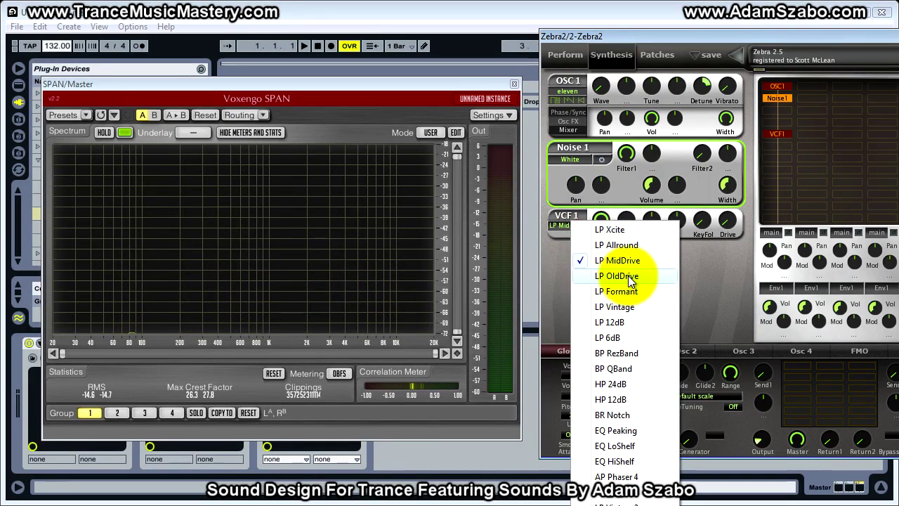
left_click(630, 276)
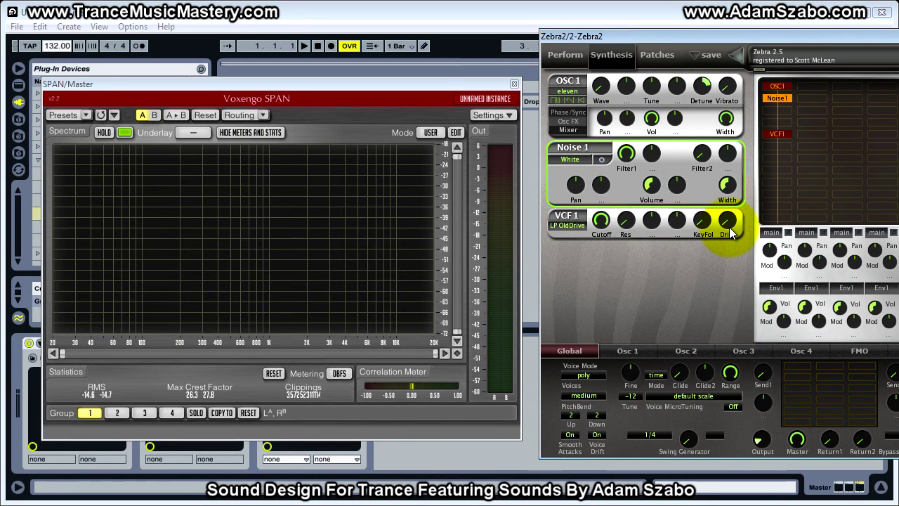
left_click_drag(732, 232, 714, 89)
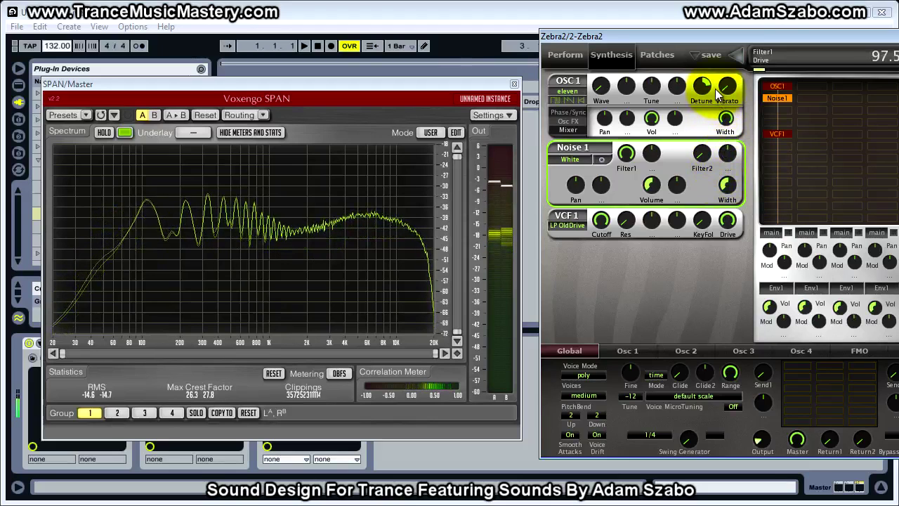
Step: Lower VCF 1's cutoff, bring its drive down to 44, and vary the resonance and cutoff in LP OldDrive mode
left_click_drag(606, 221, 624, 198)
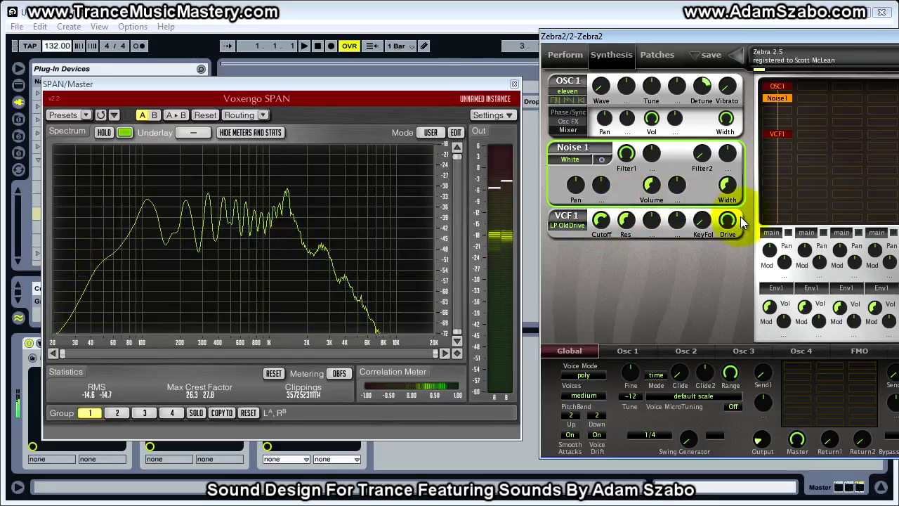
left_click_drag(729, 234, 729, 261)
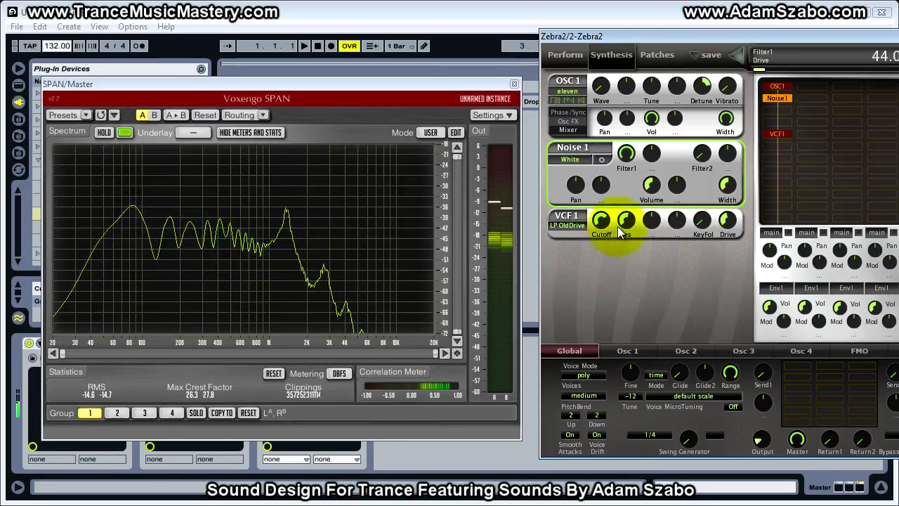
left_click_drag(617, 226, 615, 188)
left_click_drag(601, 221, 604, 238)
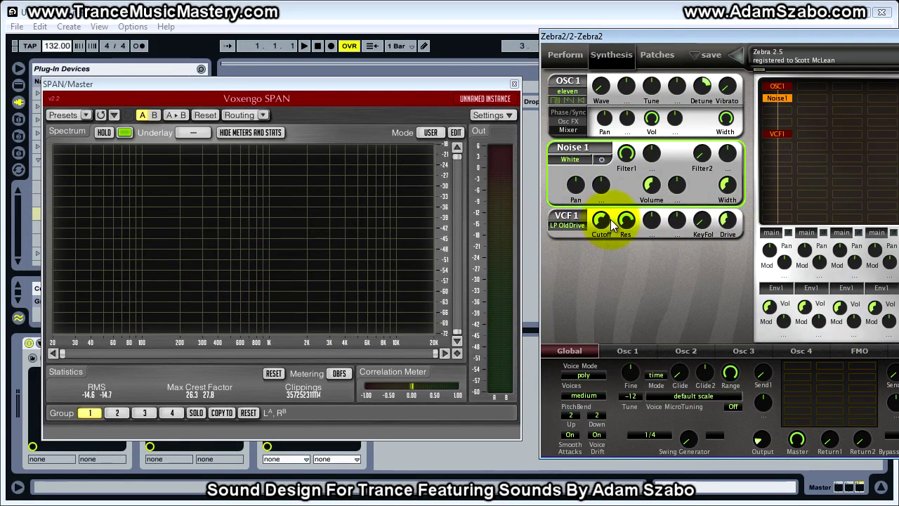
left_click_drag(628, 222, 622, 247)
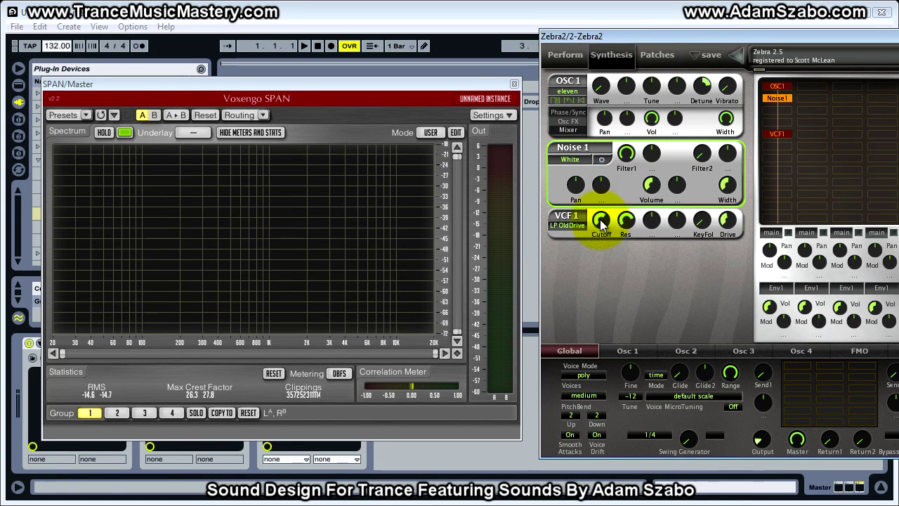
Step: Bring VCF 1's cutoff and drive down to 0 and raise its resonance to 100
left_click_drag(601, 219, 608, 316)
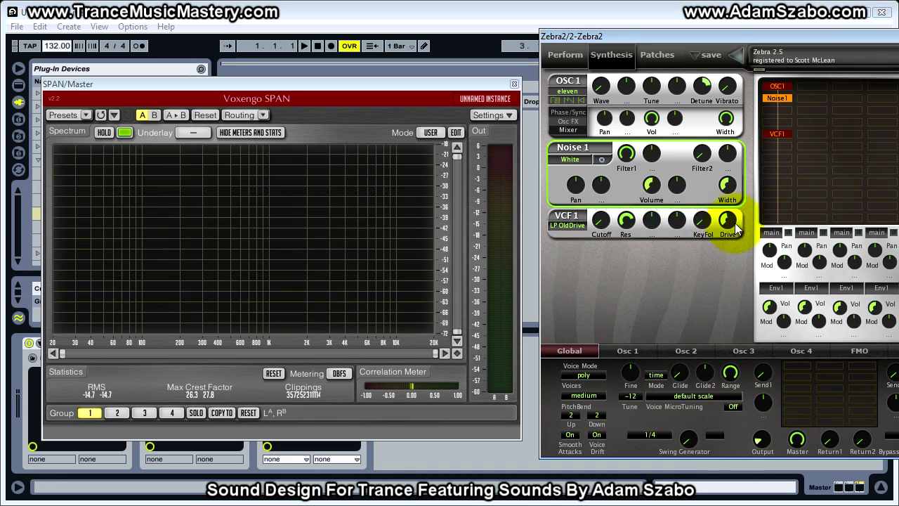
left_click_drag(640, 236, 622, 317)
left_click_drag(625, 223, 601, 190)
left_click_drag(627, 221, 616, 98)
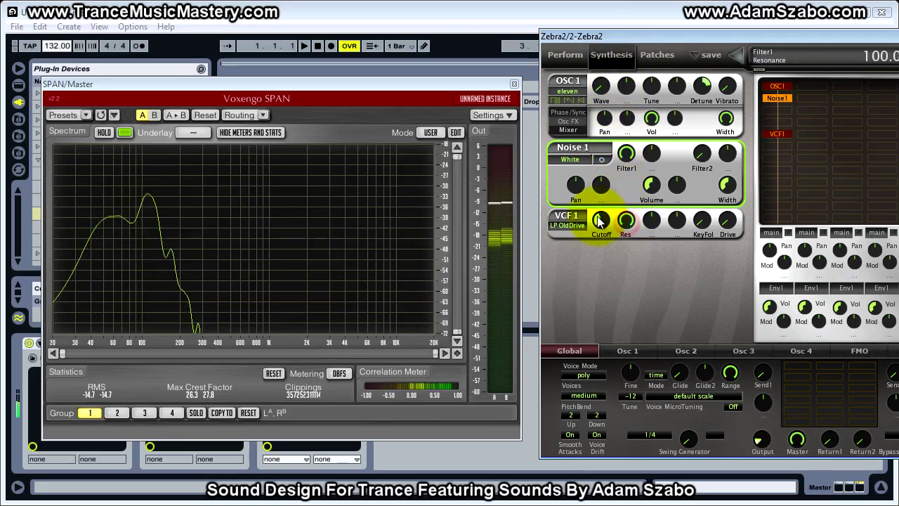
Step: Sweep VCF 1's cutoff up through 64 at full resonance in LP OldDrive mode
left_click_drag(599, 221, 600, 220)
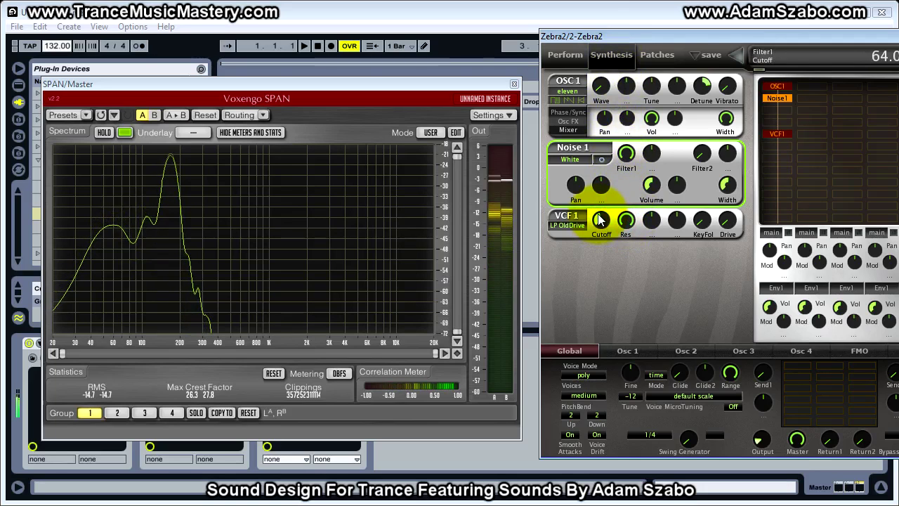
scroll(599, 217, "up", 1)
left_click_drag(598, 208, 599, 194)
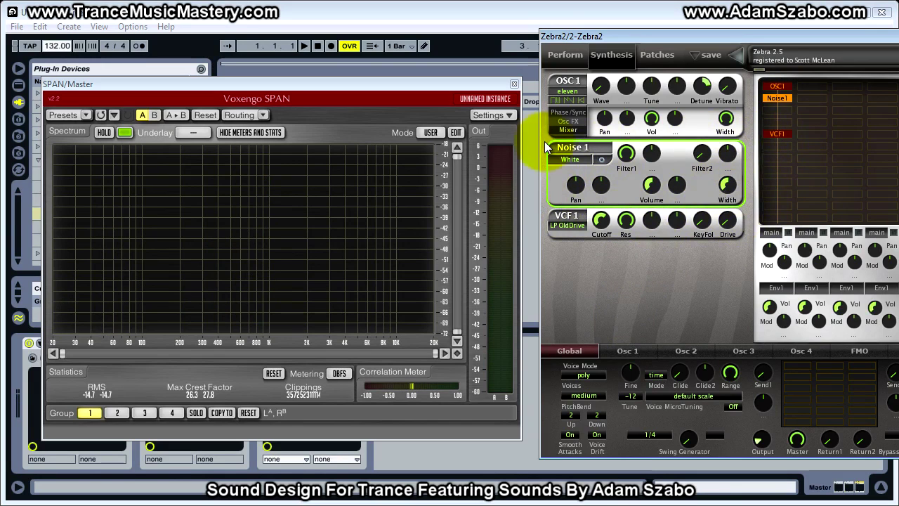
Step: Disable Noise 1 and OSC 1 and switch VCF 1 to LP Vintage2
double_click(781, 99)
double_click(782, 86)
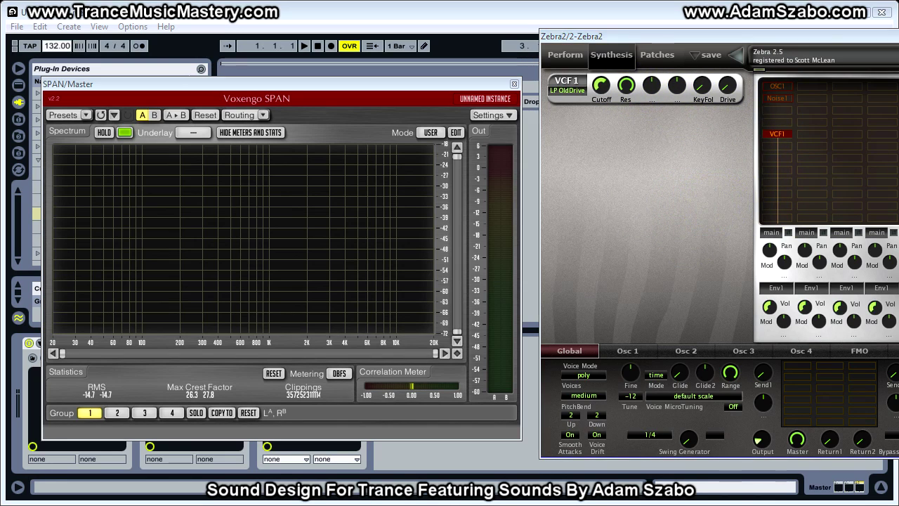
left_click(729, 181)
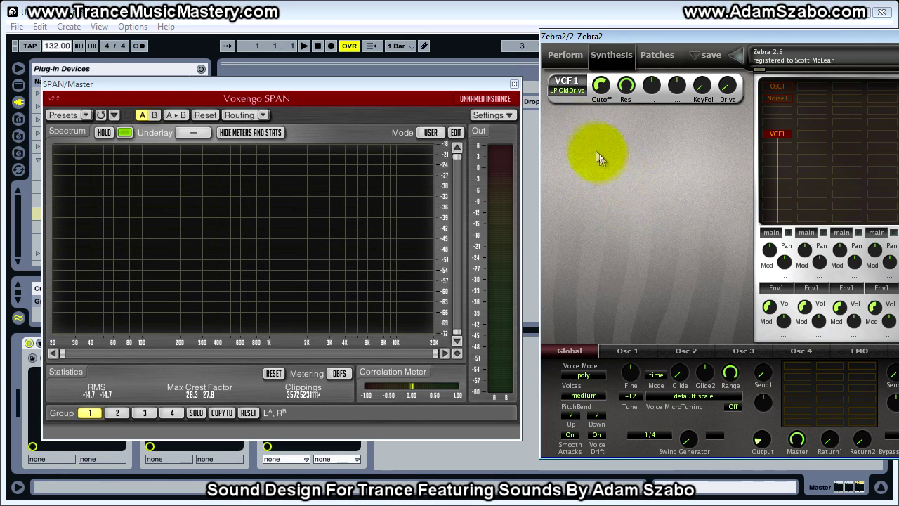
left_click(557, 90)
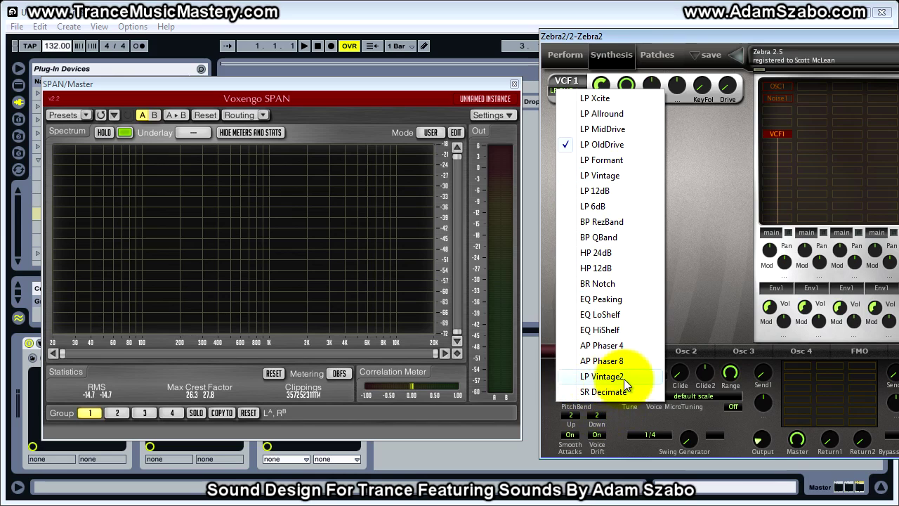
left_click(598, 379)
Step: Zero VCF 1's resonance, vary its cutoff through 0, 70 and 49, and raise resonance and drive to maximum
left_click_drag(629, 86, 632, 197)
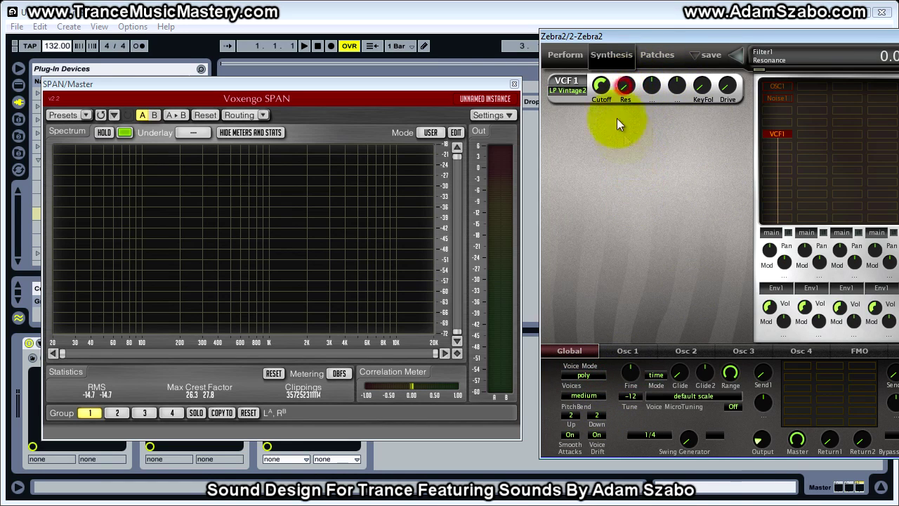
left_click_drag(601, 85, 617, 148)
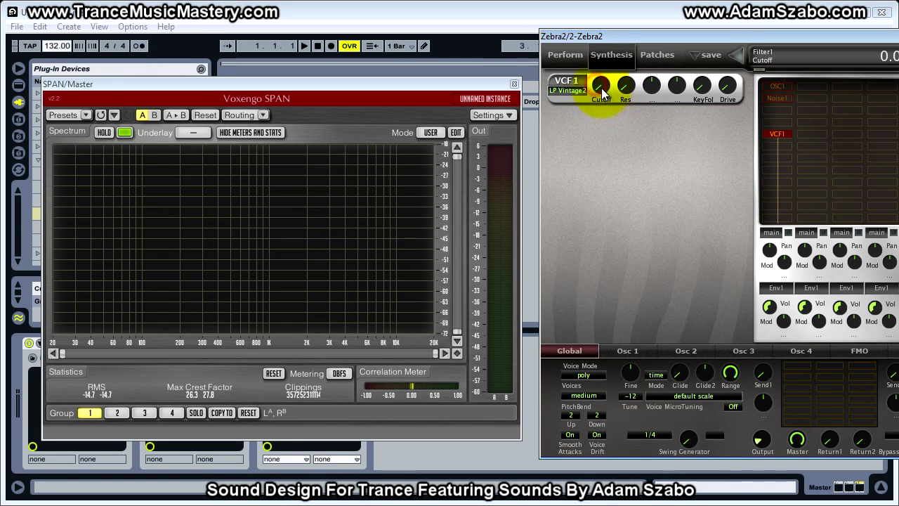
left_click_drag(601, 87, 597, 24)
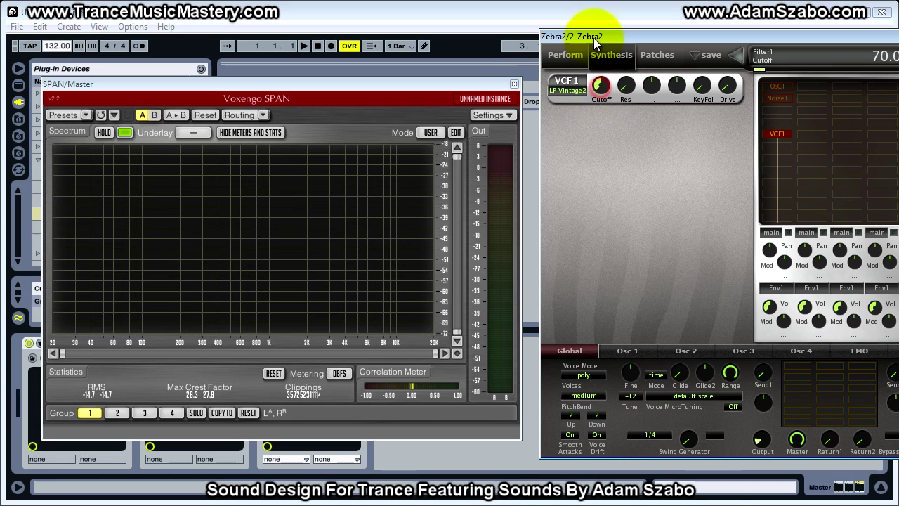
left_click_drag(600, 84, 597, 97)
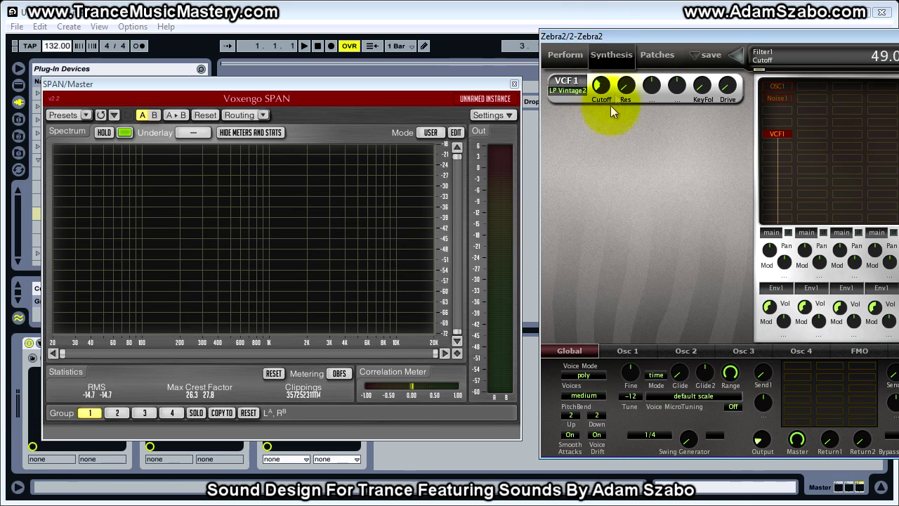
left_click_drag(630, 89, 663, 128)
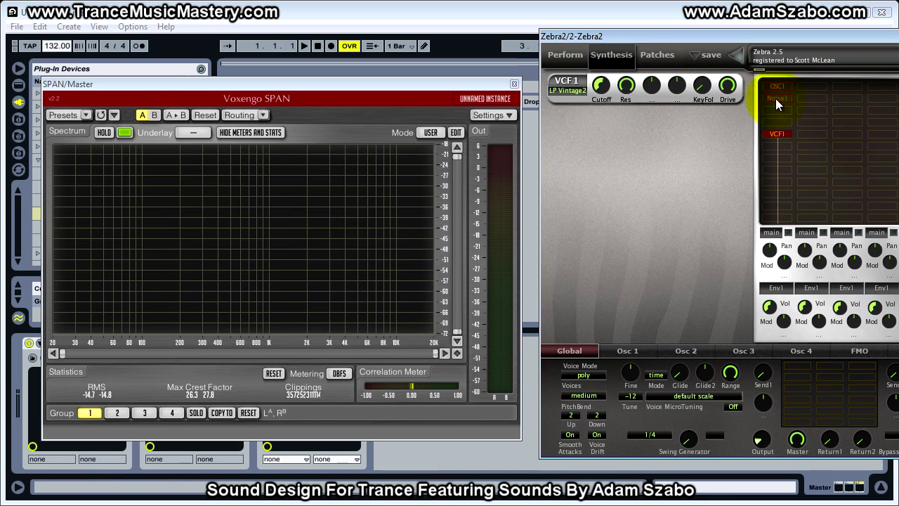
Step: Reset VCF 1's resonance to 0 and toggle Noise 1 on and off, leaving it enabled
left_click_drag(626, 85, 714, 196)
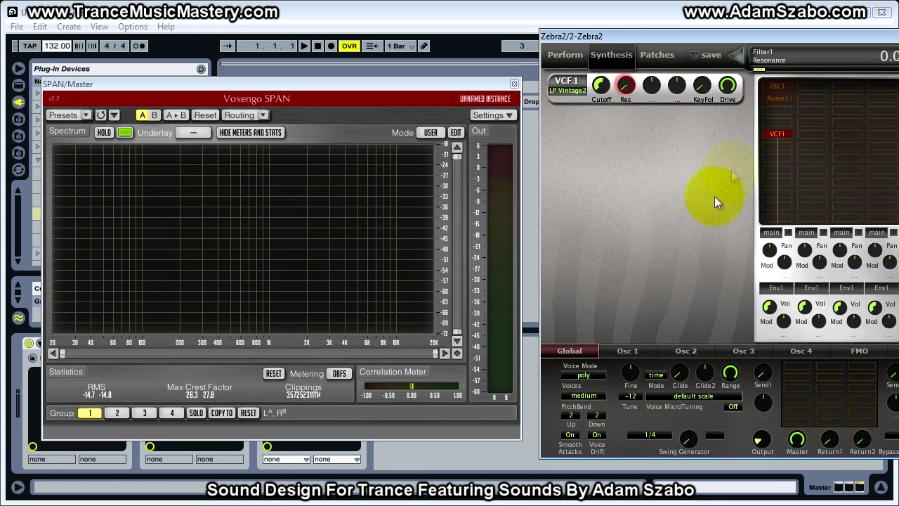
left_click(779, 98)
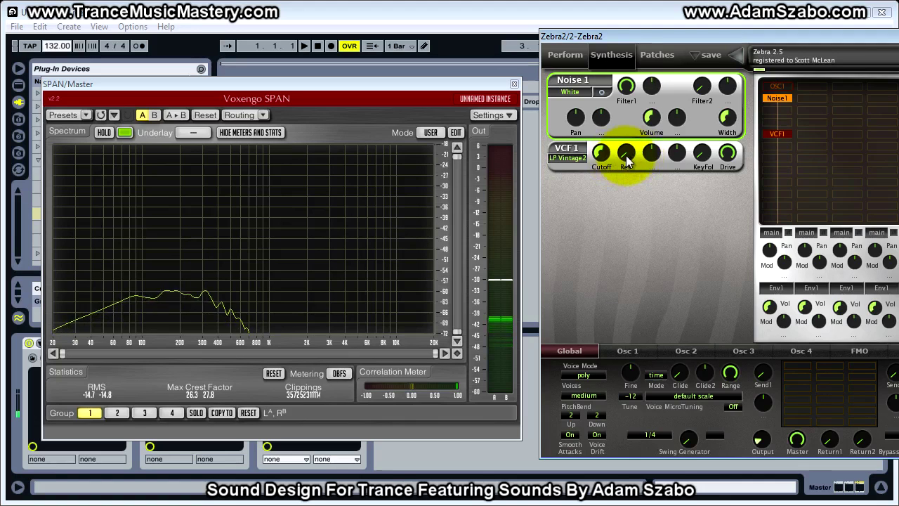
left_click(779, 98)
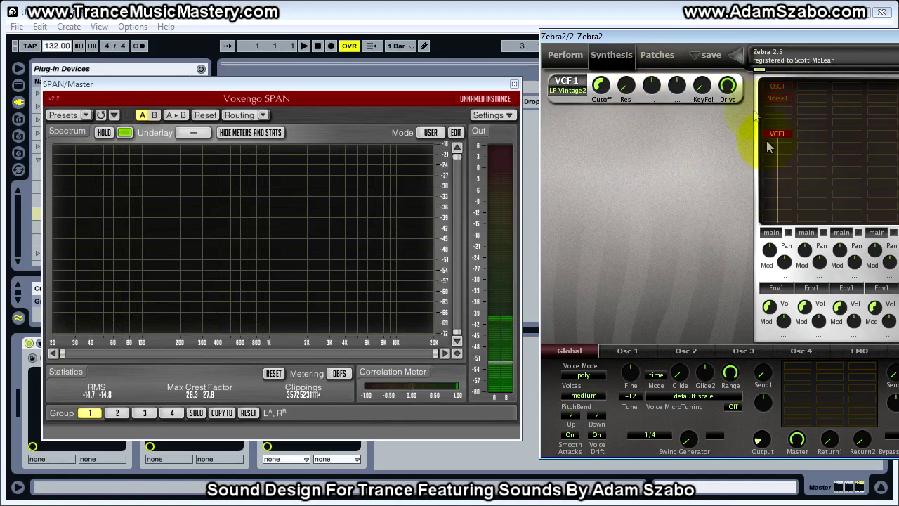
left_click(778, 99)
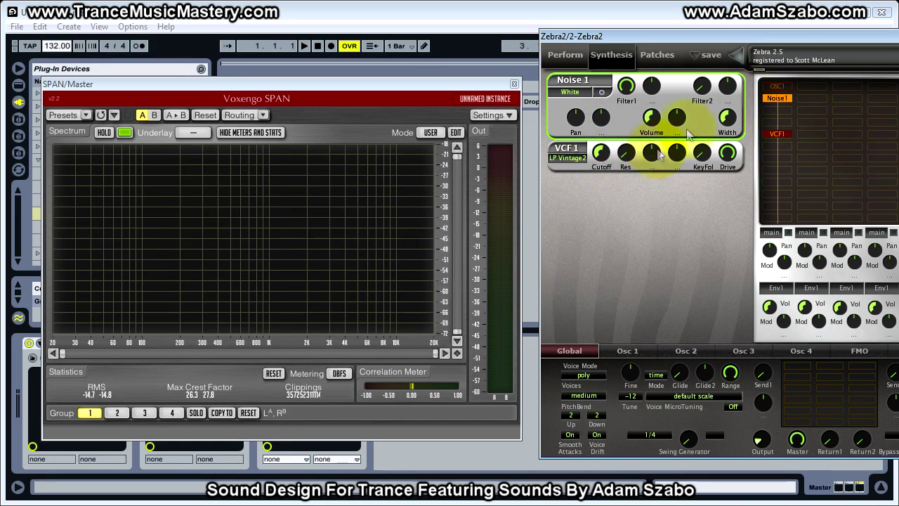
Step: Raise VCF 1's resonance to 100, bring its drive down to 0 and sweep the cutoff upward
left_click(629, 156)
left_click_drag(629, 155, 627, 2)
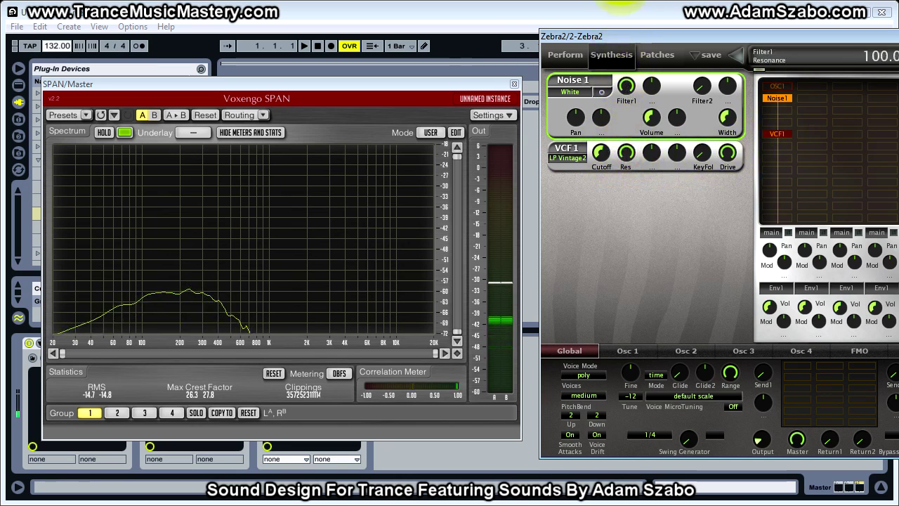
mouse_move(602, 156)
left_mouse_down()
mouse_move(608, 114)
mouse_move(602, 155)
left_mouse_up()
left_click(730, 155)
left_click_drag(730, 156, 730, 309)
left_click_drag(602, 156, 624, 116)
left_click_drag(603, 150, 603, 115)
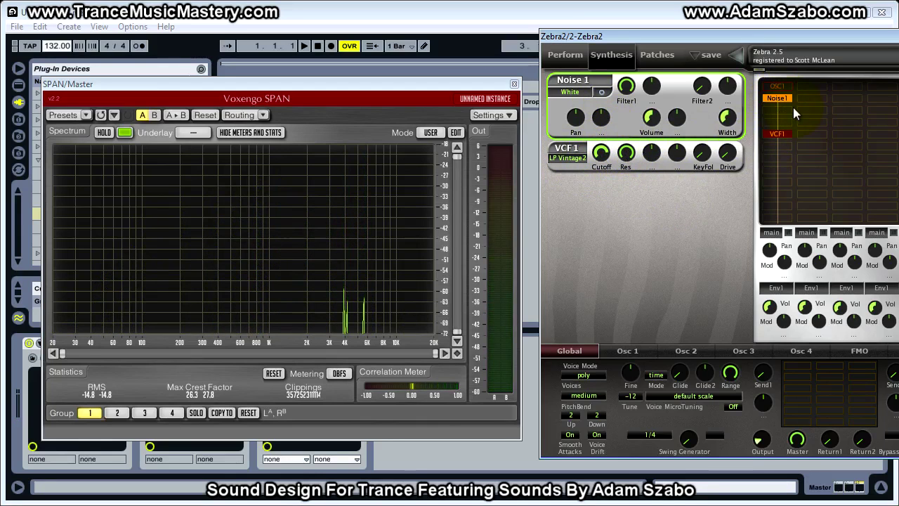
Step: Enable OSC 1 in place of Noise 1 and sweep VCF 1's cutoff downward
left_click(769, 85)
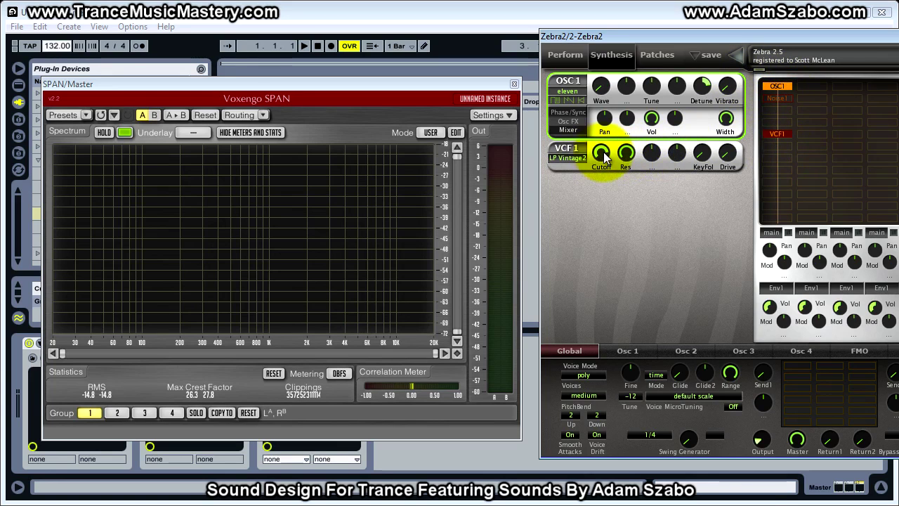
left_click_drag(609, 157, 604, 174)
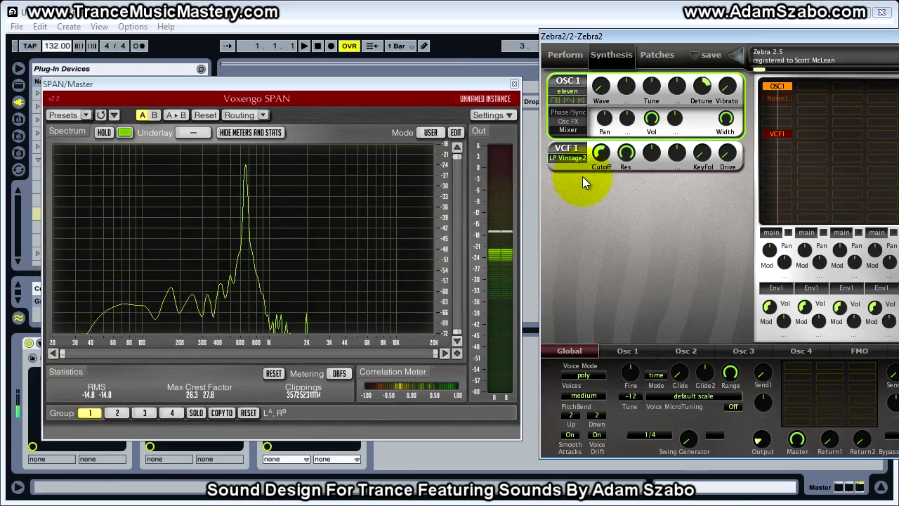
Step: Try VCF 1's key follow at maximum and 0, adjust the cutoff, and raise key follow through 69.5
left_click_drag(705, 153, 706, 100)
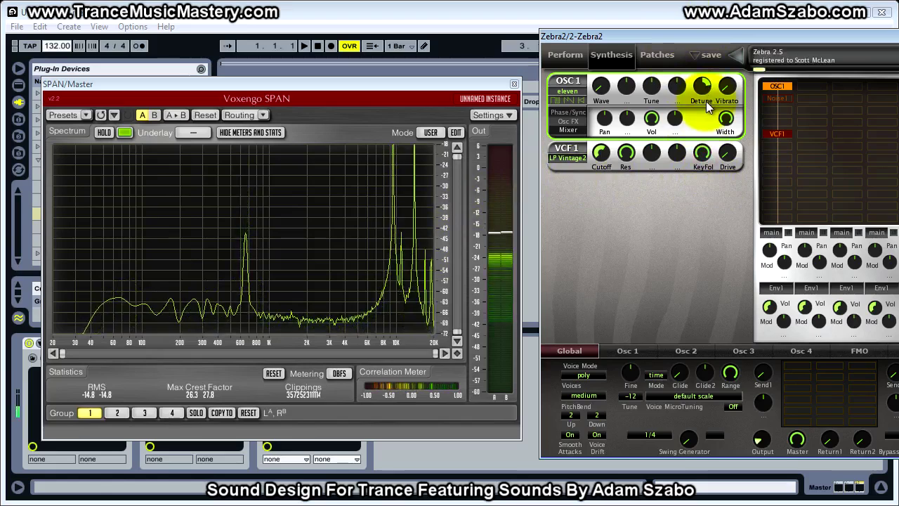
left_click(704, 172)
left_click_drag(706, 175, 701, 322)
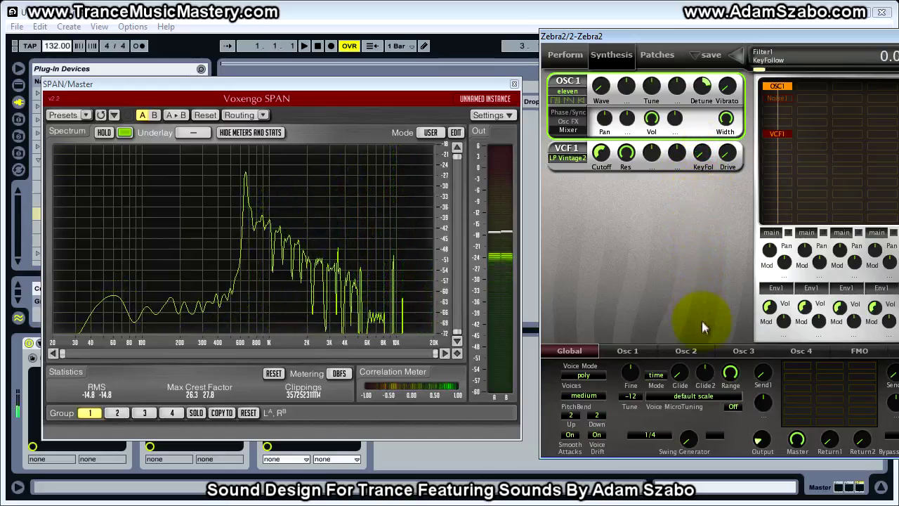
left_click_drag(596, 169, 600, 155)
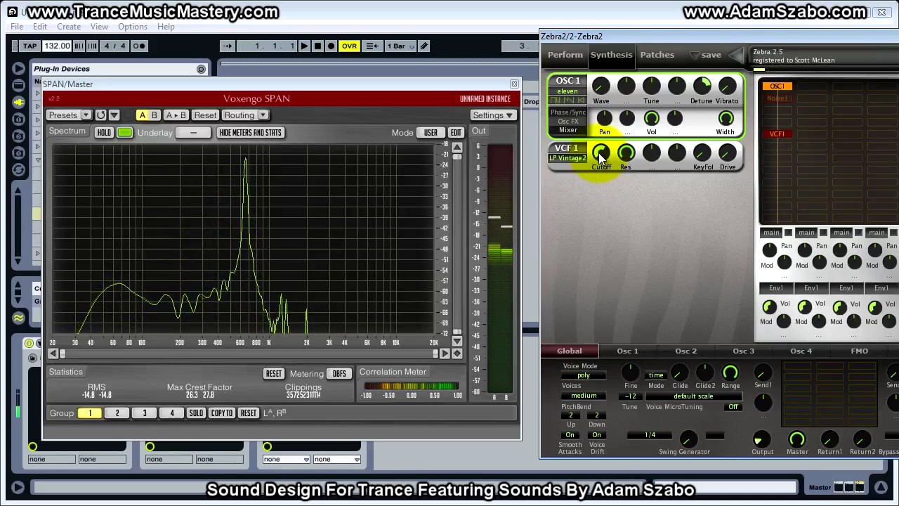
left_click_drag(695, 172, 678, 19)
left_click_drag(684, 103, 685, 42)
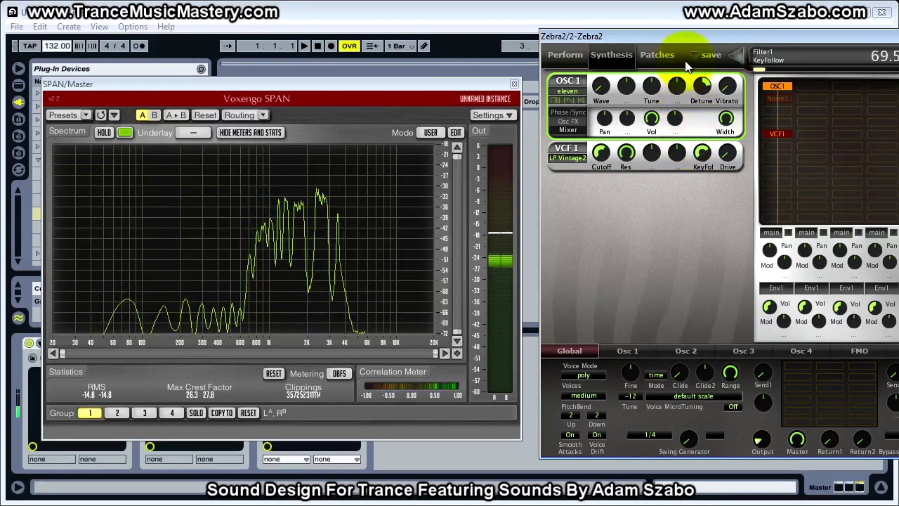
Step: Bring VCF 1's resonance down to 0, re-enable Noise 1 alongside OSC 1 and switch the filter to LP OldDrive
left_click(601, 154)
left_click_drag(625, 151, 630, 284)
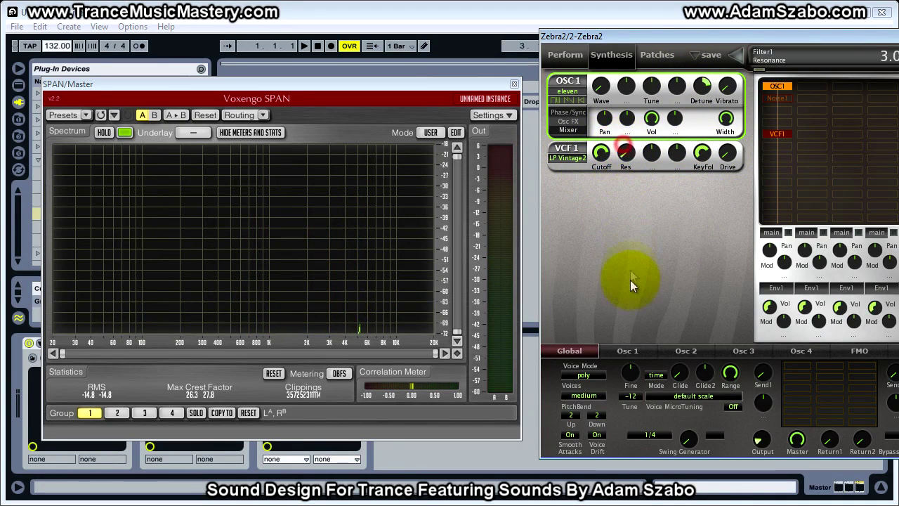
left_click(784, 97)
left_click(570, 228)
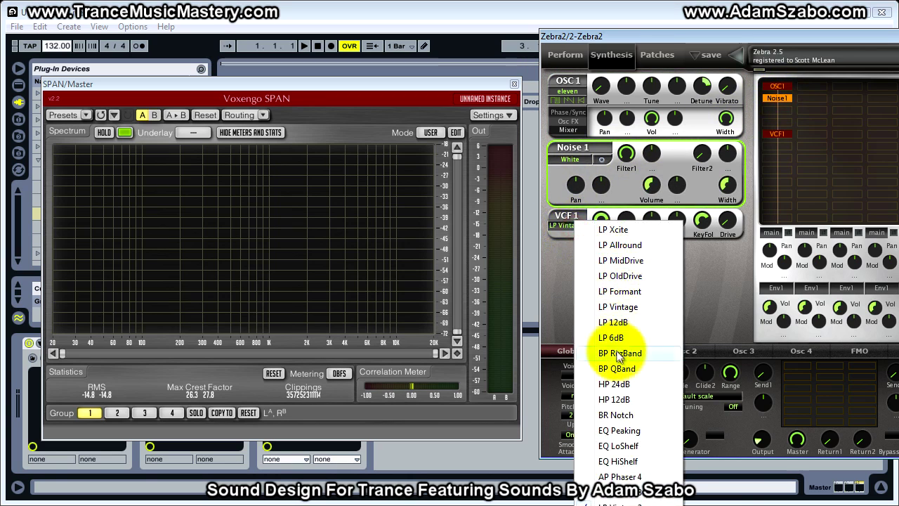
left_click(638, 275)
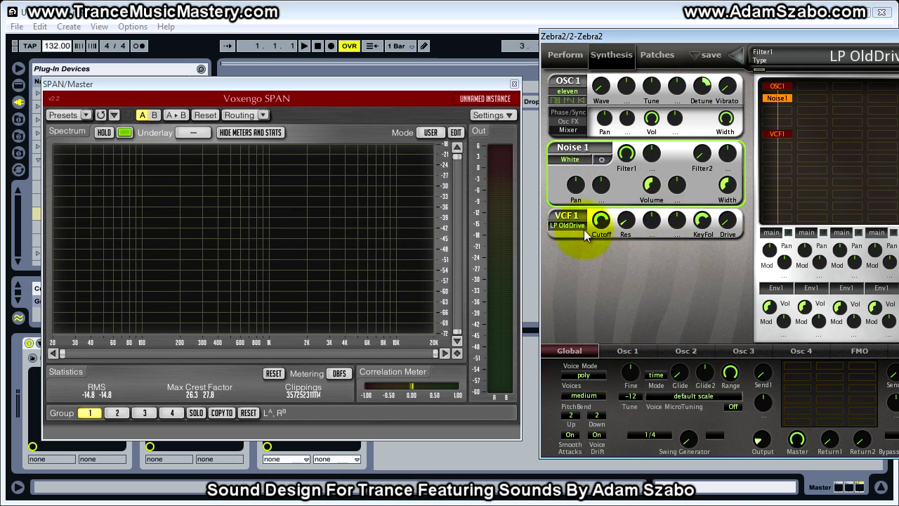
left_click(625, 222)
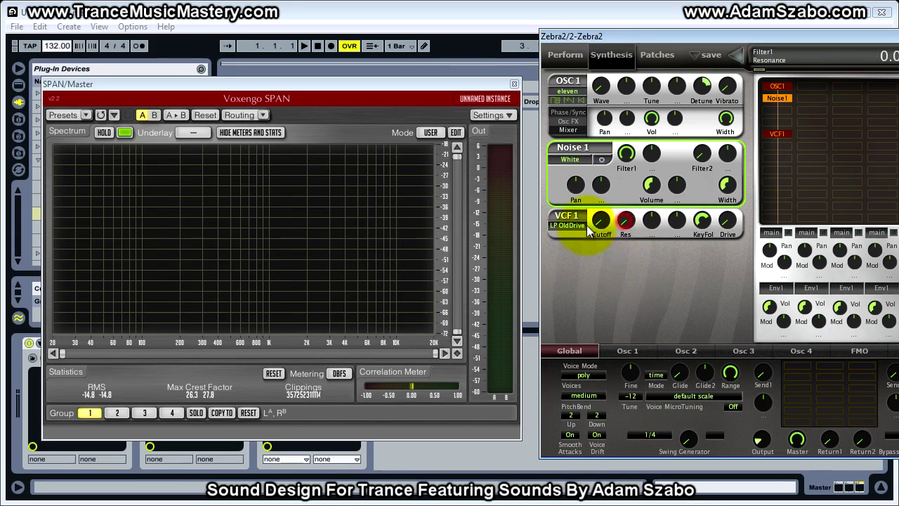
Step: Open VCF 1's cutoff fully, bring its key follow down to 0 and raise its drive to 87.5
left_click(601, 221)
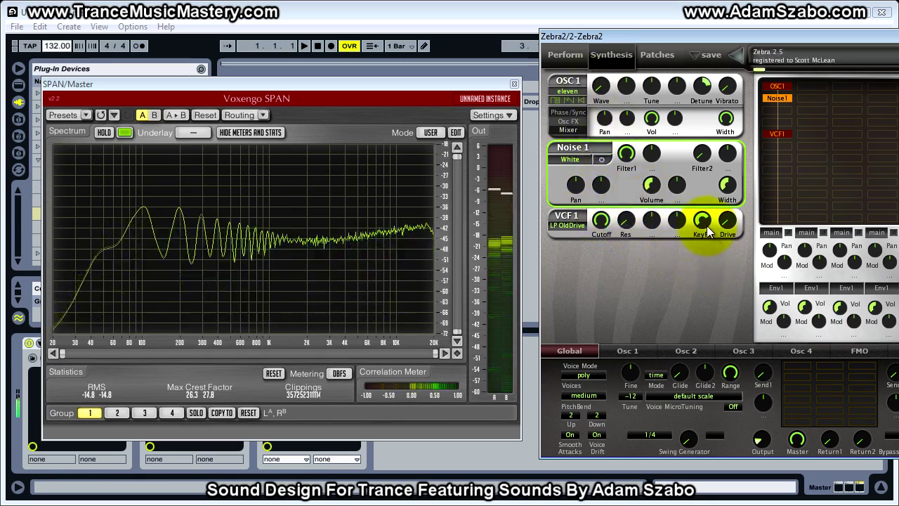
left_click_drag(703, 224, 703, 265)
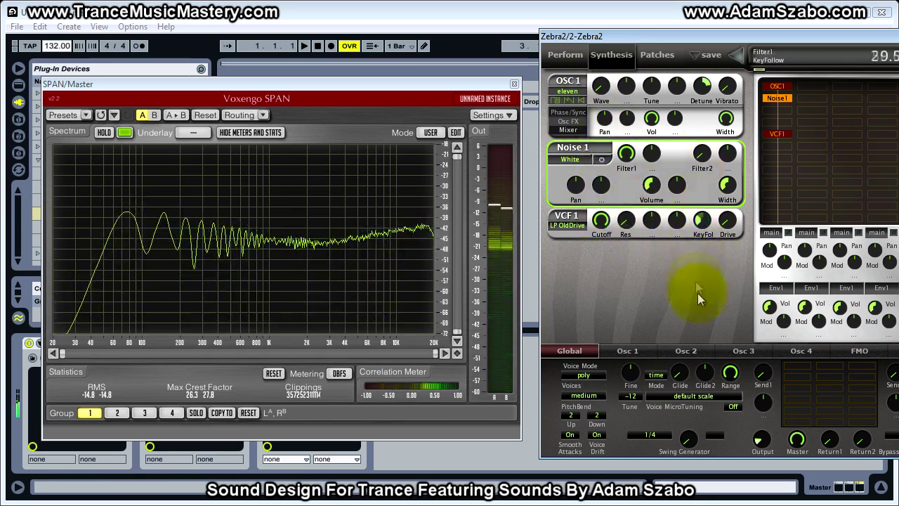
left_click_drag(724, 227, 711, 106)
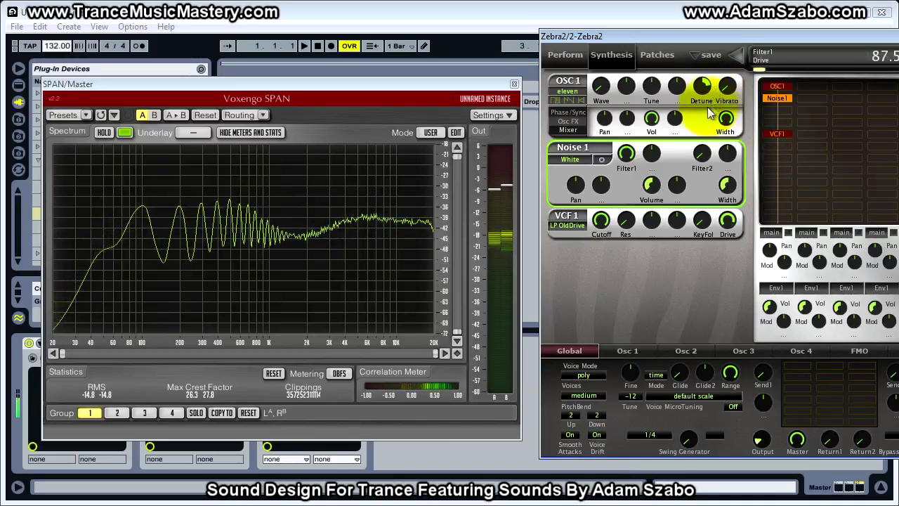
Step: Vary VCF 1's resonance, cutoff and drive in LP OldDrive mode, bringing the cutoff through 122 to 127 with high drive
left_click_drag(622, 182, 624, 101)
left_click_drag(601, 220, 627, 298)
left_click_drag(726, 235, 707, 207)
left_click_drag(601, 222, 618, 201)
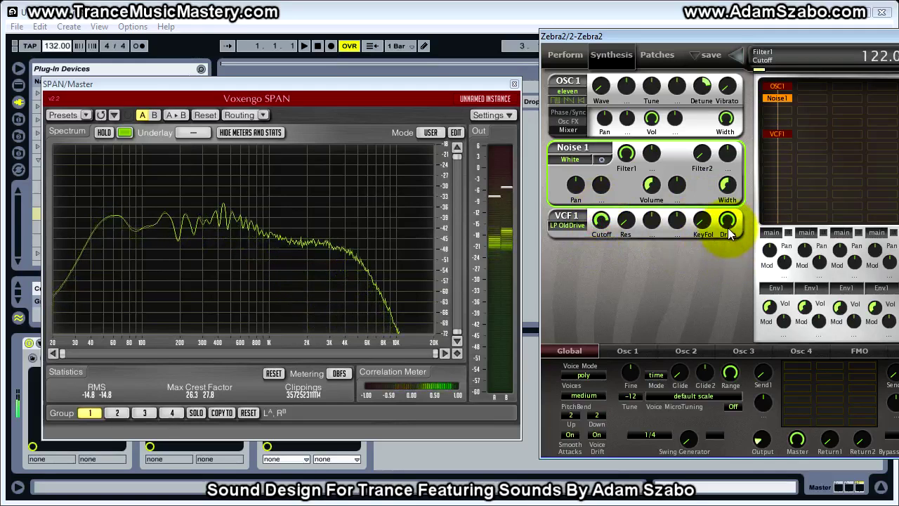
left_click_drag(729, 220, 720, 238)
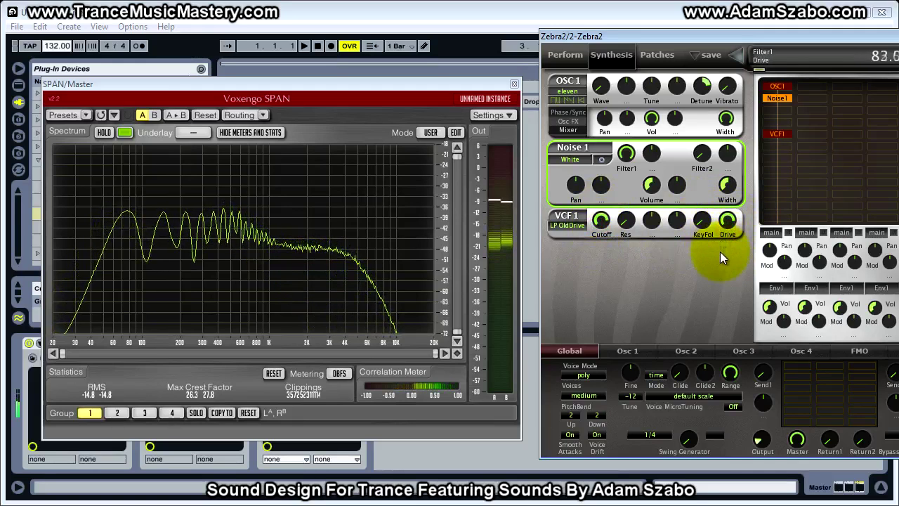
left_click_drag(601, 221, 598, 245)
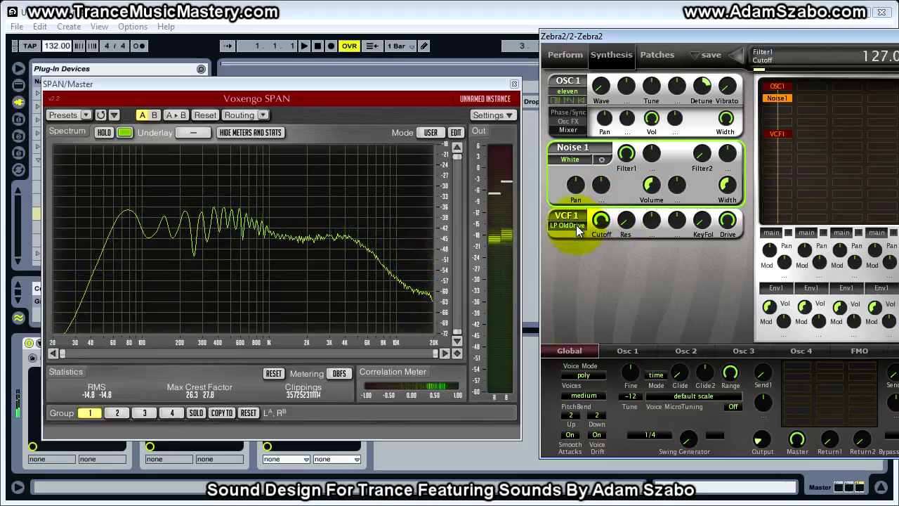
Step: Switch VCF 1 to LP Formant, bring its vowel down to 0 and open the cutoff fully to 150
left_click(580, 224)
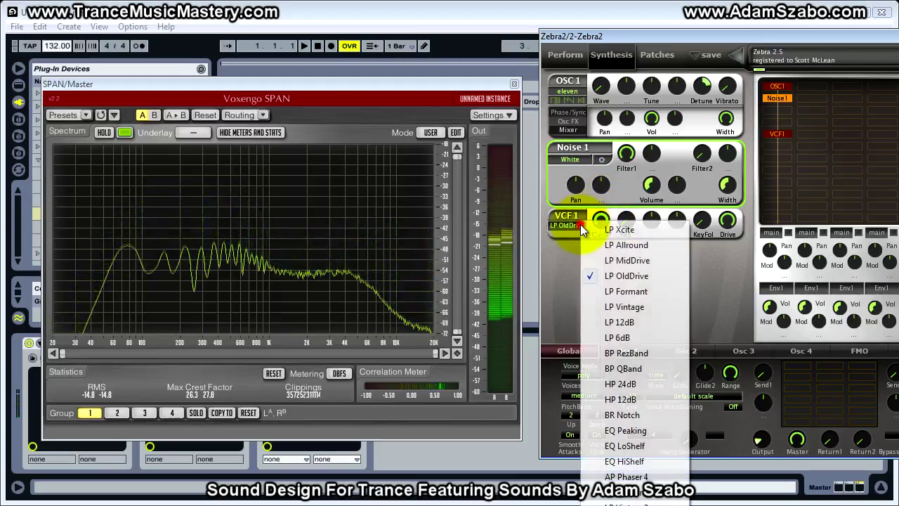
left_click(646, 293)
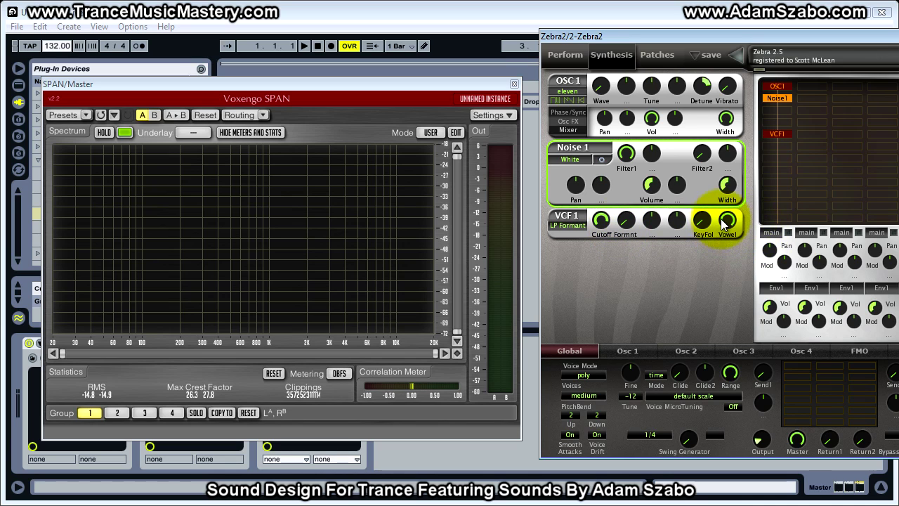
left_click_drag(726, 223, 743, 278)
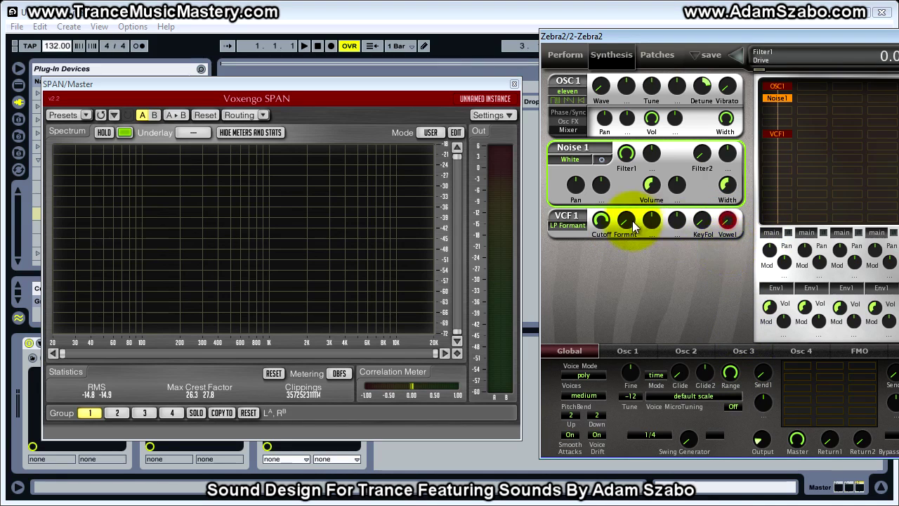
left_click_drag(599, 224, 597, 170)
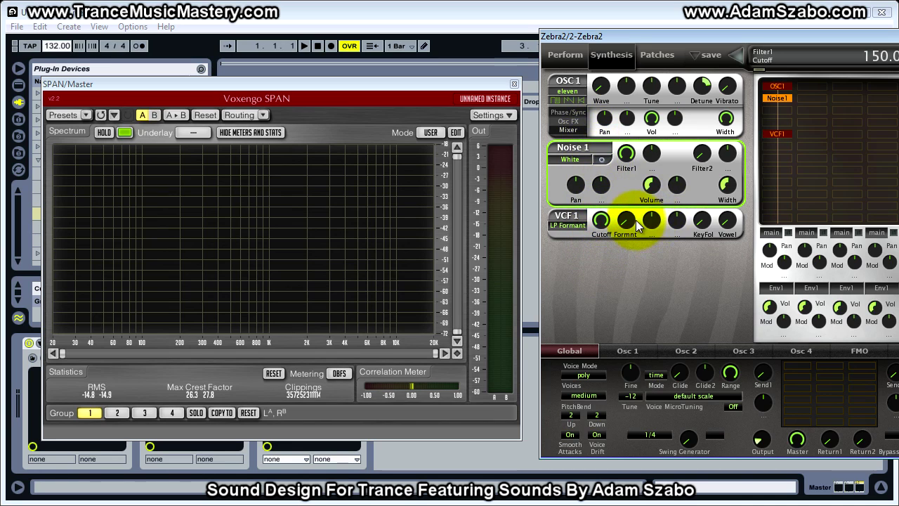
Step: Bypass OSC 1, raise VCF 1's formant amount to 100 and move the vowel through 56 and 46.5
double_click(774, 86)
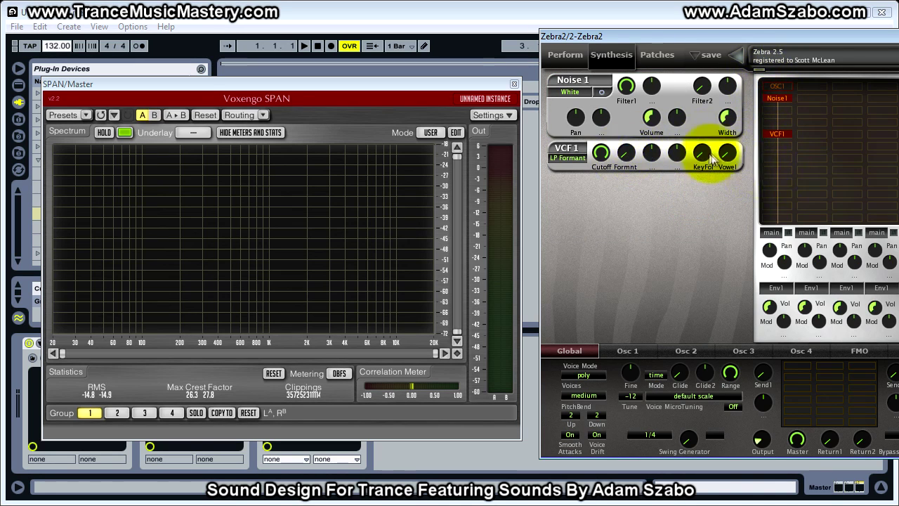
left_click_drag(625, 153, 622, 44)
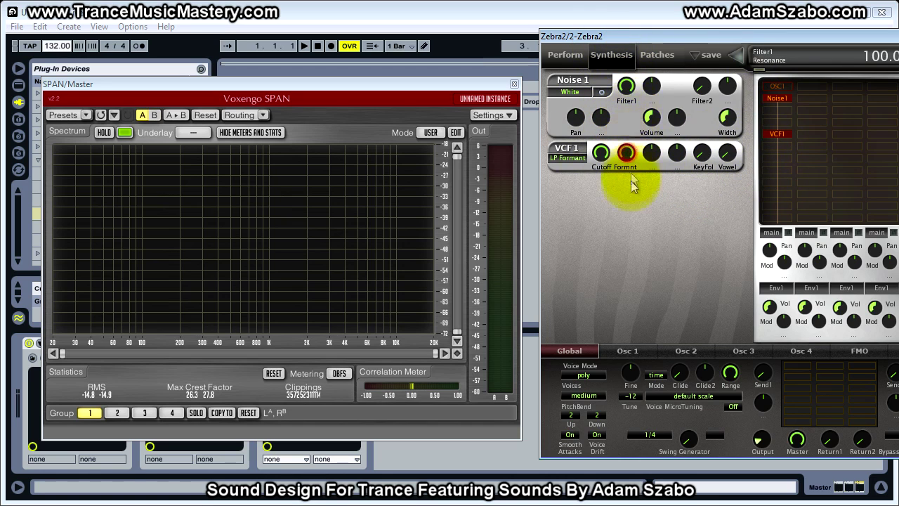
left_click_drag(728, 156, 726, 156)
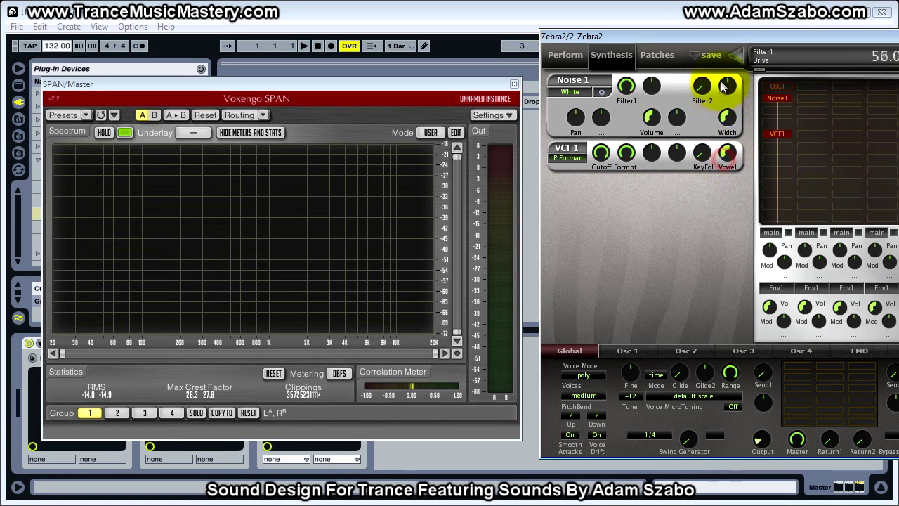
left_click_drag(730, 138, 729, 92)
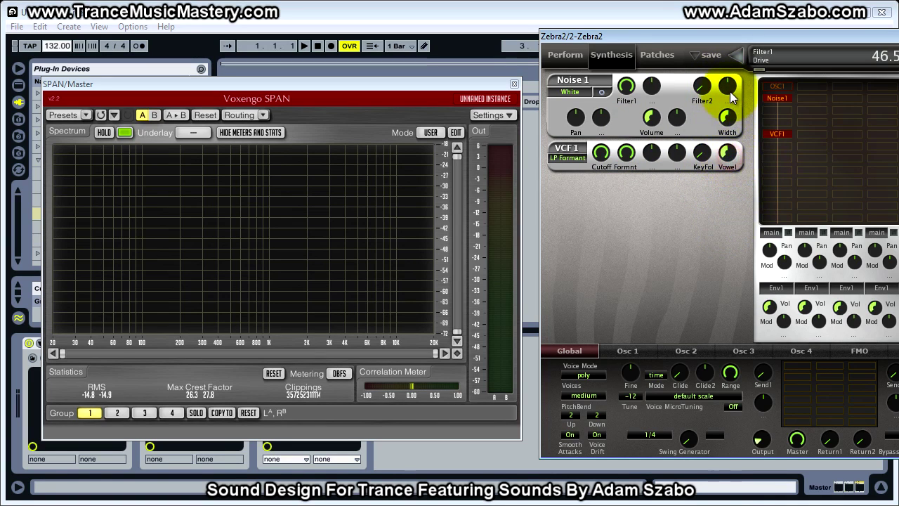
Step: Sweep VCF 1's vowel across its range on the noise signal and bring it back to 0
mouse_move(731, 157)
left_mouse_down()
mouse_move(726, 101)
mouse_move(728, 152)
left_mouse_up()
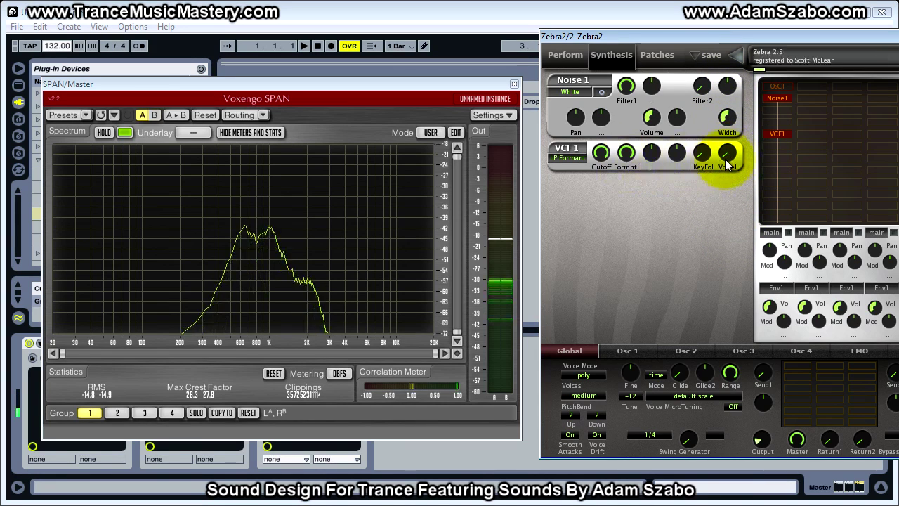
left_click_drag(729, 144, 718, 76)
left_click_drag(721, 21, 712, 161)
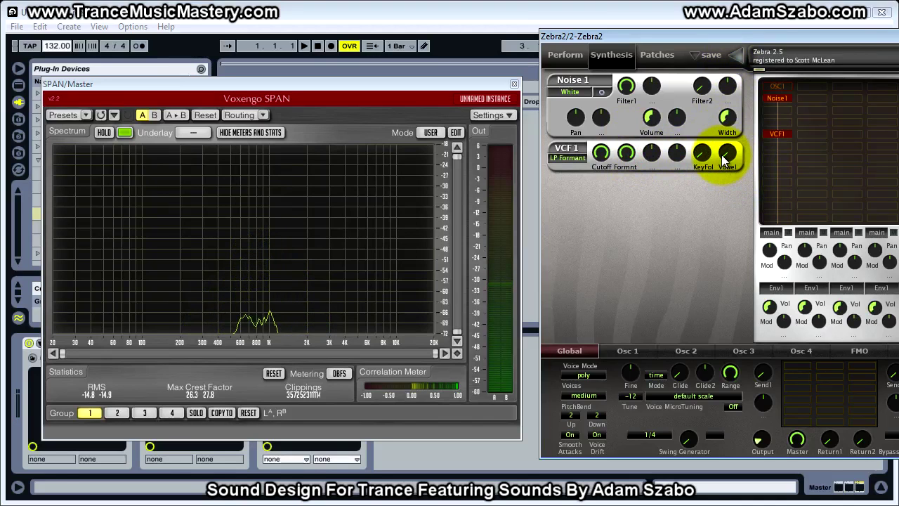
left_click_drag(727, 155, 734, 187)
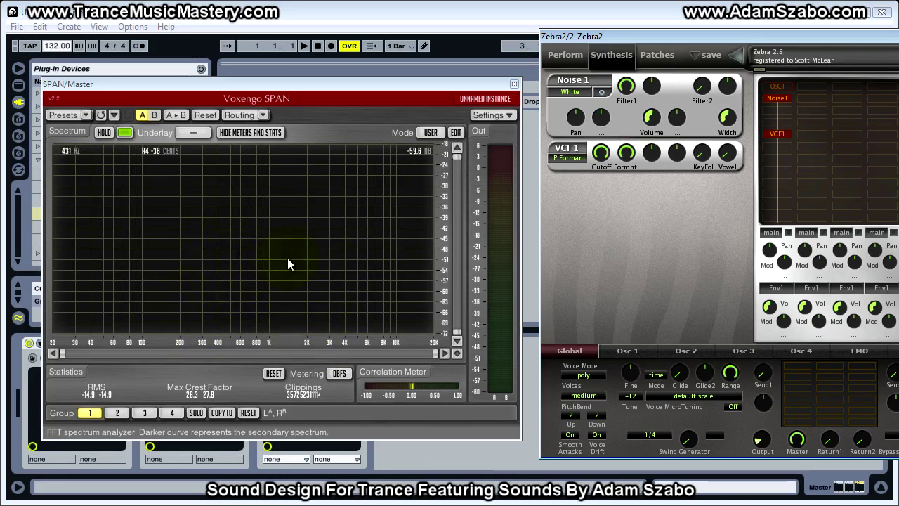
Step: Re-enable OSC 1, bypass Noise 1 and sweep VCF 1's vowel on the oscillator through 57 and 76
left_click(785, 87)
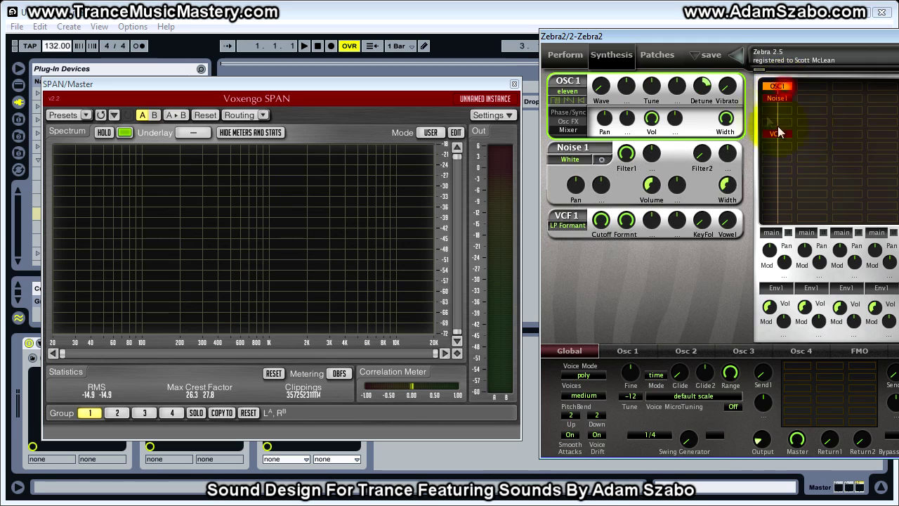
double_click(787, 96)
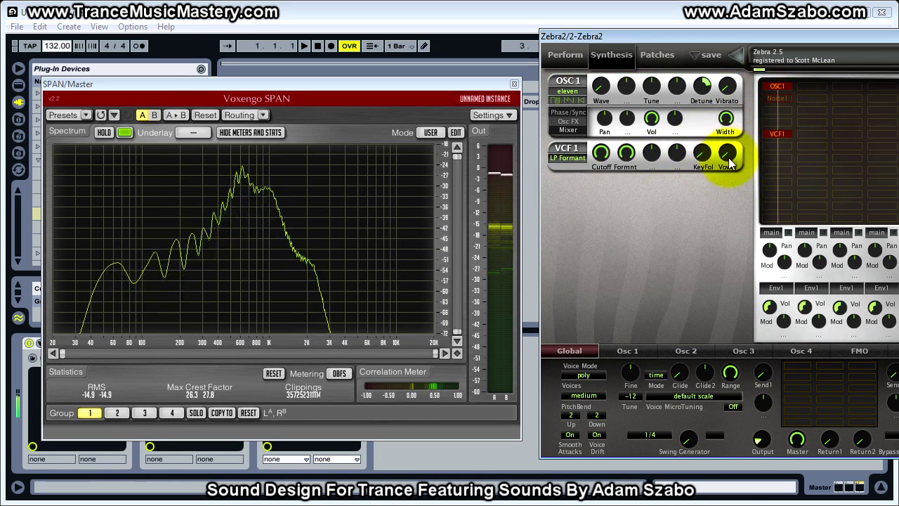
mouse_move(728, 160)
left_mouse_down()
mouse_move(732, 56)
mouse_move(717, 147)
mouse_move(716, 125)
mouse_move(722, 22)
mouse_move(730, 21)
mouse_move(722, 90)
mouse_move(737, 18)
mouse_move(721, 150)
mouse_move(730, 156)
left_mouse_up()
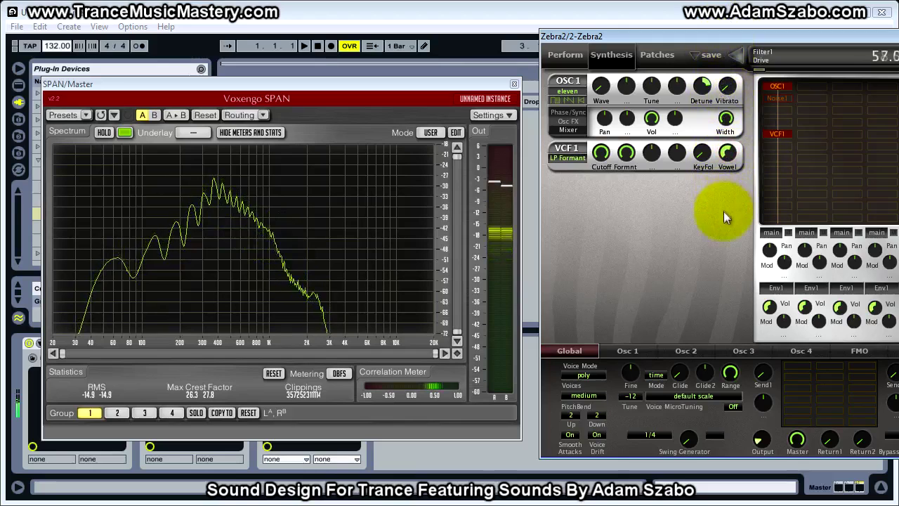
left_click_drag(725, 290, 713, 222)
left_click_drag(710, 130, 723, 184)
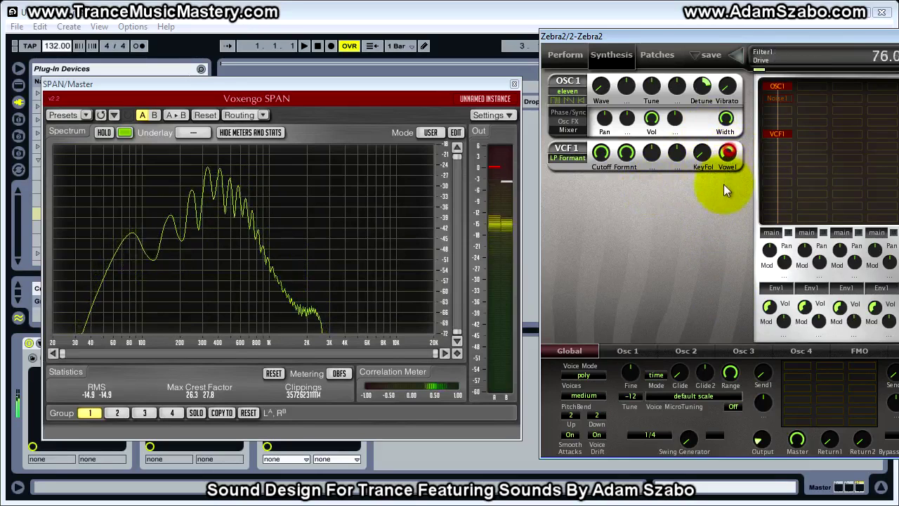
Step: Bring VCF 1's vowel down through 35 to 0 and lower the cutoff to 92
left_click_drag(720, 221, 727, 274)
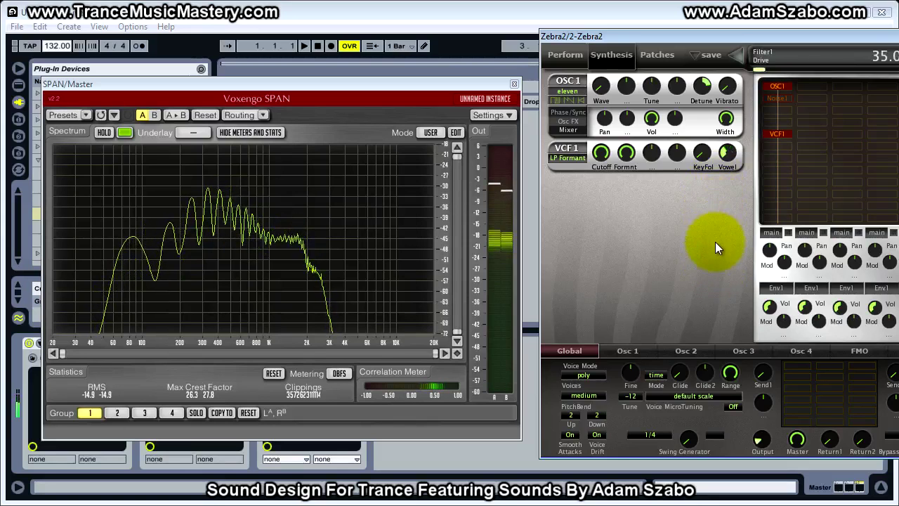
left_click_drag(729, 284, 608, 262)
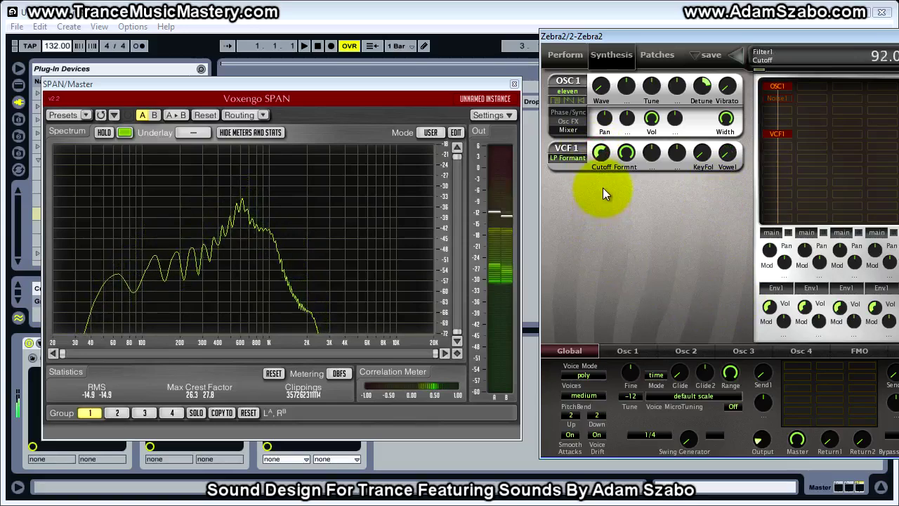
mouse_move(714, 163)
left_mouse_down()
mouse_move(733, 32)
mouse_move(715, 169)
left_mouse_up()
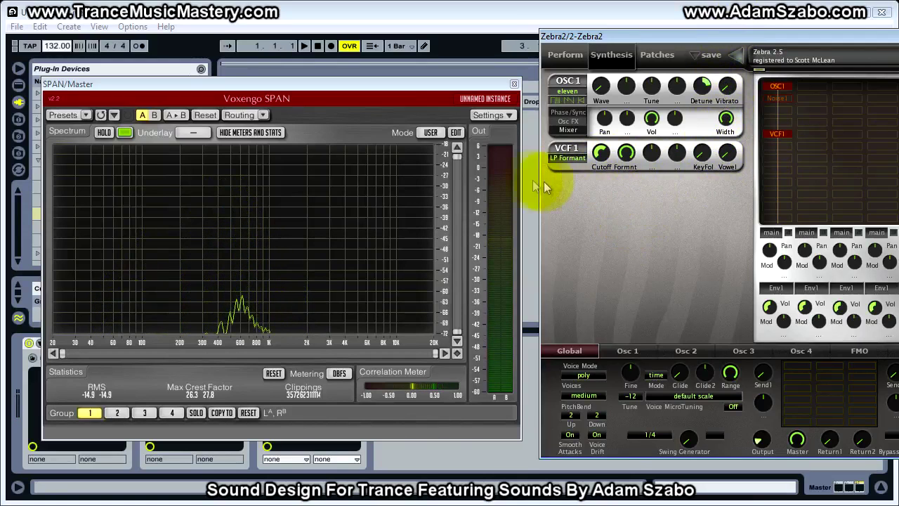
Step: Switch VCF 1 to LP Vintage, bring its resonance down to 0, open the cutoff further and raise the drive to 98.5
left_click(557, 160)
left_click(622, 249)
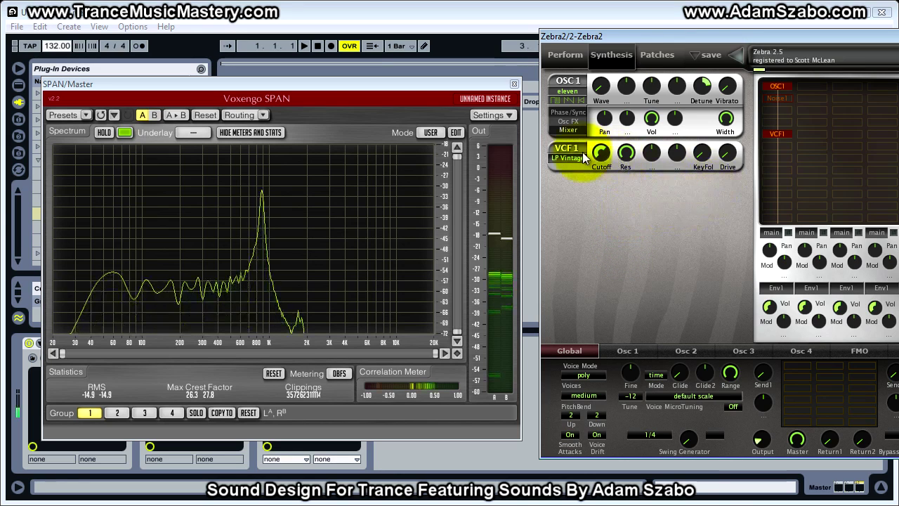
mouse_move(605, 167)
left_mouse_down()
mouse_move(612, 191)
mouse_move(625, 144)
mouse_move(615, 155)
left_mouse_up()
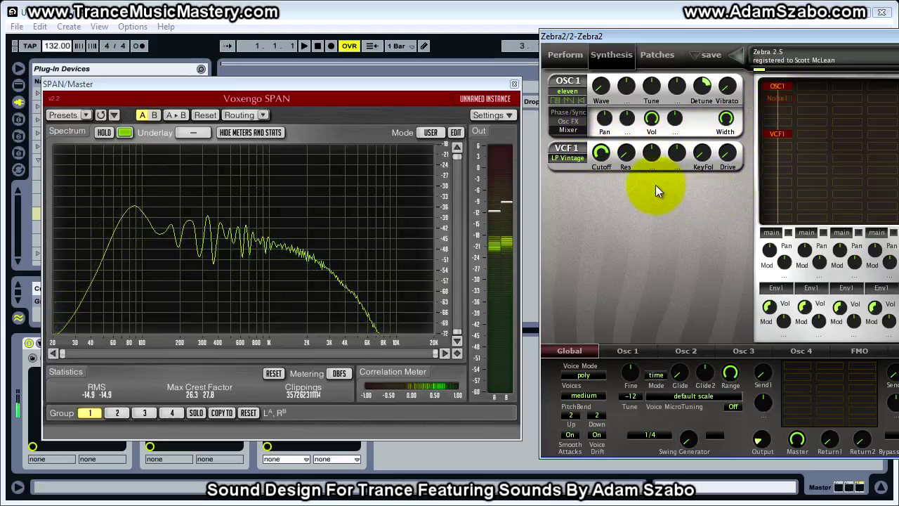
left_click_drag(726, 155, 713, 37)
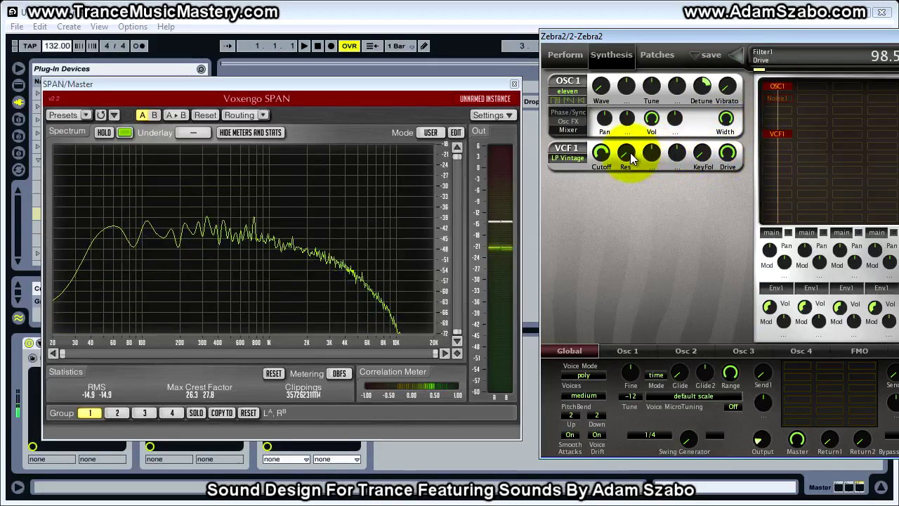
Step: Open VCF 1's cutoff to 150, reduce the drive and bring the cutoff to 136 in LP Vintage mode
left_click_drag(603, 156, 602, 129)
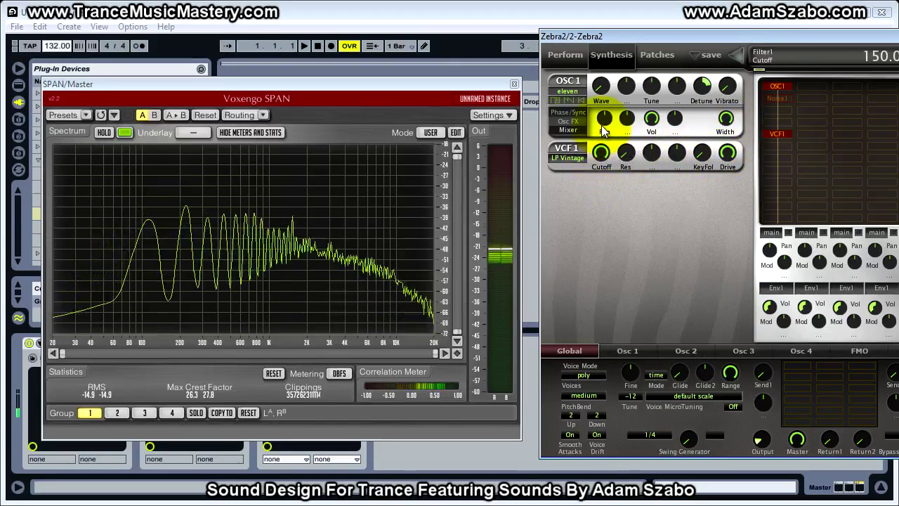
left_click_drag(732, 150, 716, 184)
left_click_drag(598, 160, 638, 170)
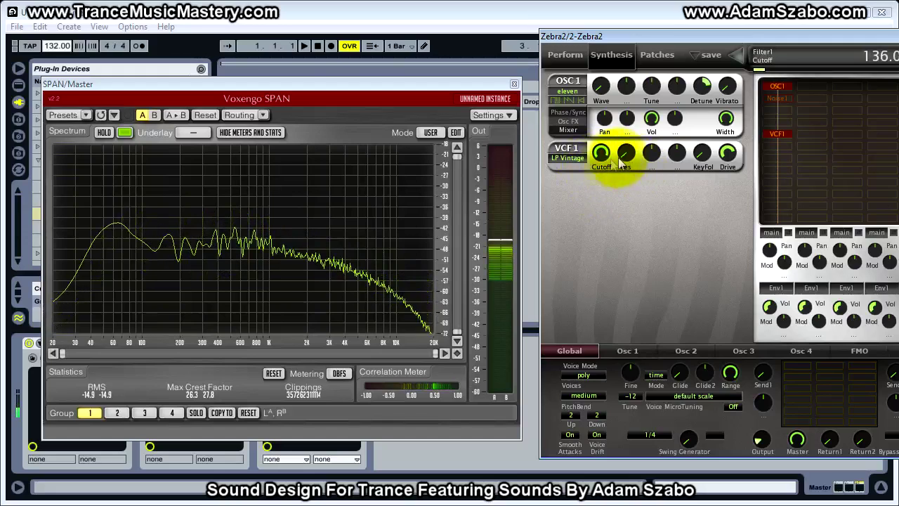
Step: Switch VCF 1 to LP 12dB and vary its cutoff and drive, reaching drive 81.5 and cutoff 132
left_click(567, 158)
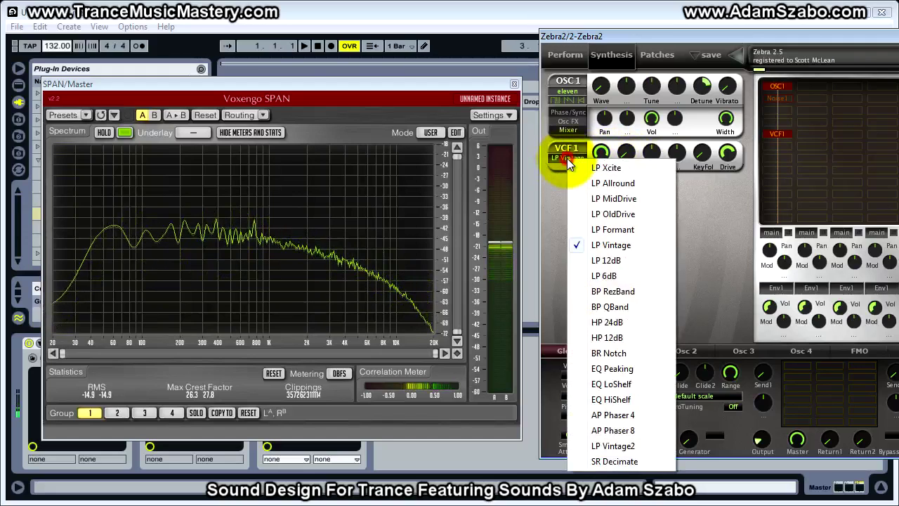
left_click(618, 259)
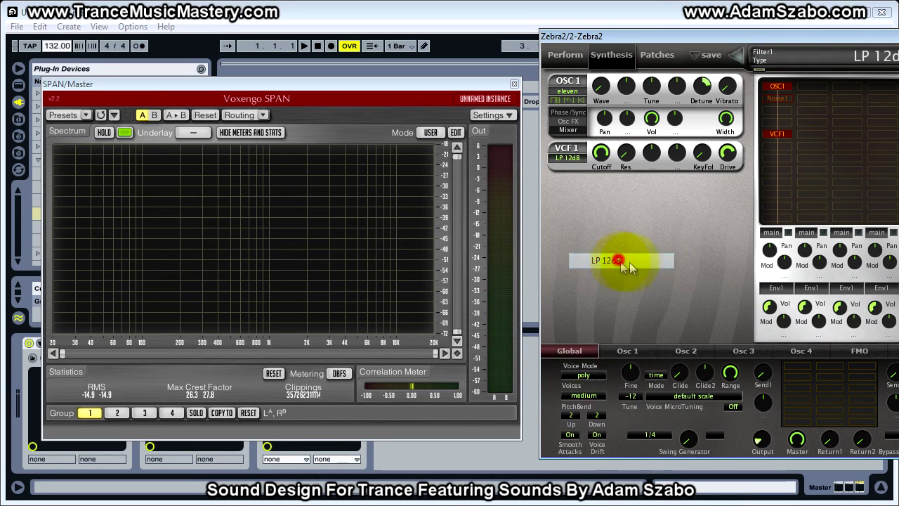
left_click_drag(733, 196, 719, 178)
left_click_drag(601, 154, 601, 181)
left_click_drag(727, 166, 712, 131)
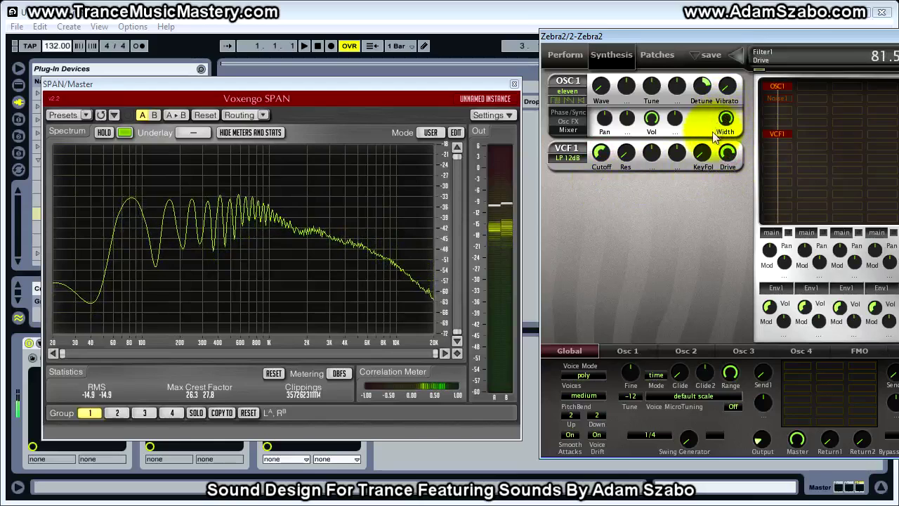
left_click_drag(602, 159, 610, 130)
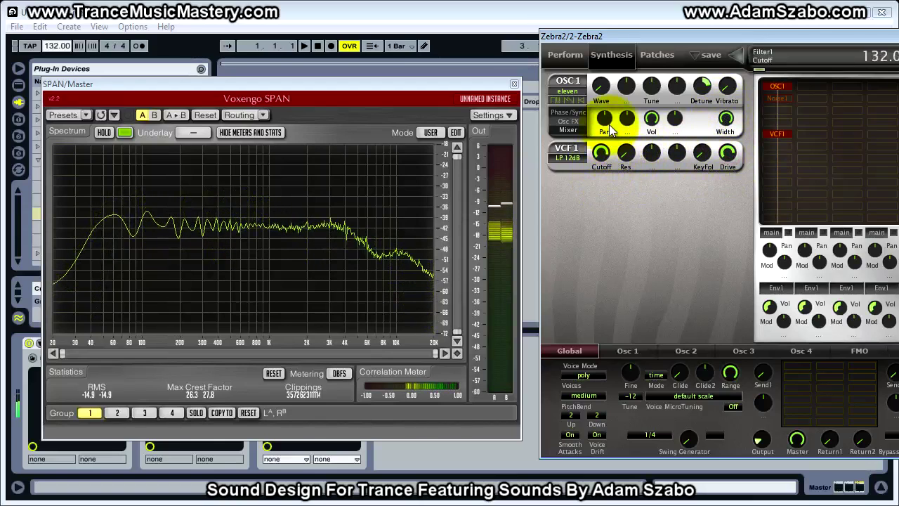
Step: Switch VCF 1 to LP 6dB and lower its cutoff to 110
left_click(578, 157)
left_click(621, 276)
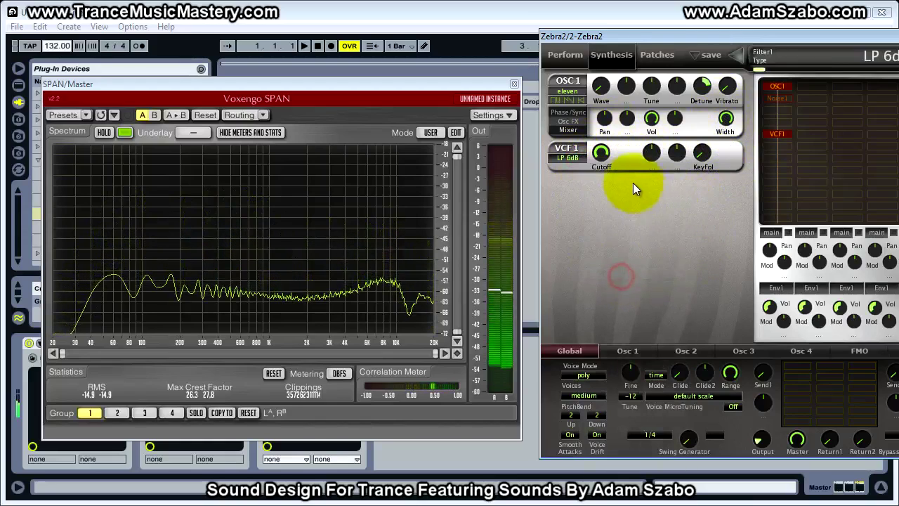
mouse_move(599, 155)
left_mouse_down()
mouse_move(596, 201)
mouse_move(601, 151)
mouse_move(600, 170)
left_mouse_up()
Step: Switch VCF 1 to BP RezBand, lower its drive to 7 and vary the cutoff
left_click(574, 158)
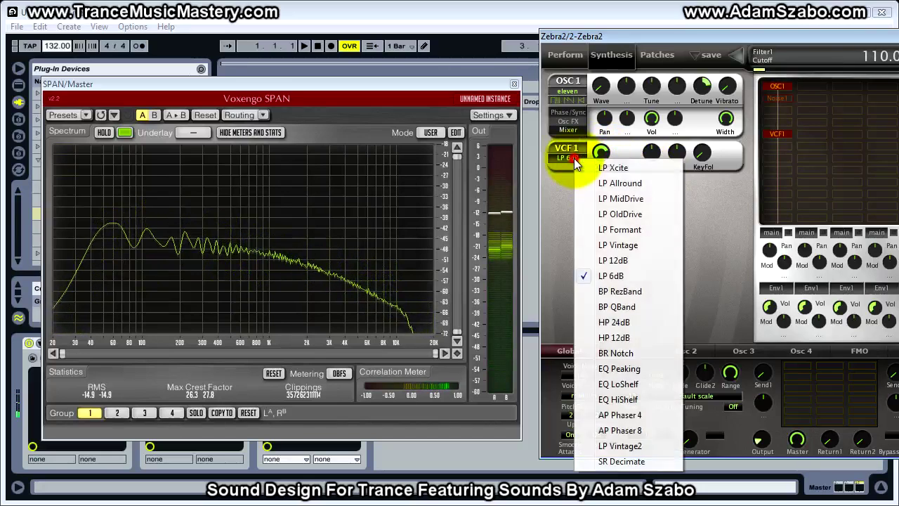
left_click(638, 293)
left_click_drag(601, 153, 609, 173)
left_click_drag(726, 153, 708, 235)
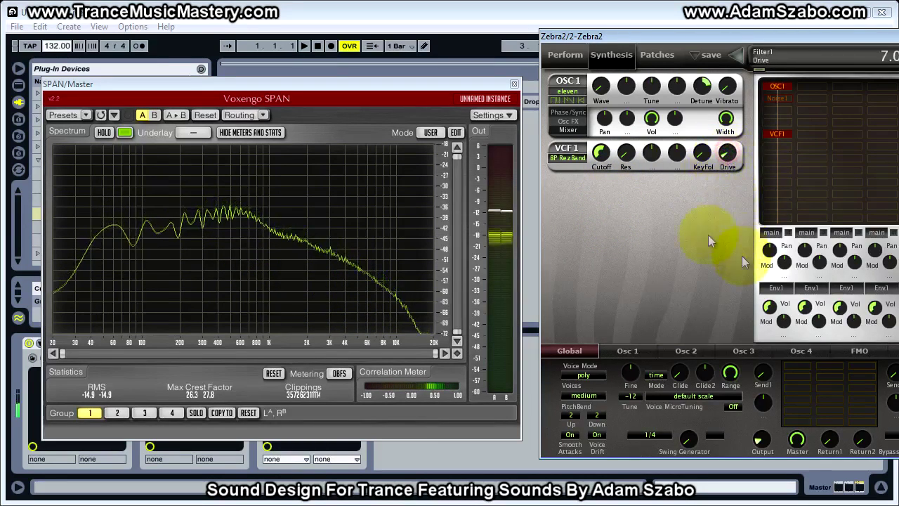
left_click_drag(609, 156, 606, 140)
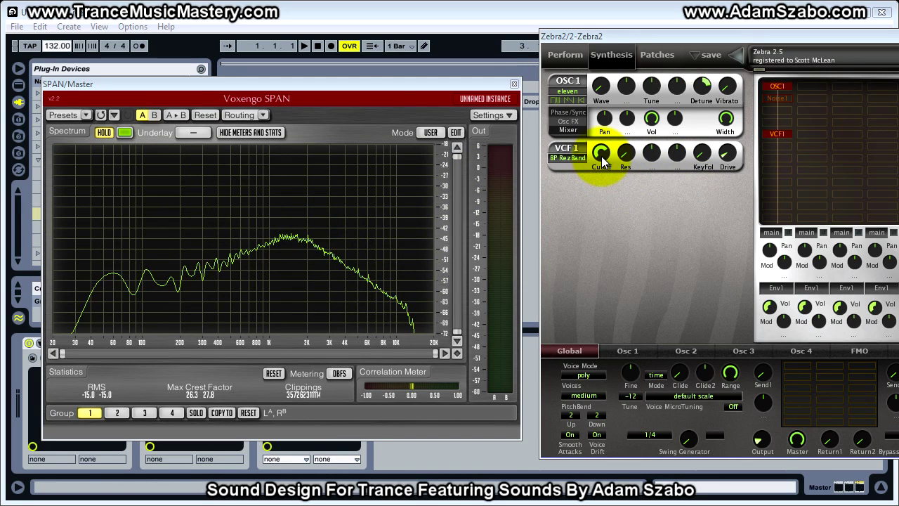
Step: Turn off SPAN's spectrum hold and vary the BP RezBand filter's drive and cutoff, ending with the cutoff at 113
left_click(102, 132)
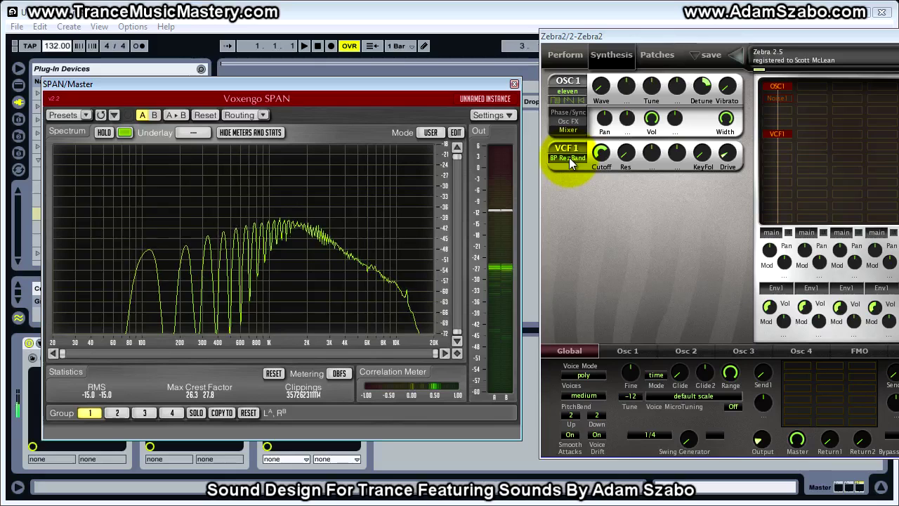
left_click(729, 159)
left_click_drag(729, 158, 708, 25)
mouse_move(603, 151)
left_mouse_down()
mouse_move(597, 170)
mouse_move(602, 153)
left_mouse_up()
left_click_drag(723, 154, 694, 184)
mouse_move(598, 158)
left_mouse_down()
mouse_move(601, 175)
mouse_move(602, 154)
left_mouse_up()
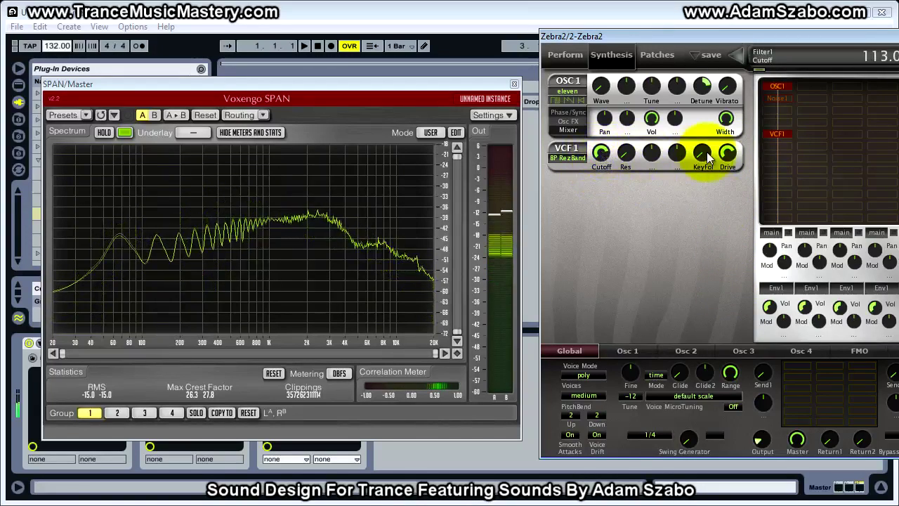
Step: Switch VCF 1's filter type to BP QBand
left_click(567, 158)
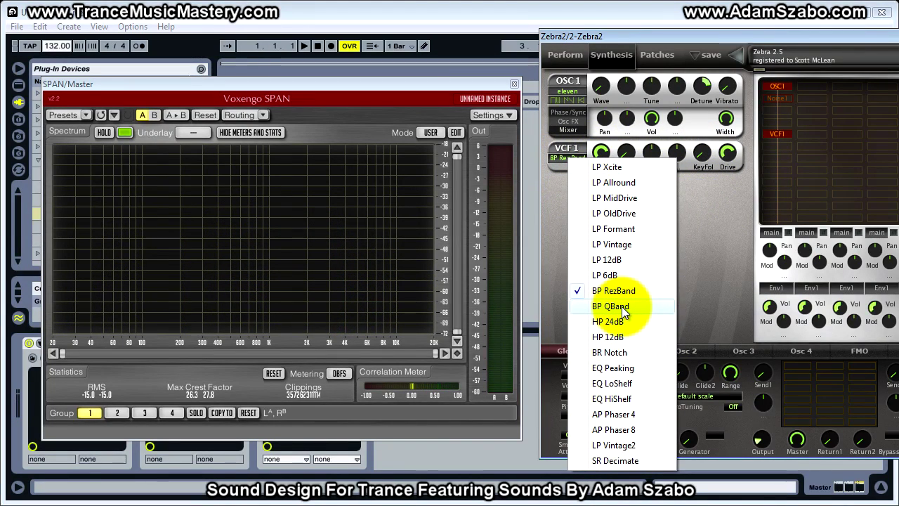
left_click(618, 307)
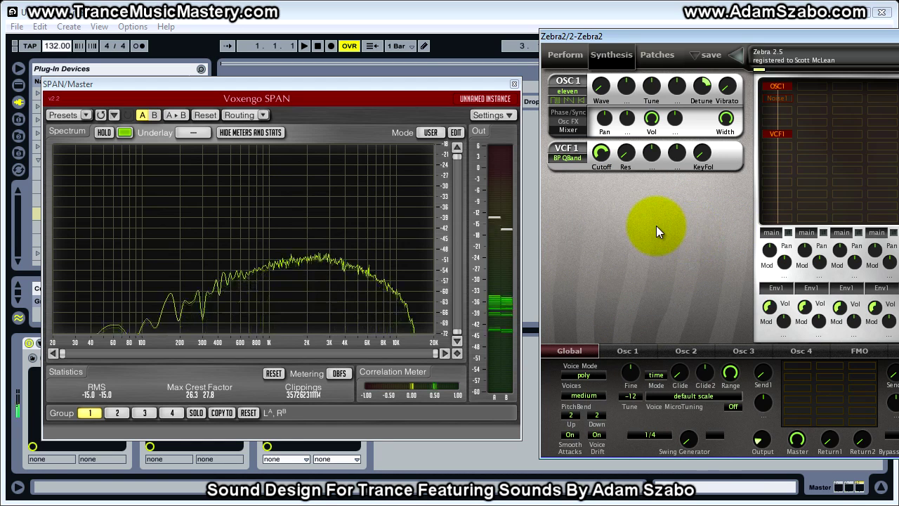
Step: Vary the BP QBand filter's cutoff and sweep its resonance up and back down to the minimum
left_click_drag(618, 146, 603, 161)
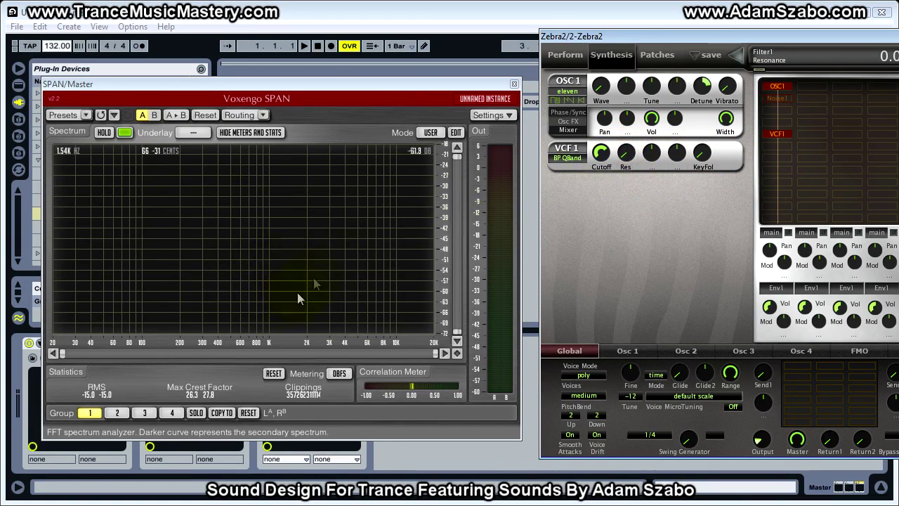
left_click_drag(625, 160, 624, 67)
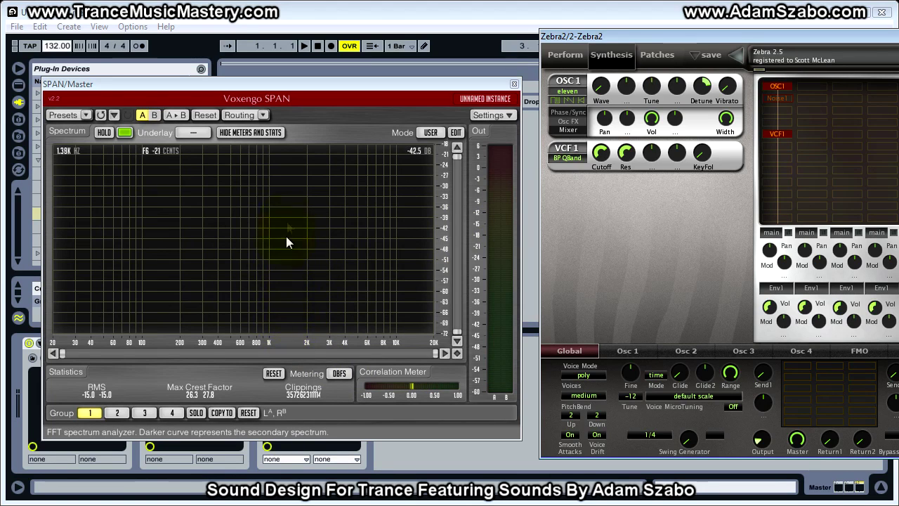
left_click(549, 240)
left_click_drag(628, 151, 648, 335)
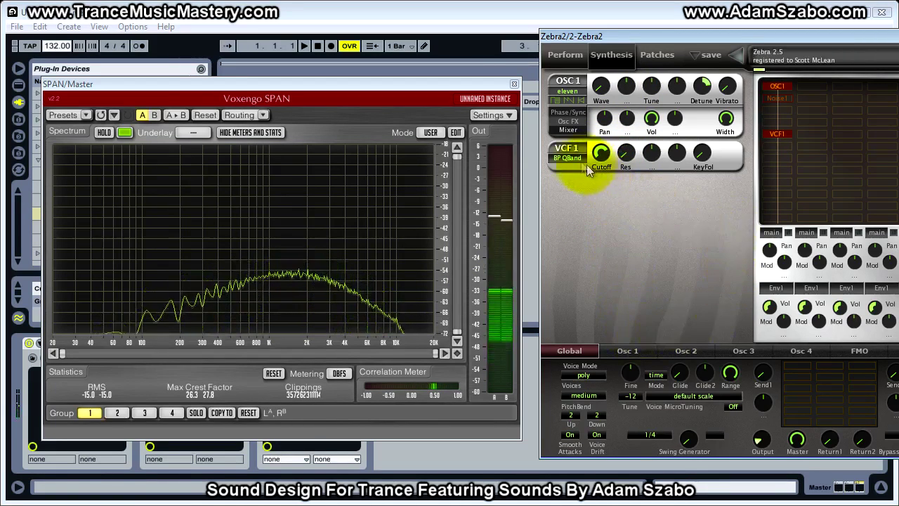
Step: Switch VCF 1 to HP 24dB and sweep its cutoff down to 0
left_click(567, 158)
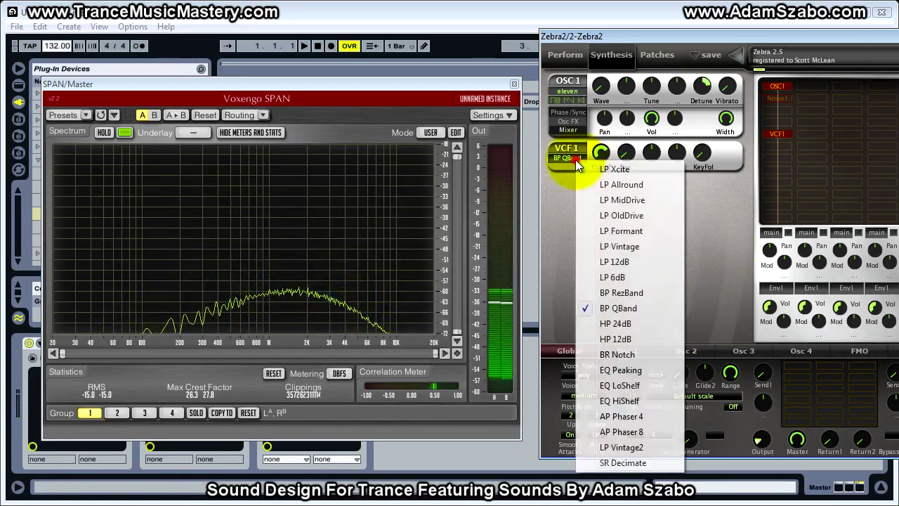
left_click(622, 325)
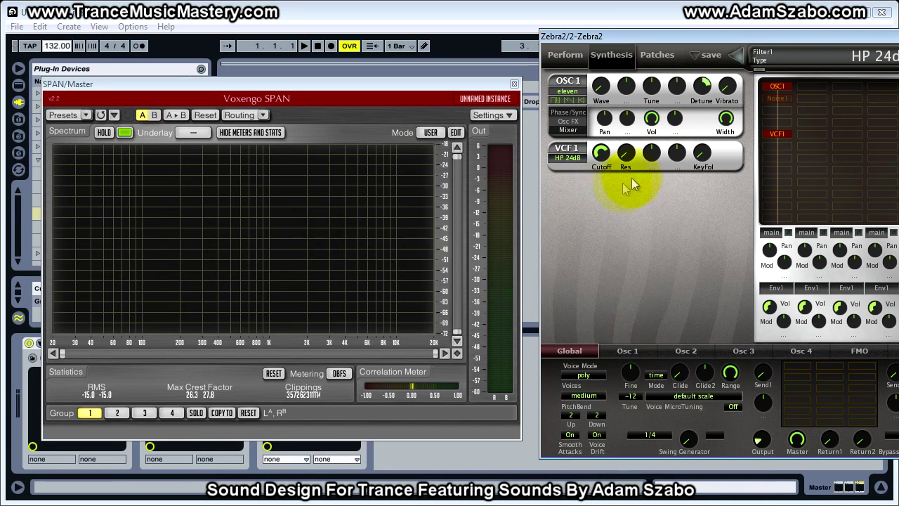
left_click_drag(604, 153, 597, 196)
Step: Switch VCF 1 to HP 12dB, turn its drive fully down and vary the cutoff, ending at 0
left_click(579, 156)
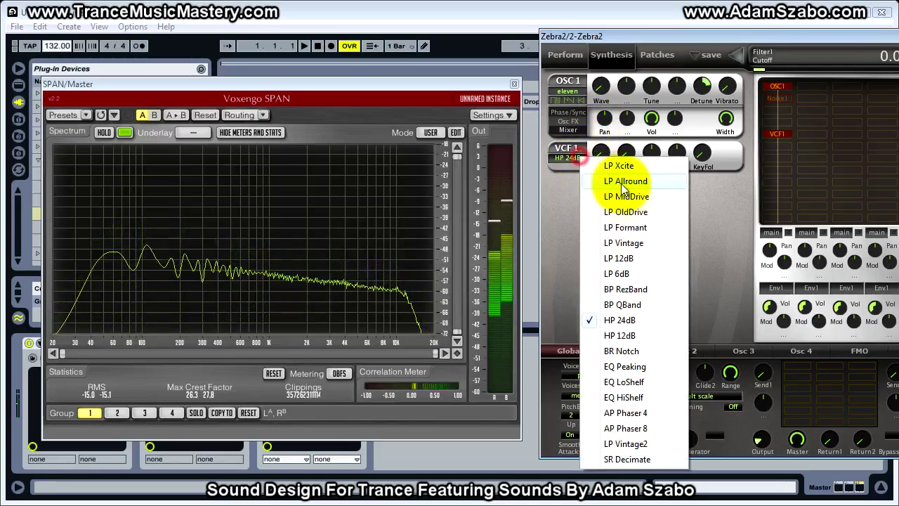
left_click(621, 337)
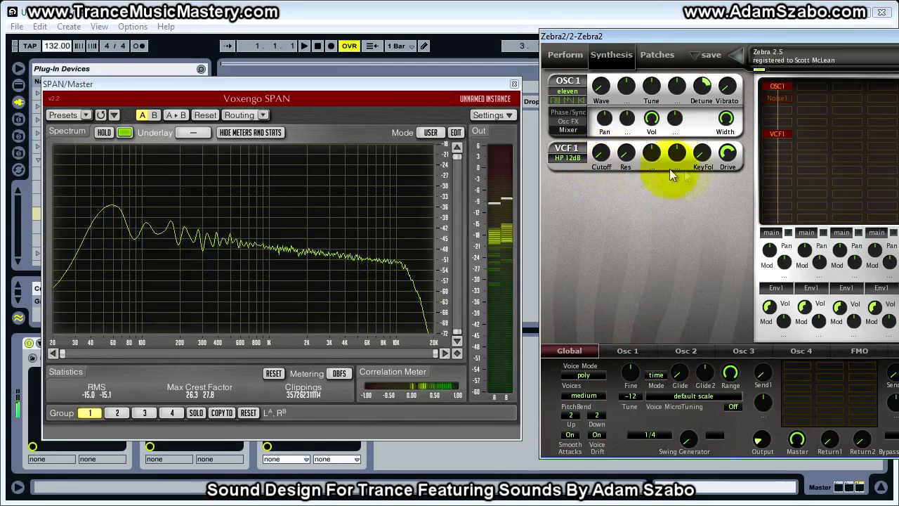
left_click_drag(726, 154, 730, 219)
left_click_drag(600, 155, 611, 179)
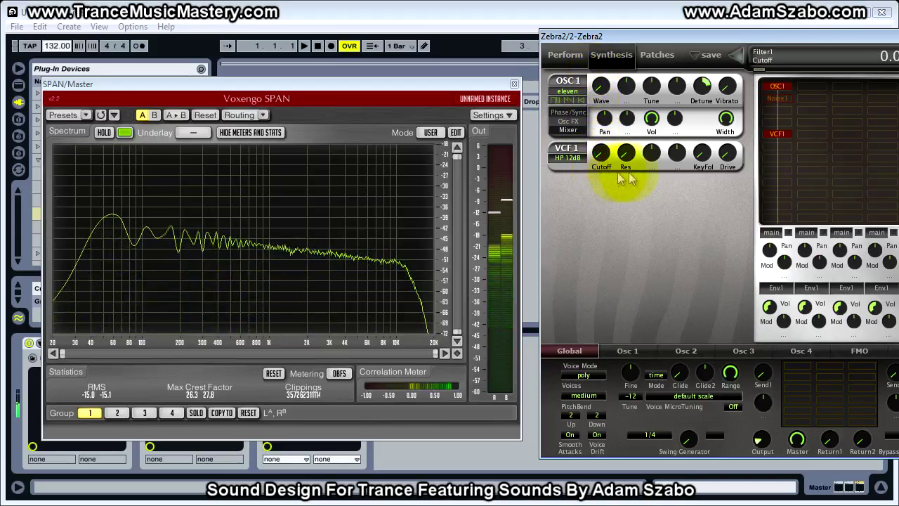
Step: Raise the HP 12dB filter's drive to 100 and vary its drive and cutoff, ending with the cutoff at 55
left_click_drag(726, 153, 699, 44)
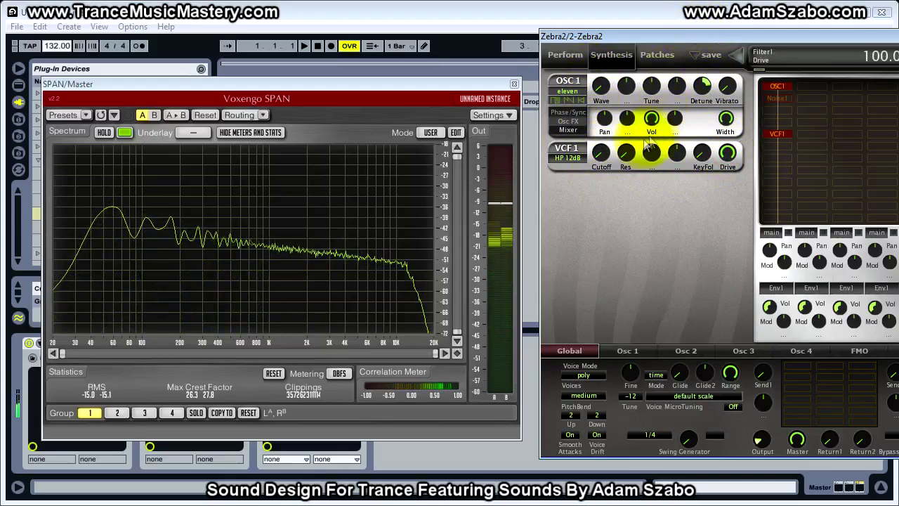
left_click_drag(602, 161, 594, 144)
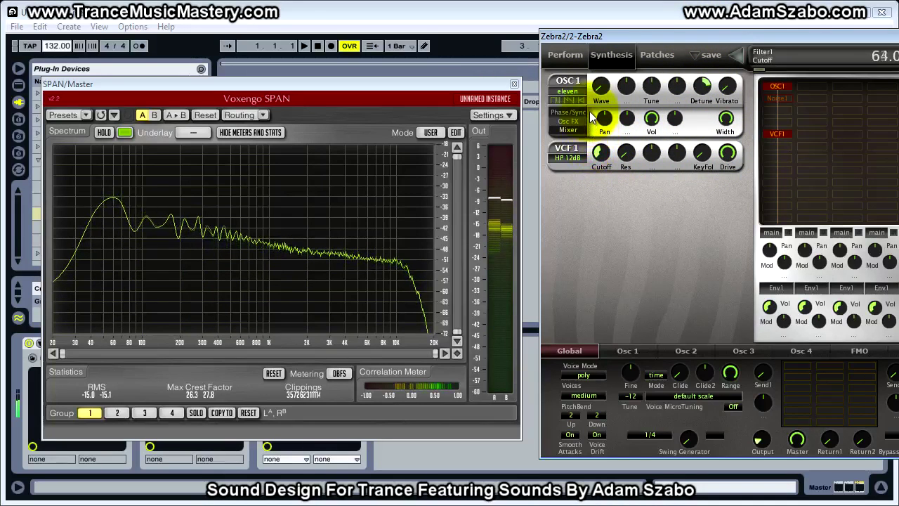
left_click_drag(592, 98, 782, 172)
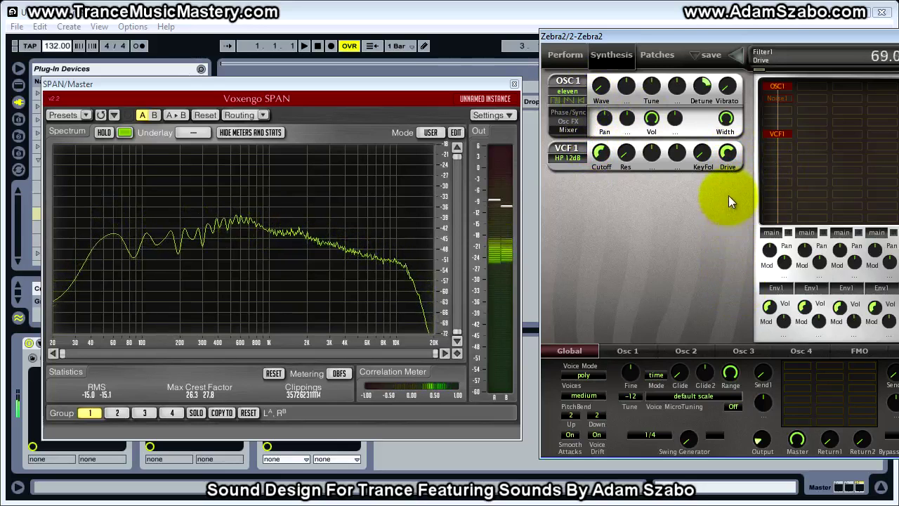
left_click_drag(602, 156, 584, 176)
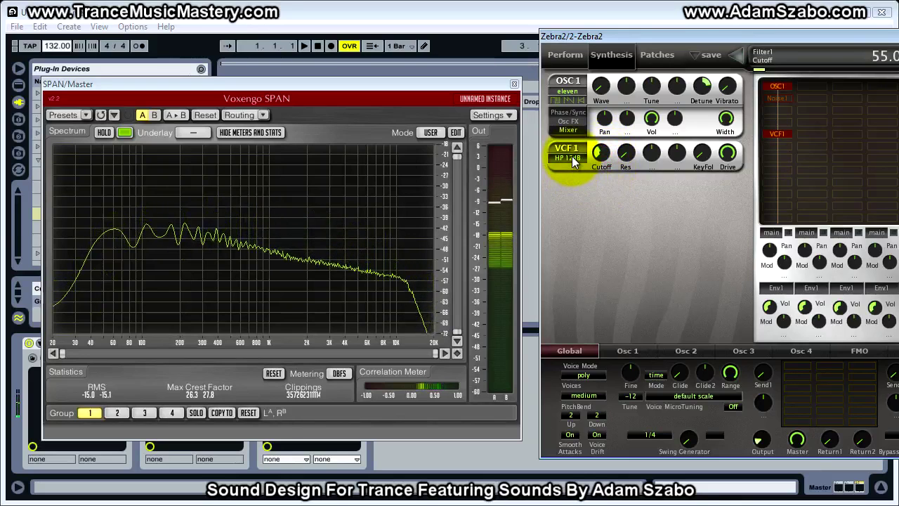
Step: Switch VCF 1 to BR Notch and raise its cutoff to 103
left_click(572, 156)
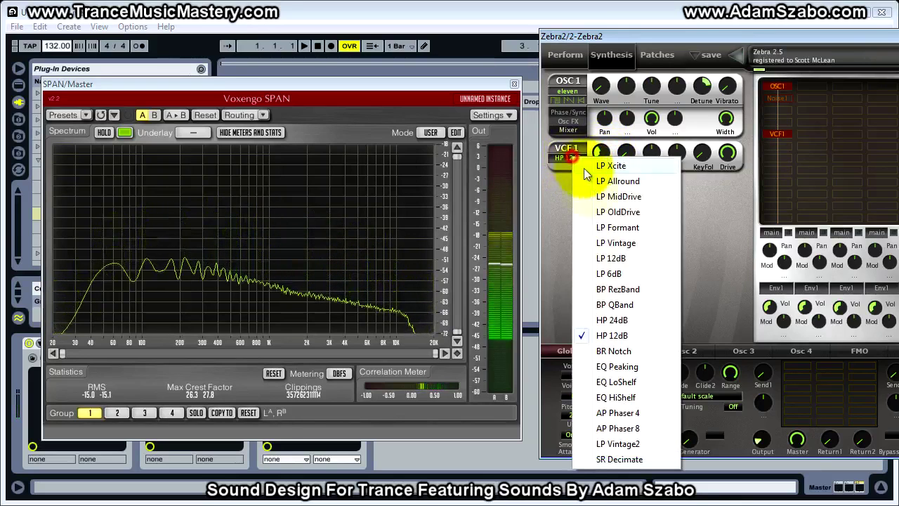
left_click(625, 353)
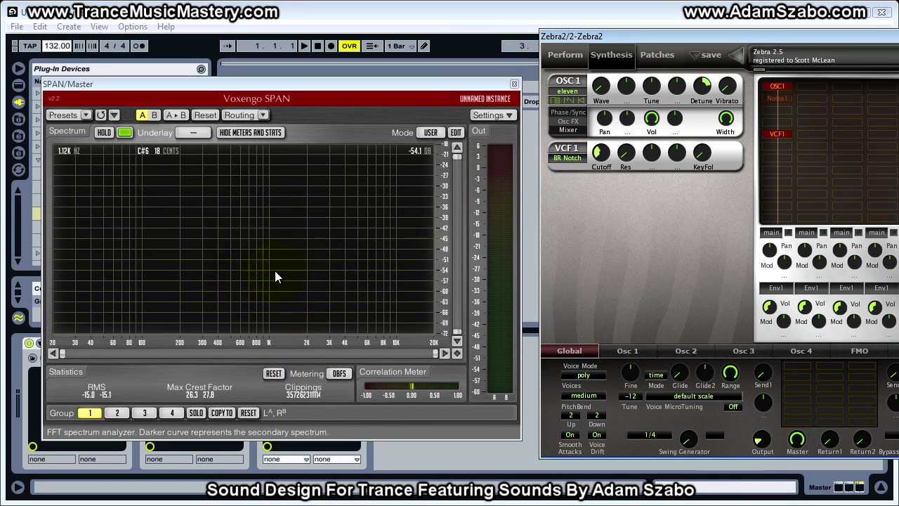
left_click_drag(596, 166, 602, 122)
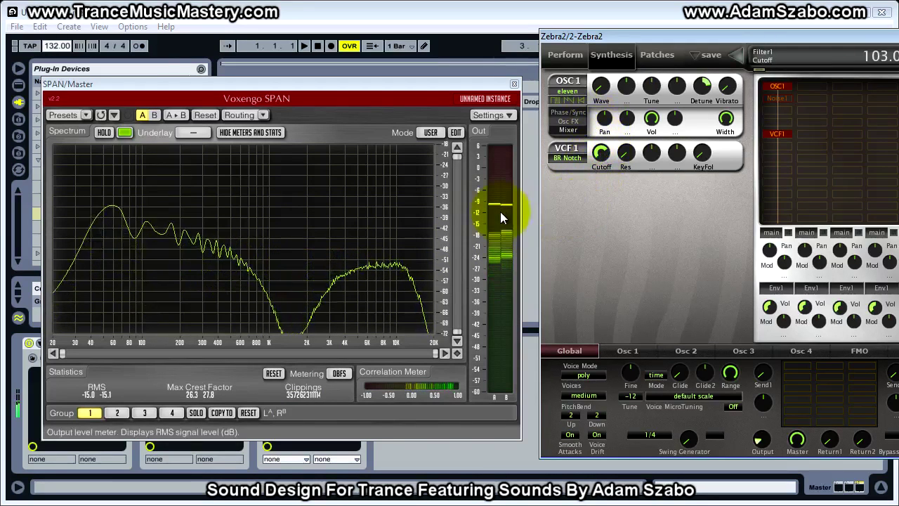
Step: Turn SPAN's spectrum hold on and off again, and raise the BR Notch filter's cutoff to 119
left_click(105, 132)
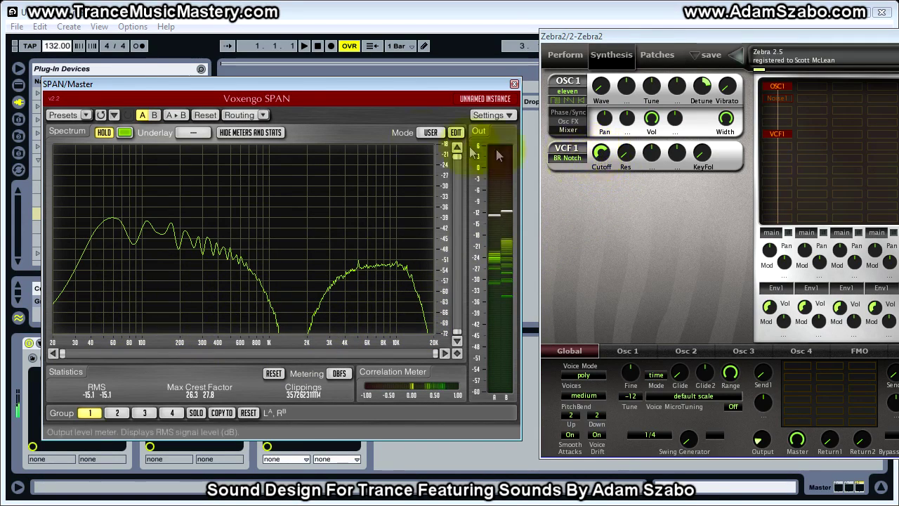
left_click(103, 132)
left_click_drag(598, 153, 598, 137)
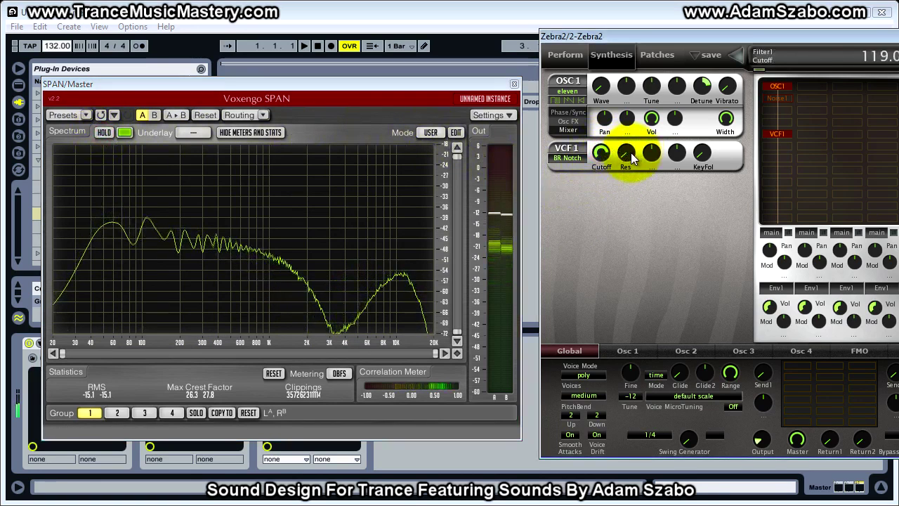
Step: Lower the BR Notch filter's cutoff to 97 and vary its resonance between minimum and maximum, ending at maximum
left_click_drag(626, 151, 611, 27)
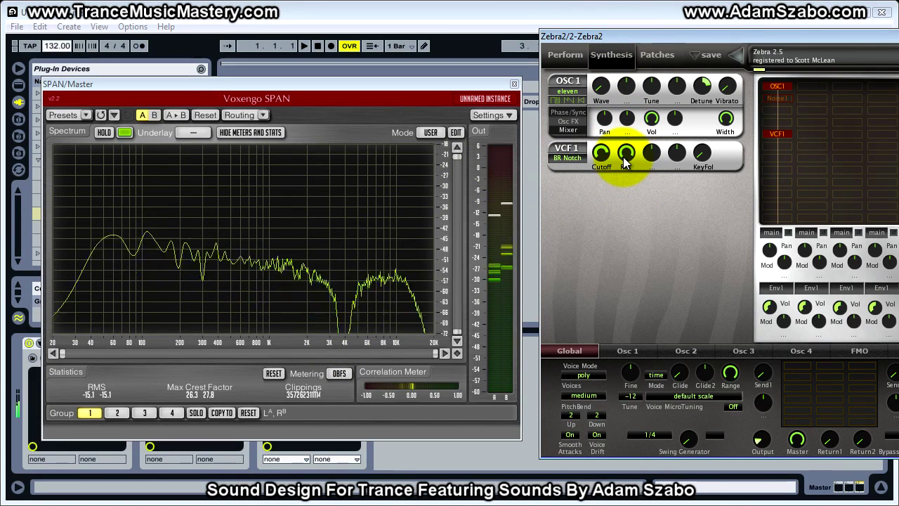
left_click_drag(624, 159, 602, 160)
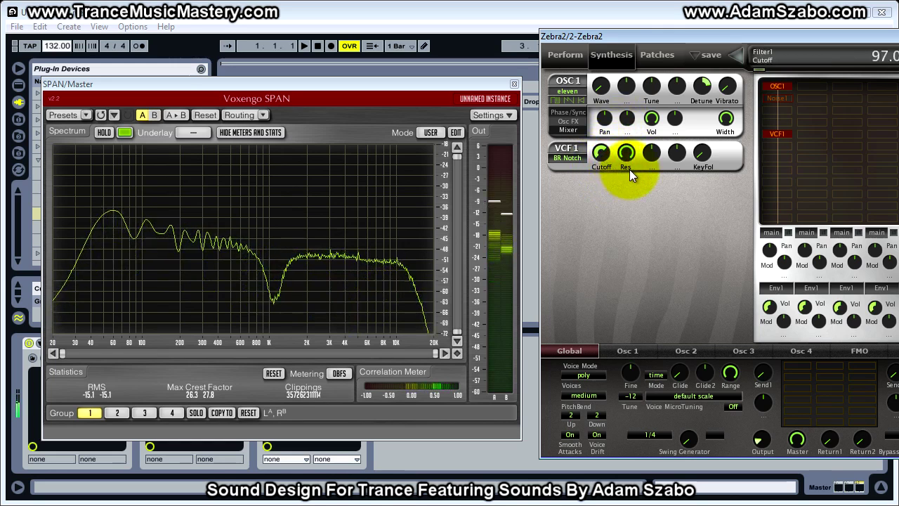
left_click(628, 157)
left_click_drag(629, 157, 629, 314)
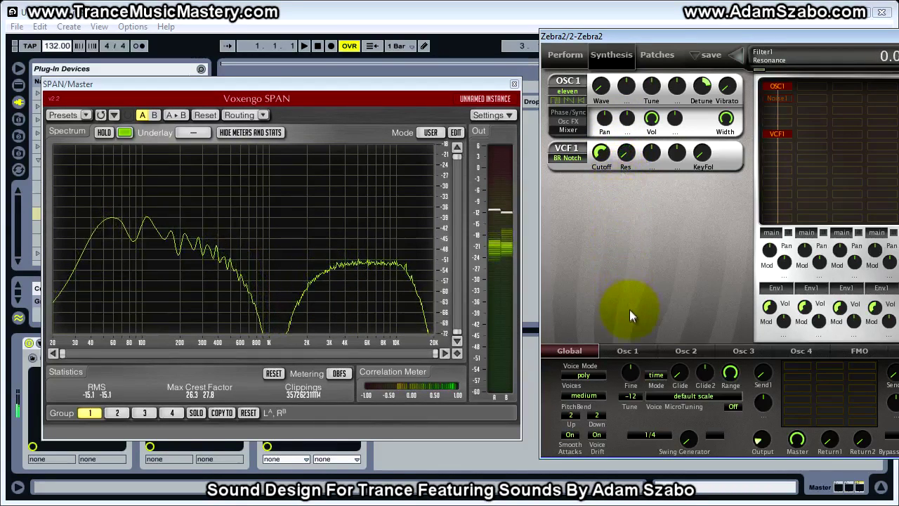
left_click_drag(629, 156, 618, 7)
Step: Switch VCF 1's filter type to EQ Peaking and point out its gain control
left_click(570, 159)
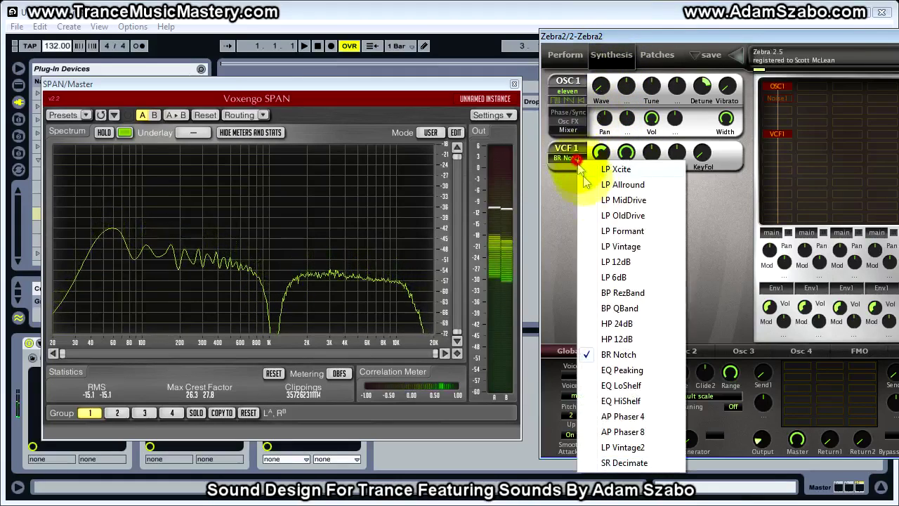
left_click(626, 370)
left_click(728, 152)
Step: Move the Zebra2 window fully into view and add an EQ1 module to the global effects grid
left_click_drag(803, 37, 541, 19)
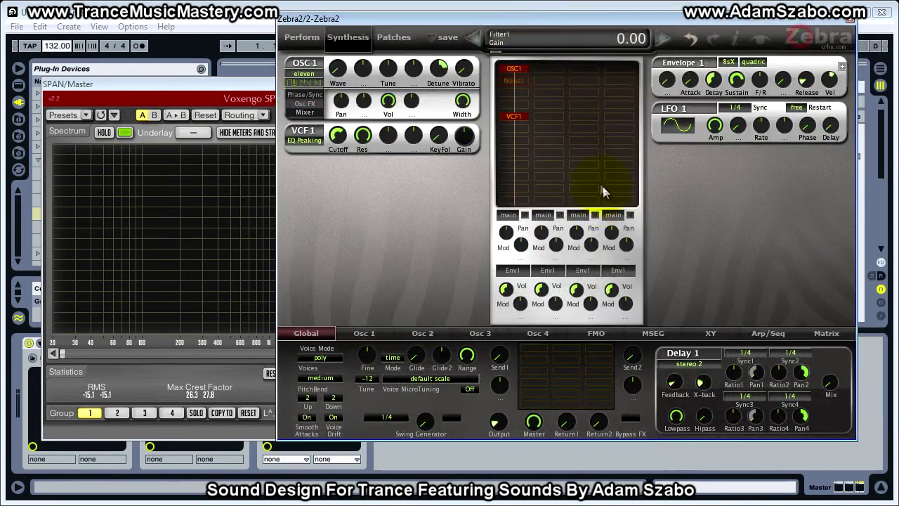
left_click(531, 358)
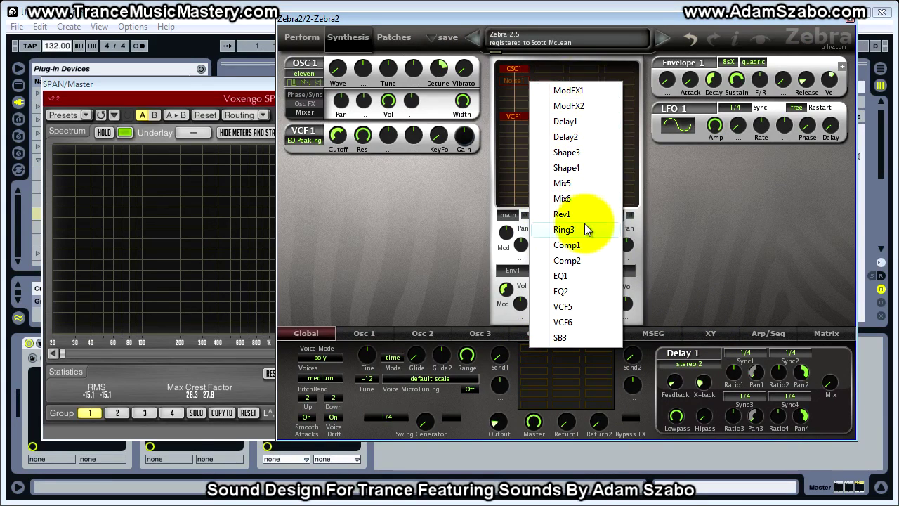
left_click(582, 275)
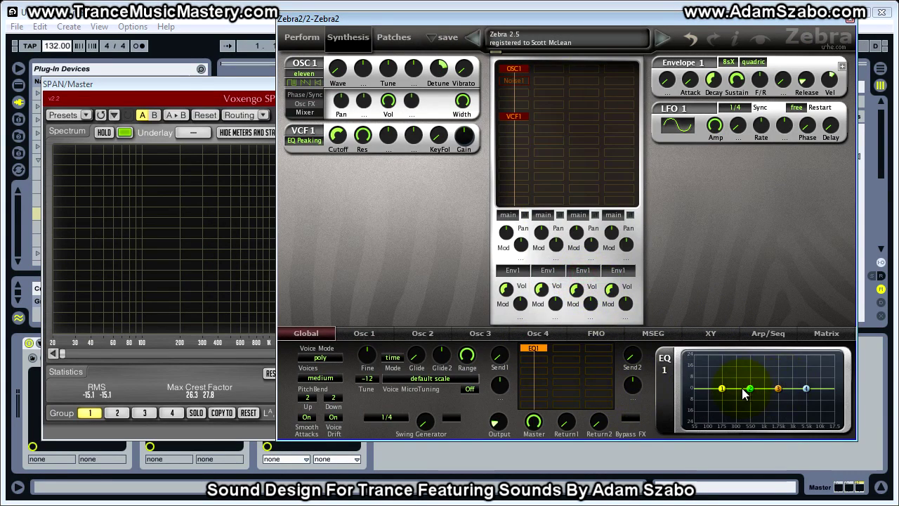
Step: Vary the gain and Q of EQ1's Mid2 band, and remove EQ1 from the effects grid
left_click_drag(779, 387, 779, 367)
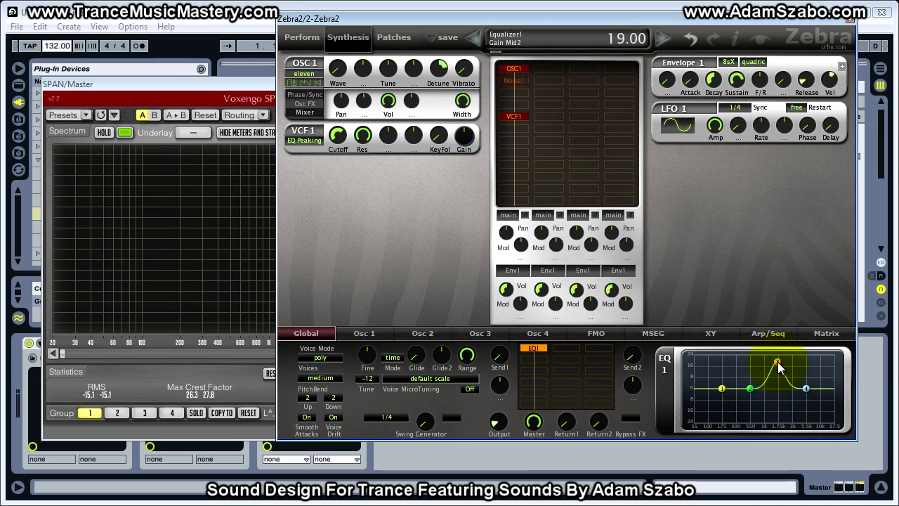
mouse_move(768, 369)
left_mouse_down()
mouse_move(790, 369)
mouse_move(770, 364)
left_mouse_up()
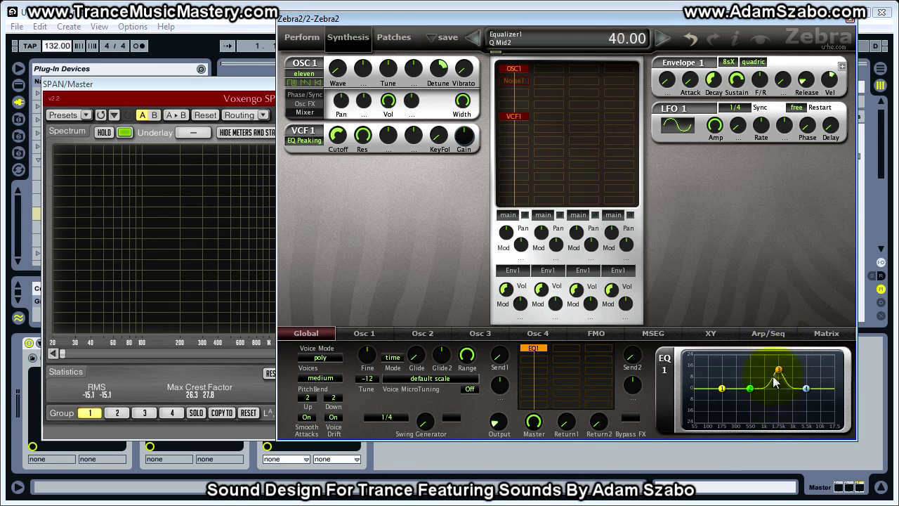
mouse_move(773, 395)
left_mouse_down()
mouse_move(774, 411)
mouse_move(780, 399)
left_mouse_up()
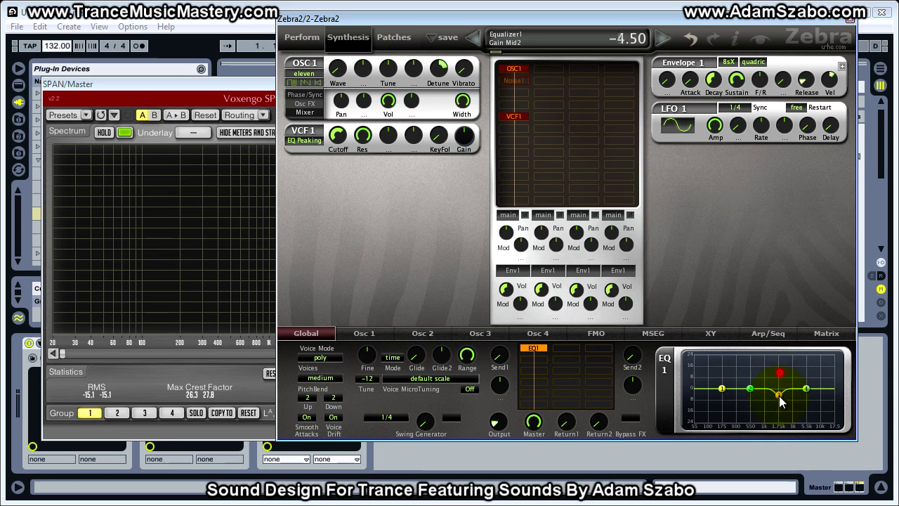
right_click(547, 363)
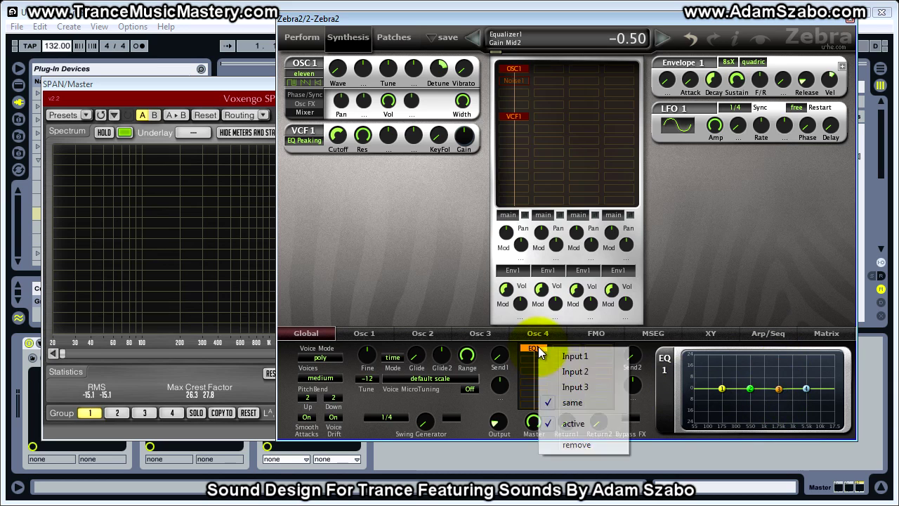
left_click(574, 444)
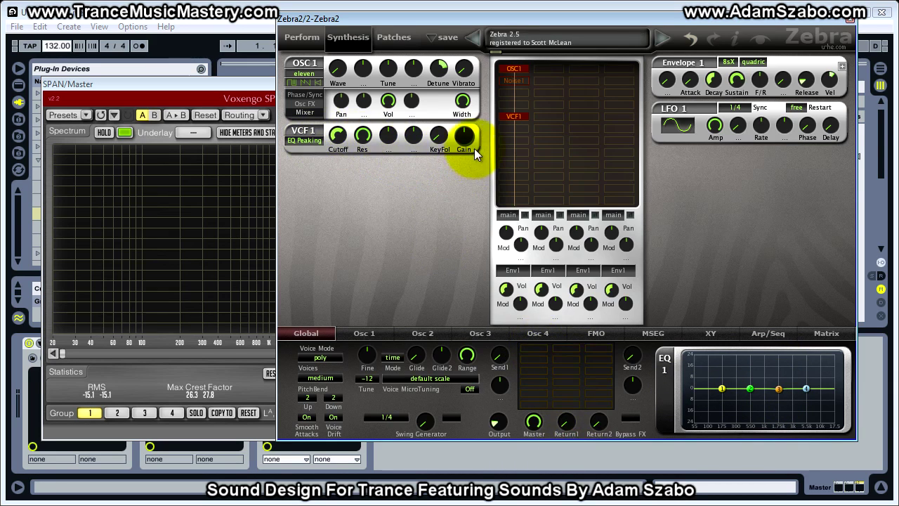
Step: Adjust the EQ Peaking filter's cutoff, resonance and gain, and move the Zebra2 window aside to uncover SPAN
left_click(340, 136)
left_click_drag(339, 177, 368, 177)
left_click_drag(459, 146, 404, 98)
left_click_drag(491, 17, 737, 63)
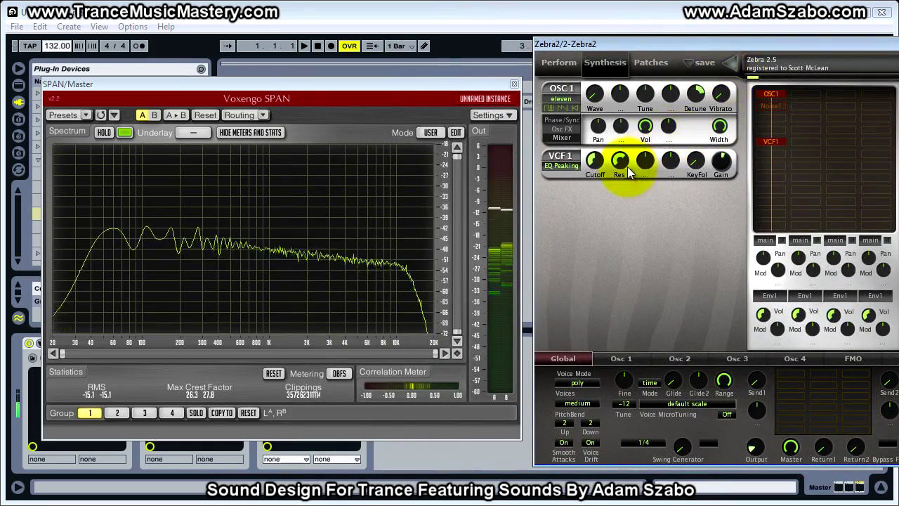
Step: Boost the EQ Peaking filter's gain, raise its cutoff and lower its resonance to 7
left_click_drag(720, 161, 717, 108)
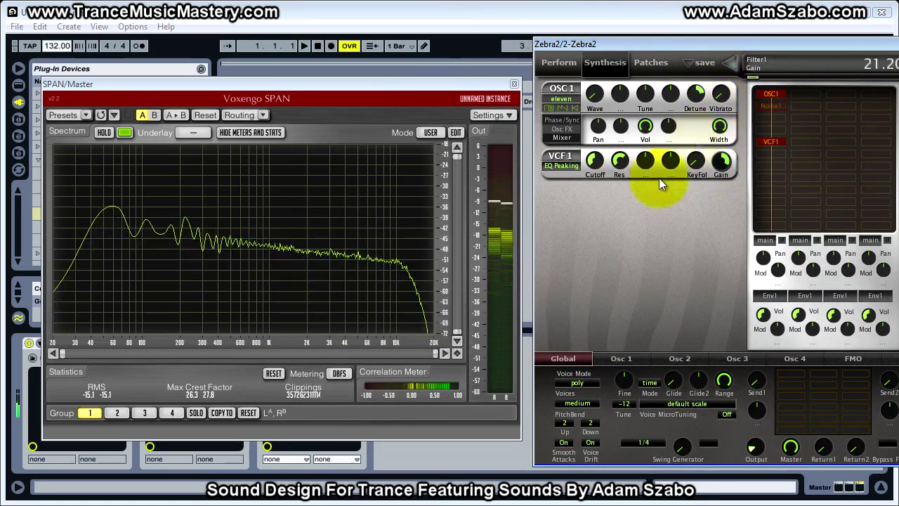
left_click_drag(592, 163, 590, 138)
left_click_drag(727, 169, 722, 163)
left_click_drag(618, 162, 625, 241)
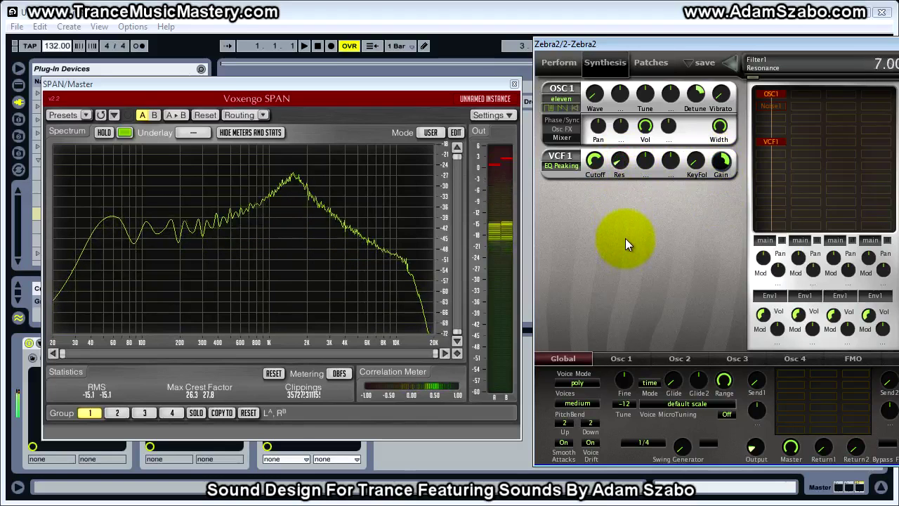
Step: Lower the EQ Peaking filter's cutoff to 84, reduce its gain, and raise the cutoff and resonance again
left_click_drag(593, 163, 597, 178)
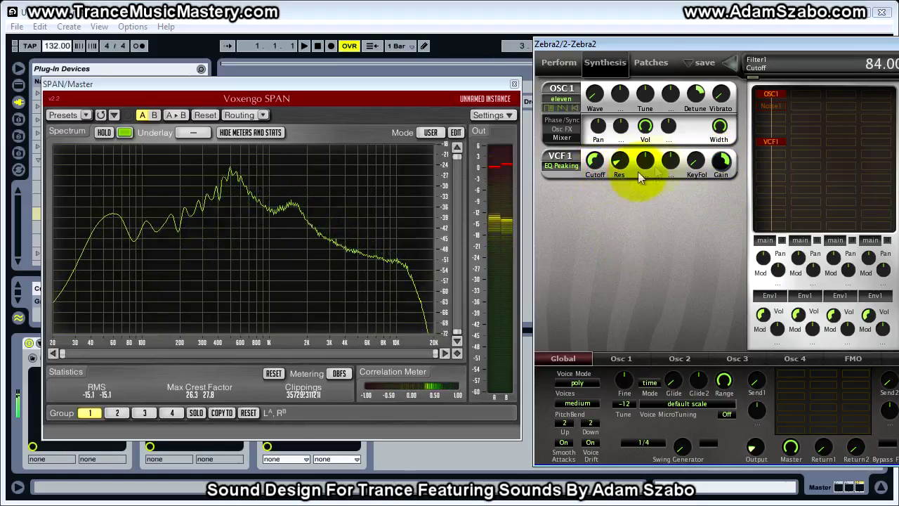
left_click_drag(724, 159, 720, 191)
left_click_drag(594, 163, 618, 163)
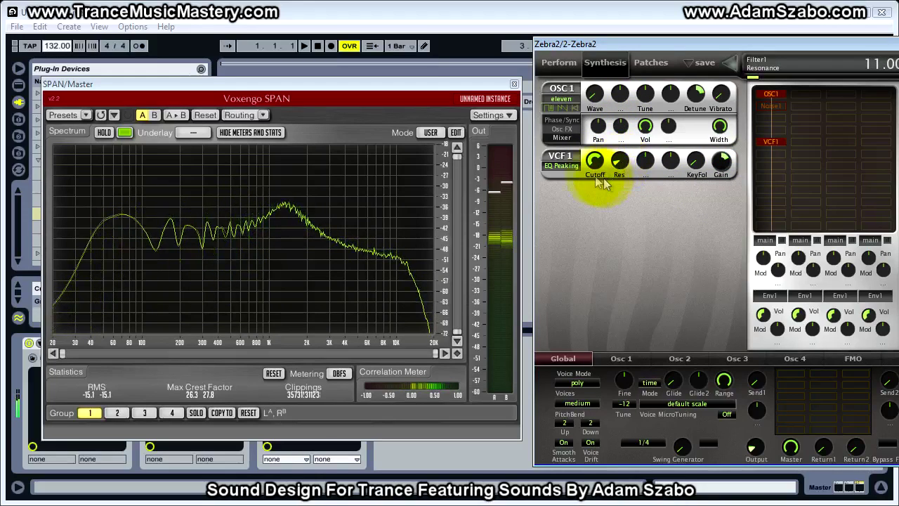
left_click_drag(619, 161, 621, 138)
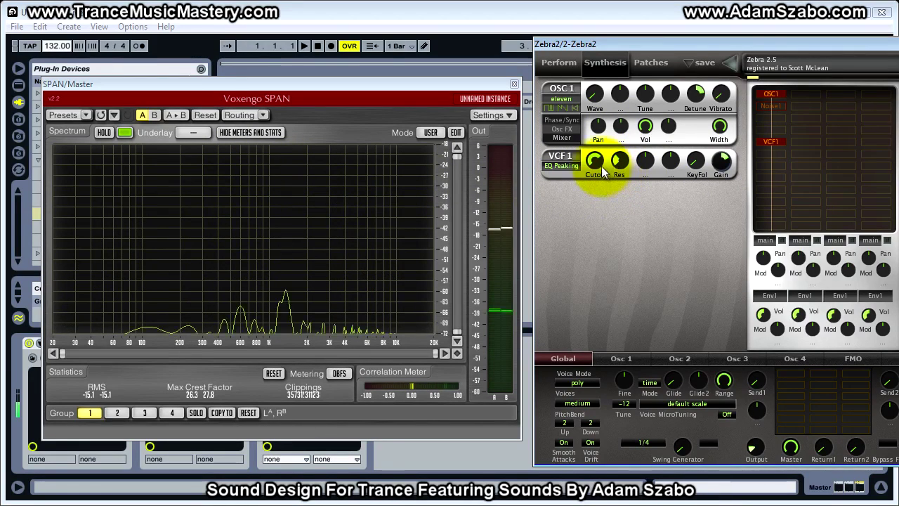
Step: Lower the EQ Peaking filter's resonance and switch the VCF1 filter type to EQ LoShelf
left_click_drag(613, 165, 617, 191)
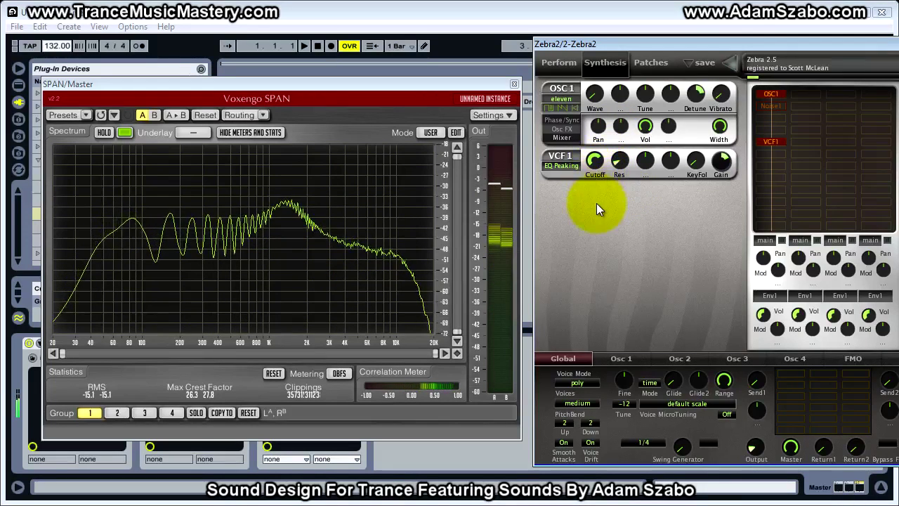
left_click(561, 165)
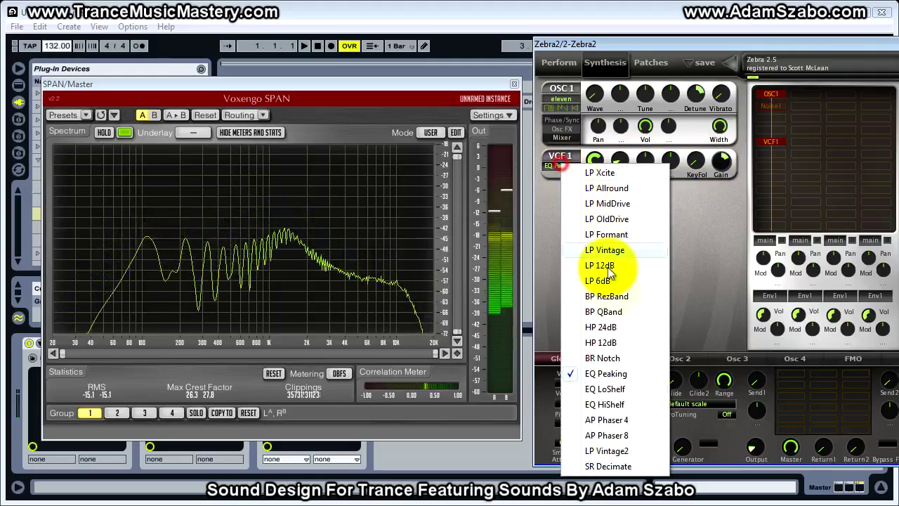
left_click(604, 388)
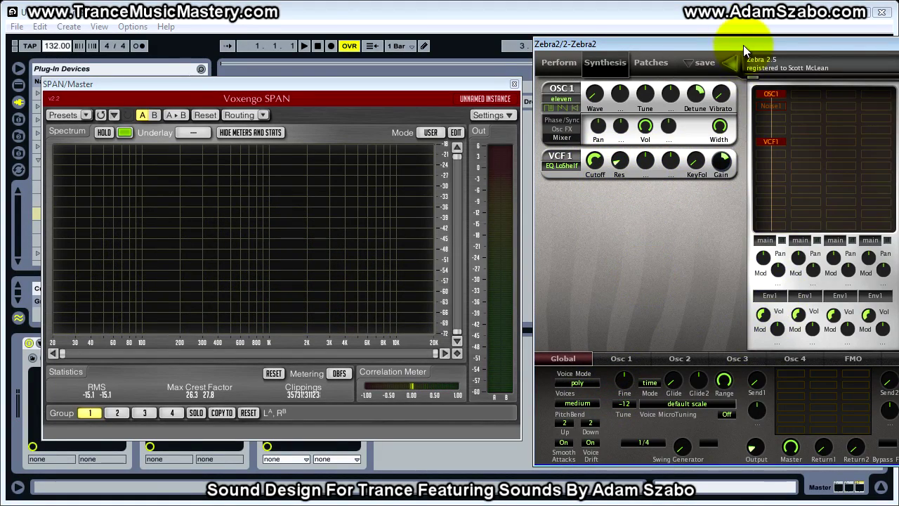
Step: Reposition the Zebra2 window and sweep the EQ LoShelf cutoff from 80 to 107 and down to 72, raising the resonance slightly
left_click_drag(743, 45, 456, 32)
left_click_drag(691, 405, 685, 384)
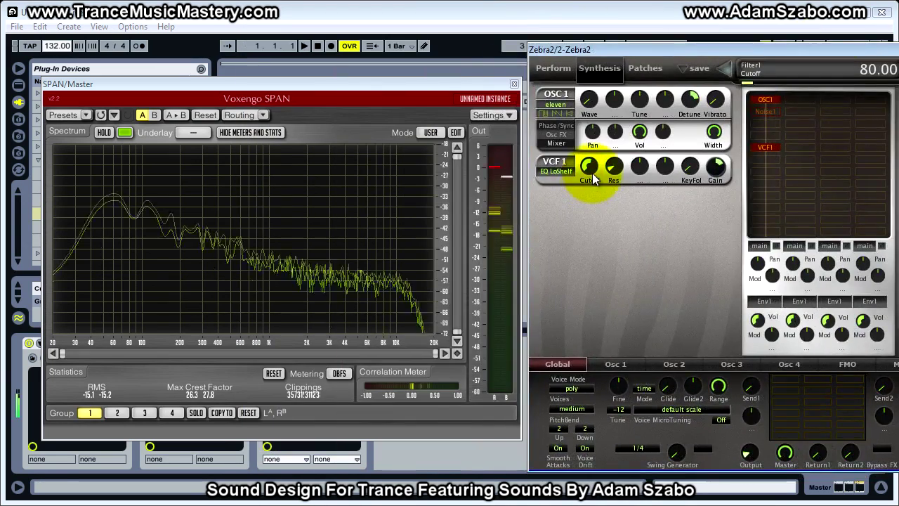
left_click_drag(592, 173, 594, 139)
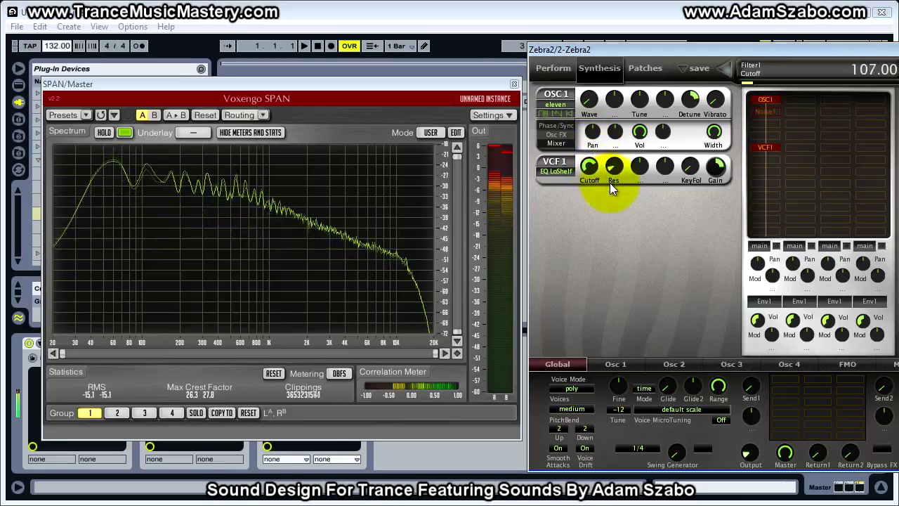
mouse_move(612, 171)
left_mouse_down()
mouse_move(615, 192)
mouse_move(610, 112)
mouse_move(612, 161)
mouse_move(597, 170)
mouse_move(621, 177)
left_mouse_up()
left_click(589, 168)
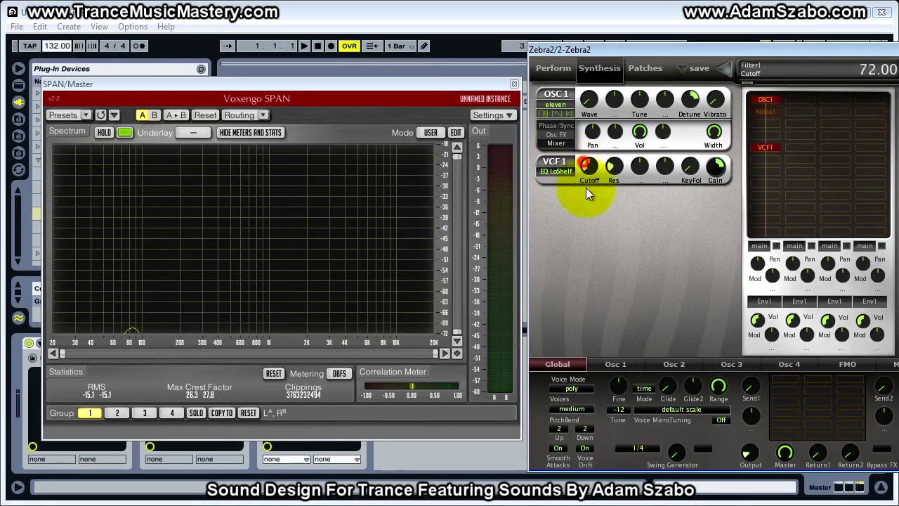
Step: Enable Noise1 and mute OSC1 in the module grid so that only white noise feeds the low-shelf filter
left_click(570, 173)
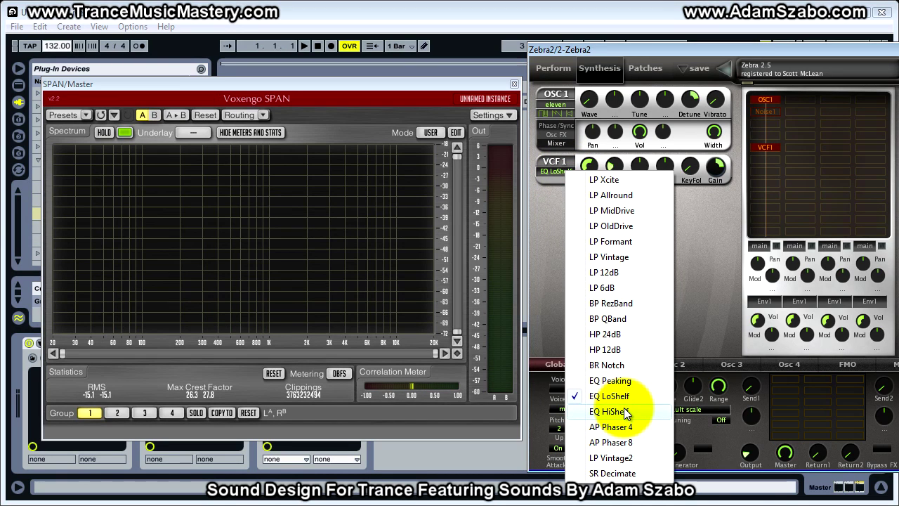
left_click(677, 236)
left_click(776, 111)
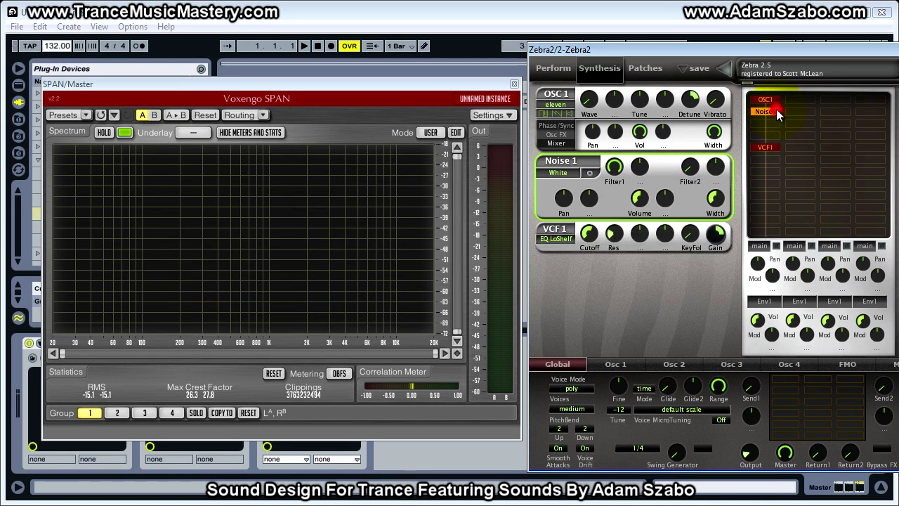
left_click(777, 96)
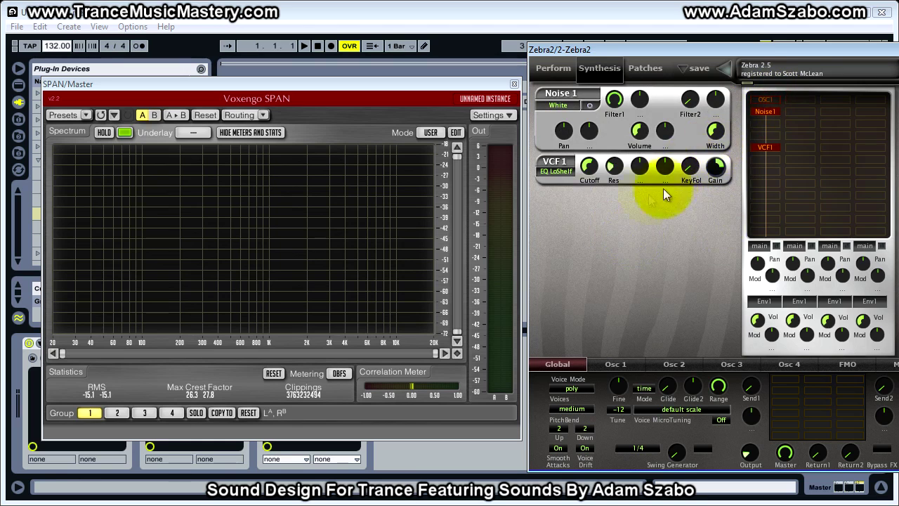
Step: Set the display slope of SPAN's spectrum to 0 in its mode editor and close the editor
left_click(456, 132)
left_click(354, 322)
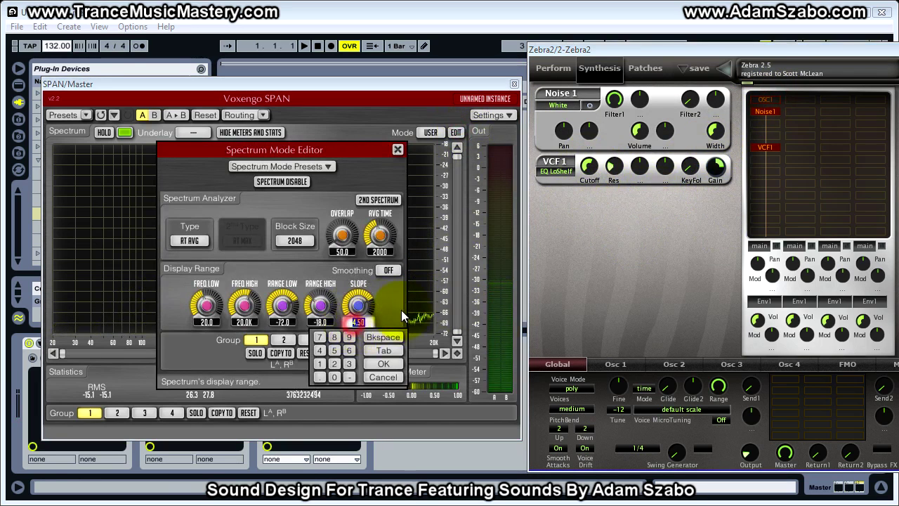
type("0")
key("Return")
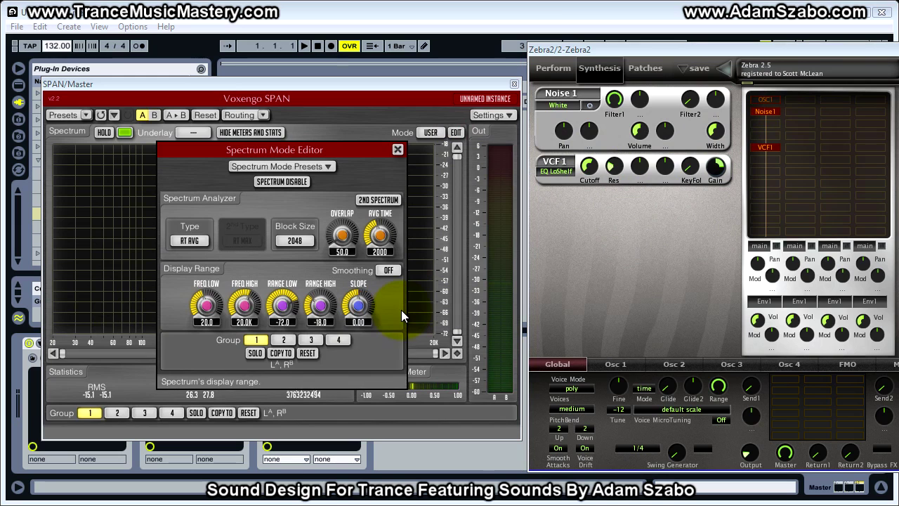
left_click(396, 150)
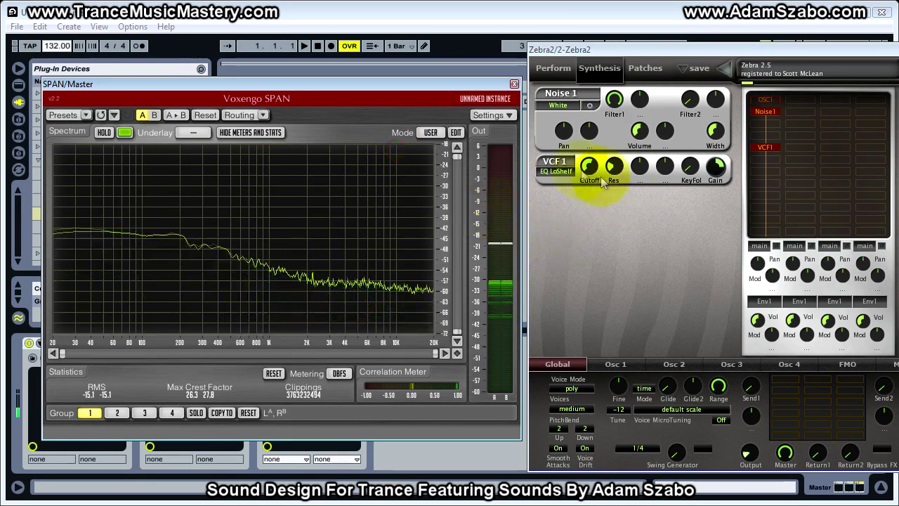
Step: Sweep the EQ LoShelf cutoff to its minimum and back up to 75, set the gain to 22, and readjust the cutoff
left_click_drag(591, 169, 587, 256)
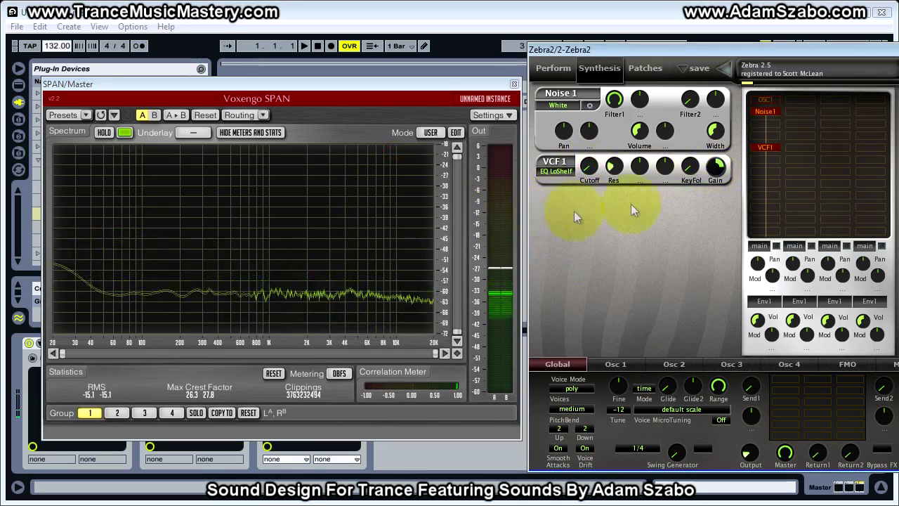
left_click_drag(590, 172, 585, 133)
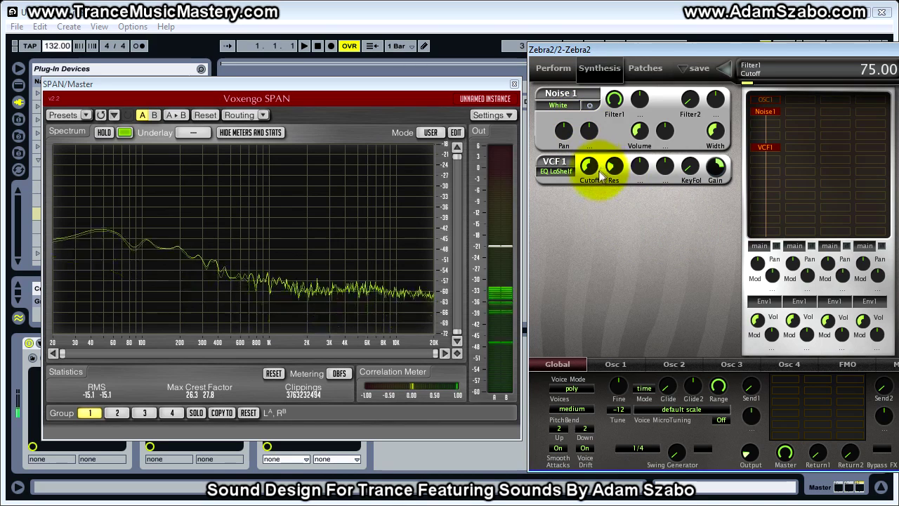
left_click_drag(715, 169, 713, 144)
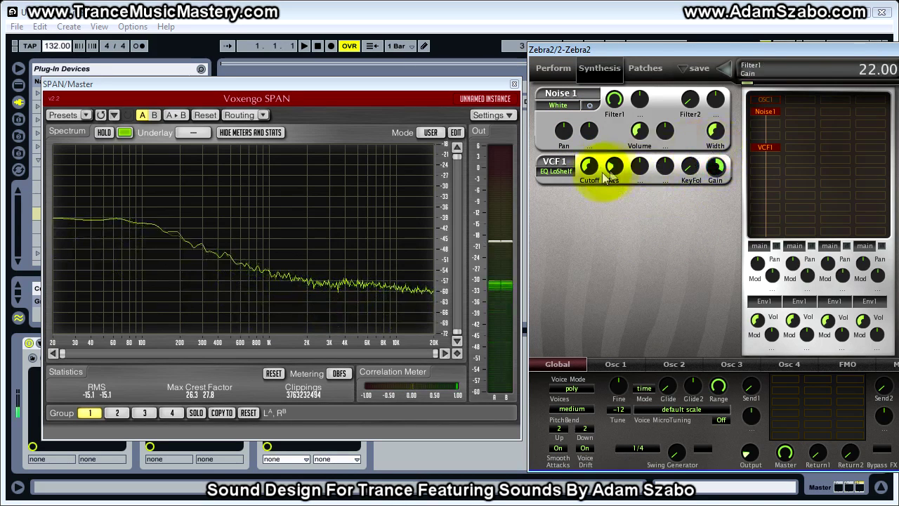
mouse_move(587, 176)
left_mouse_down()
mouse_move(588, 141)
mouse_move(588, 171)
left_mouse_up()
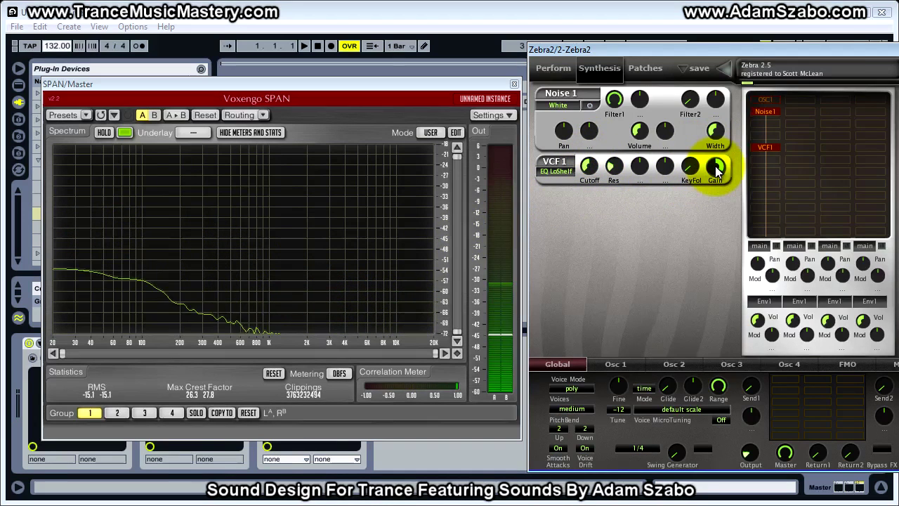
Step: Bring the EQ LoShelf gain to neutral, boost it to 21.40, and reduce it to a negative value
left_click_drag(715, 166, 715, 179)
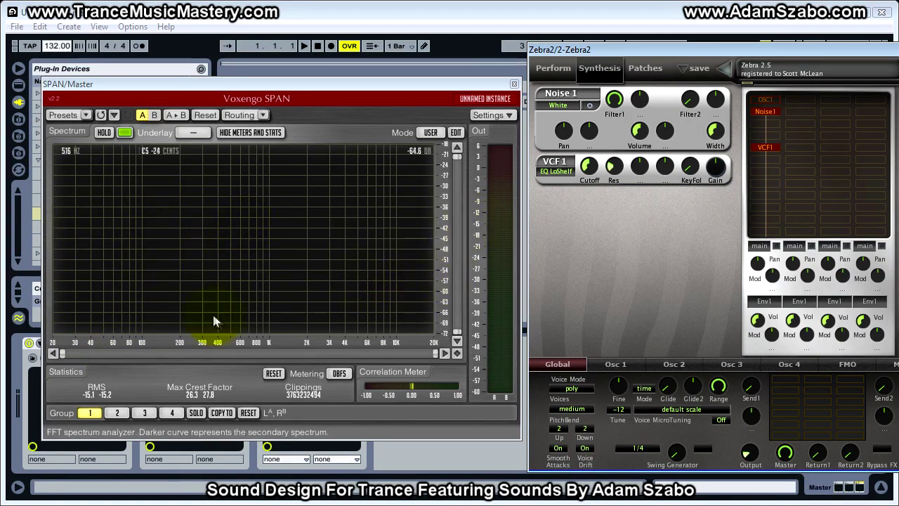
left_click_drag(717, 165, 719, 98)
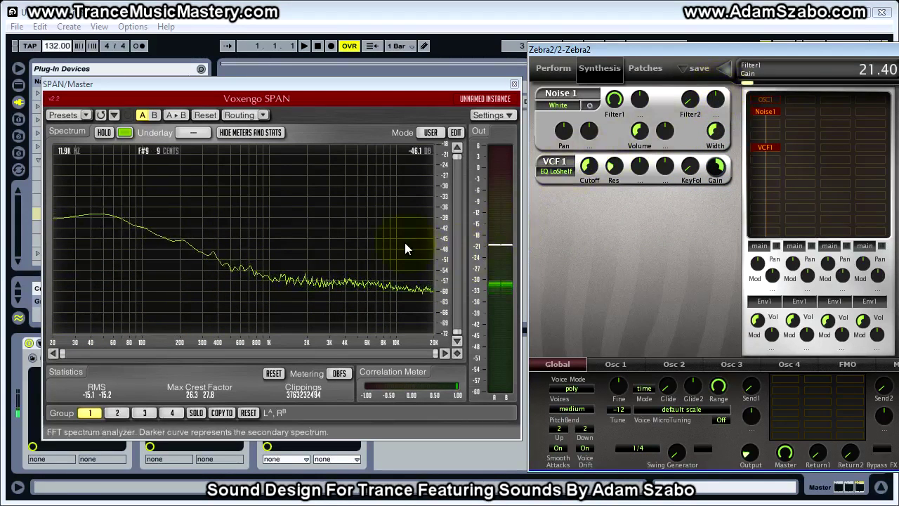
left_click_drag(721, 172, 696, 252)
left_click_drag(713, 163, 695, 270)
Step: Switch VCF1 to EQ HiShelf, raise its gain to 7.20 and cutoff to 88, and cut the gain to -18.20
left_click(558, 169)
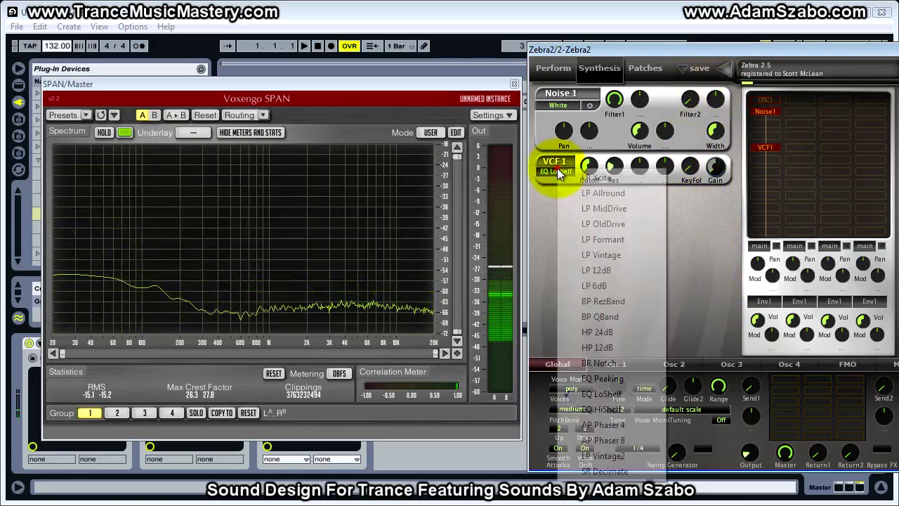
left_click(601, 410)
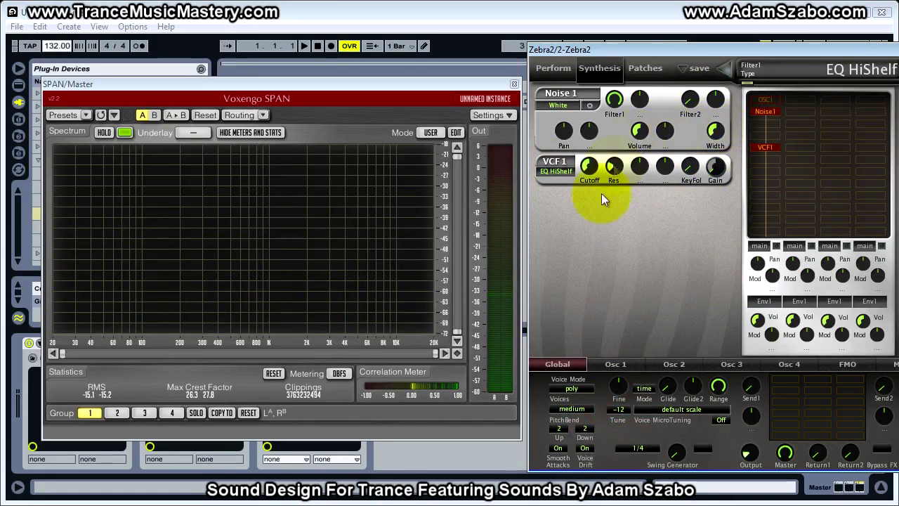
left_click(592, 246)
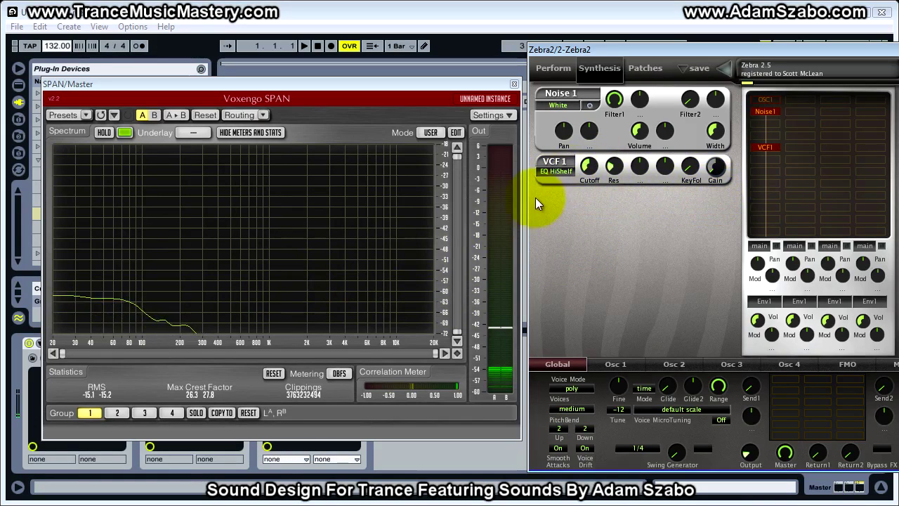
left_click_drag(721, 172, 717, 138)
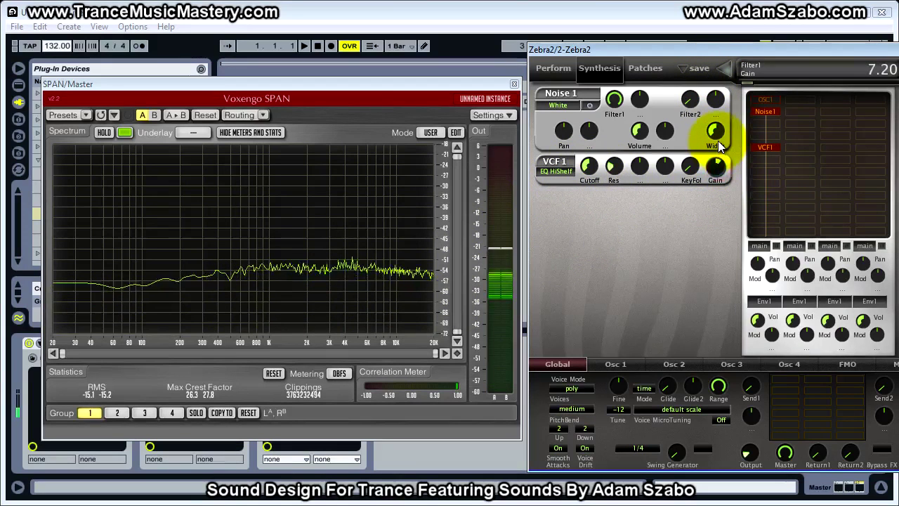
left_click_drag(589, 167, 588, 154)
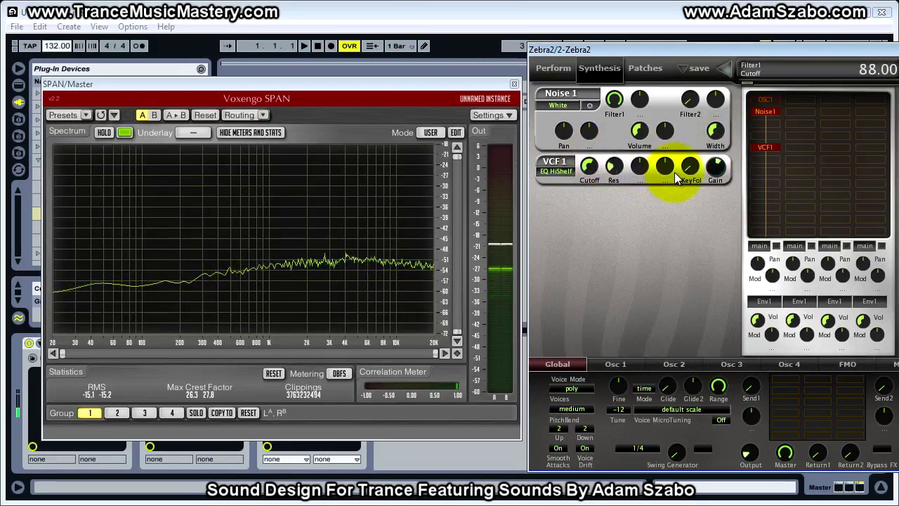
left_click_drag(711, 166, 721, 255)
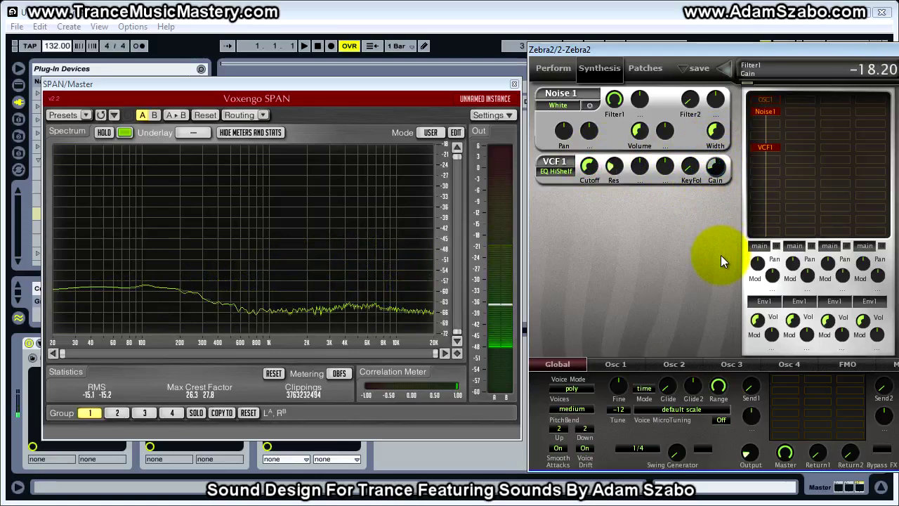
Step: Switch VCF1 to AP Phaser 4 and sweep its cutoff from 98 down to 80
left_click(556, 172)
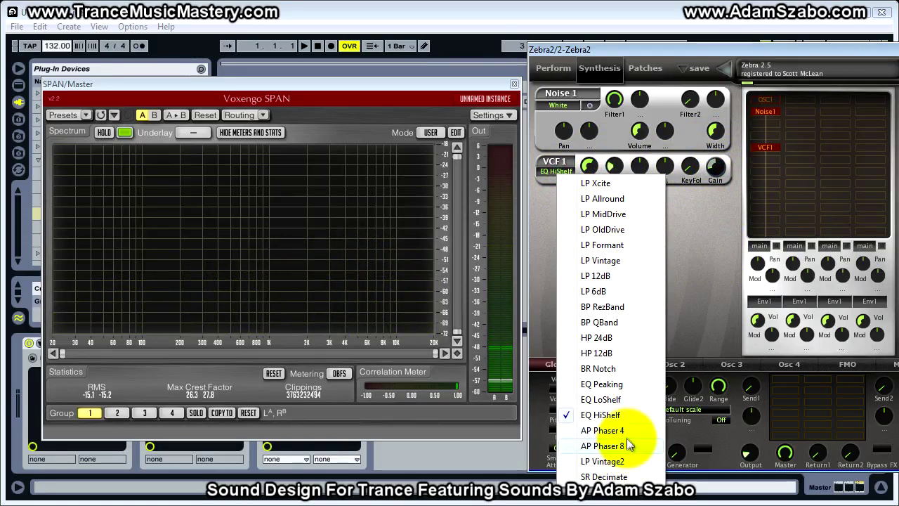
left_click(603, 430)
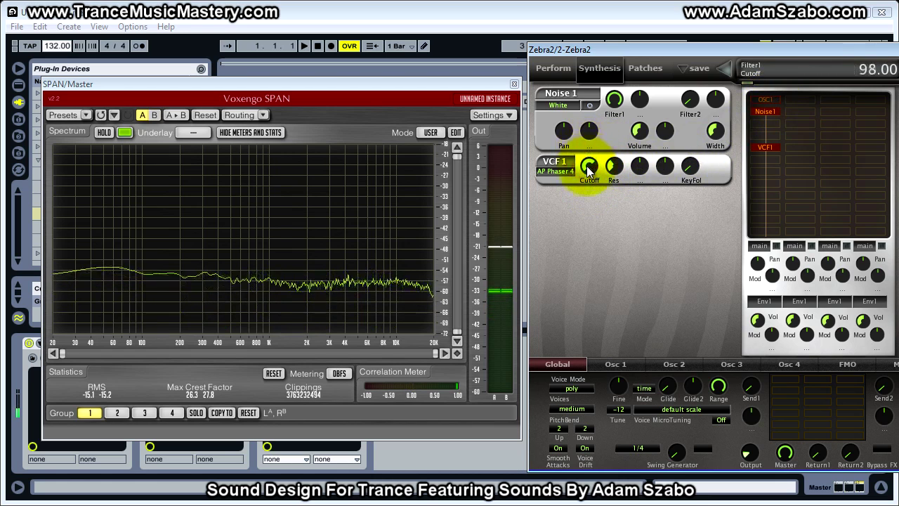
left_click_drag(586, 174, 586, 177)
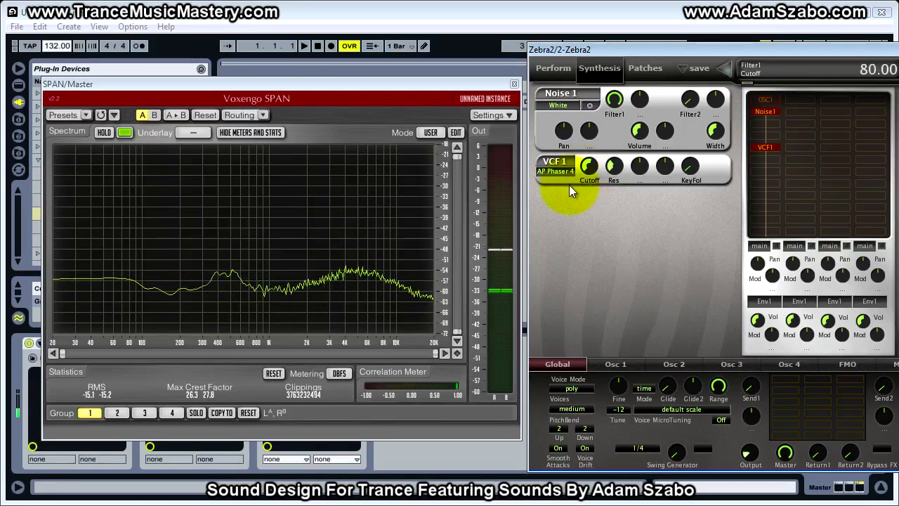
Step: Switch VCF1 to AP Phaser 8, sweep its cutoff through 86, and set the resonance to 40.50
left_click(559, 172)
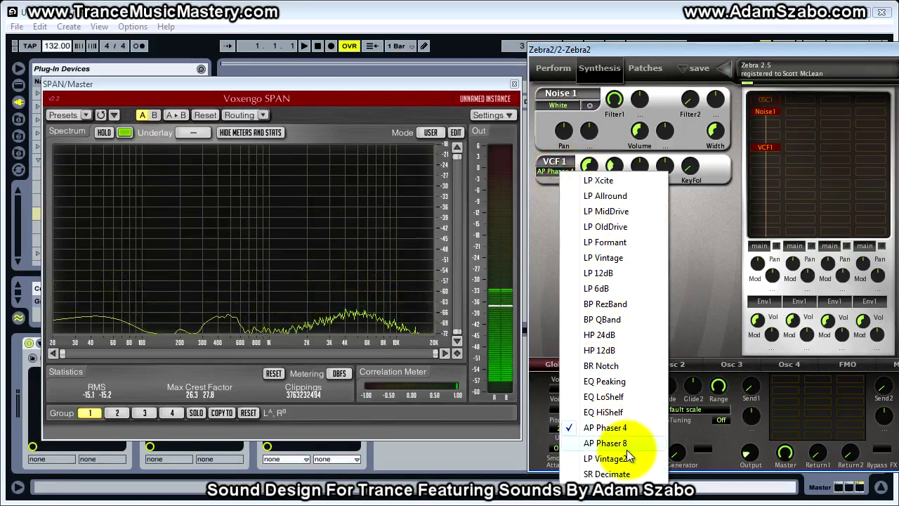
left_click(618, 444)
left_click(590, 170)
left_click_drag(589, 170, 582, 158)
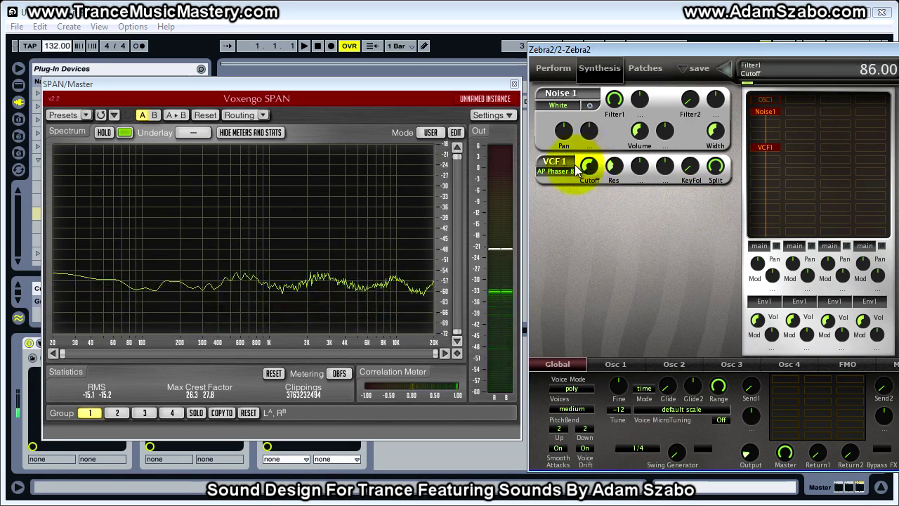
left_click_drag(577, 182, 578, 178)
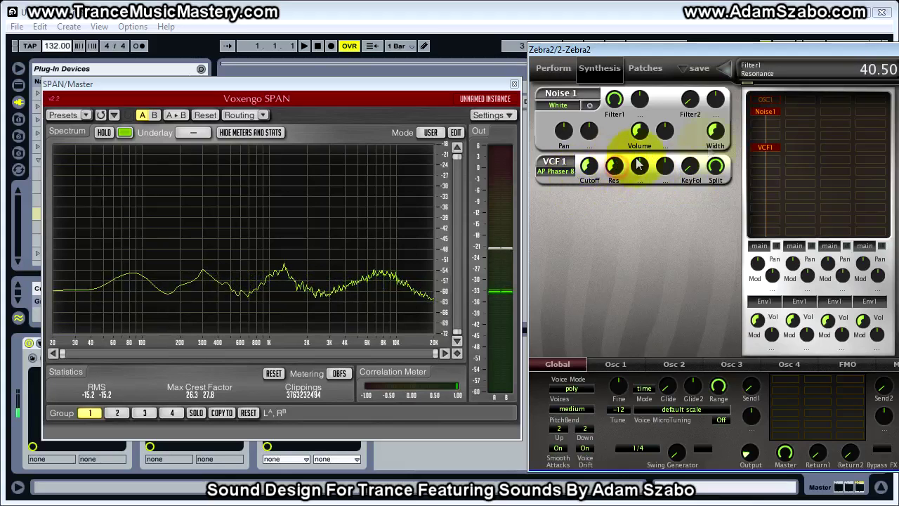
Step: Enable OSC1 again, mute Noise1, and sweep the AP Phaser 8 cutoff through 82 down to 59
left_click(772, 98)
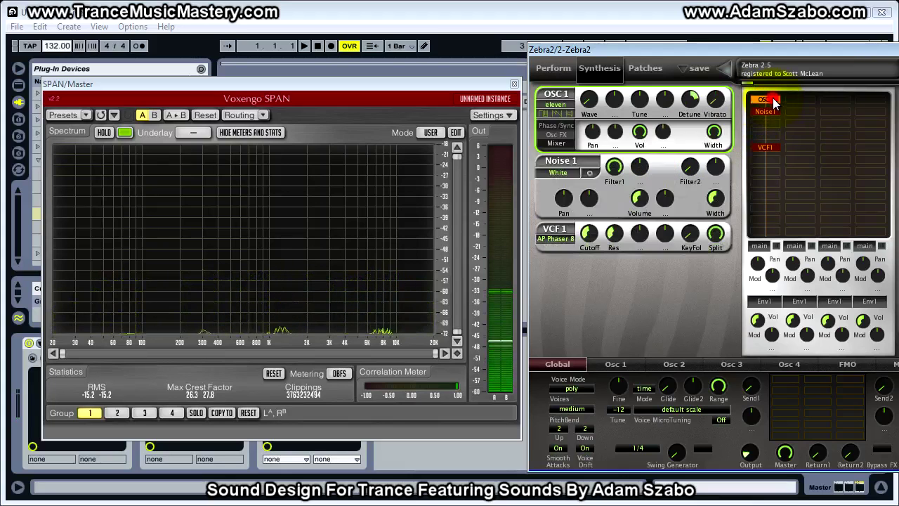
left_click(590, 232)
mouse_move(590, 232)
left_mouse_down()
mouse_move(590, 217)
mouse_move(590, 235)
left_mouse_up()
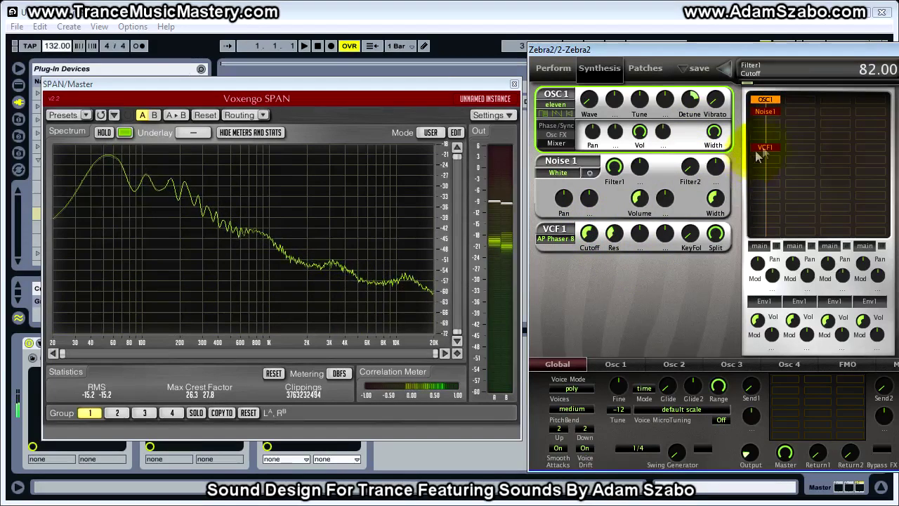
left_click(764, 114)
left_click_drag(590, 165, 581, 184)
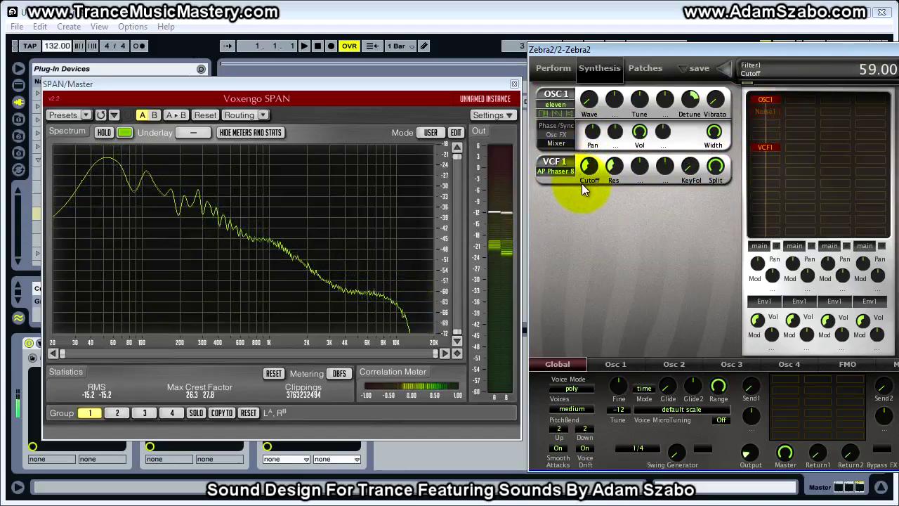
Step: Switch VCF1 back to AP Phaser 4 and sweep its cutoff with the oscillator sound
left_click(556, 172)
left_click(626, 429)
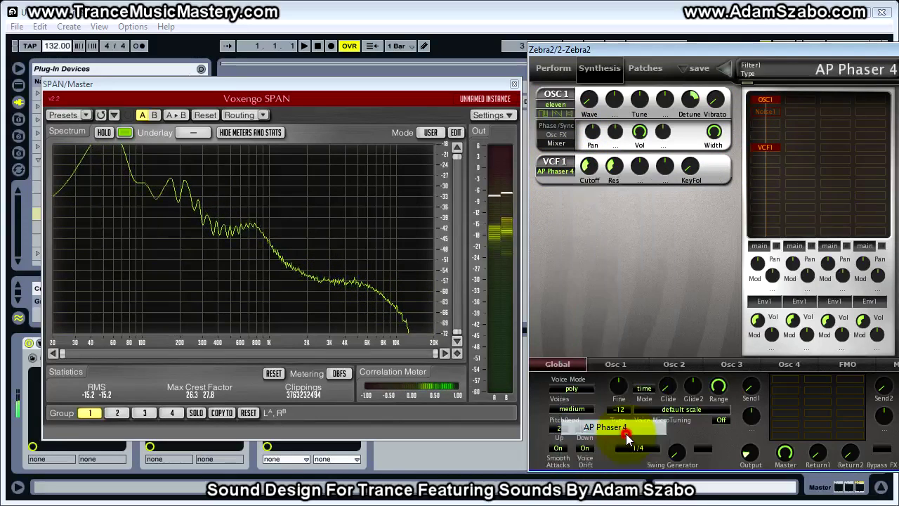
mouse_move(588, 174)
left_mouse_down()
mouse_move(589, 144)
mouse_move(589, 163)
left_mouse_up()
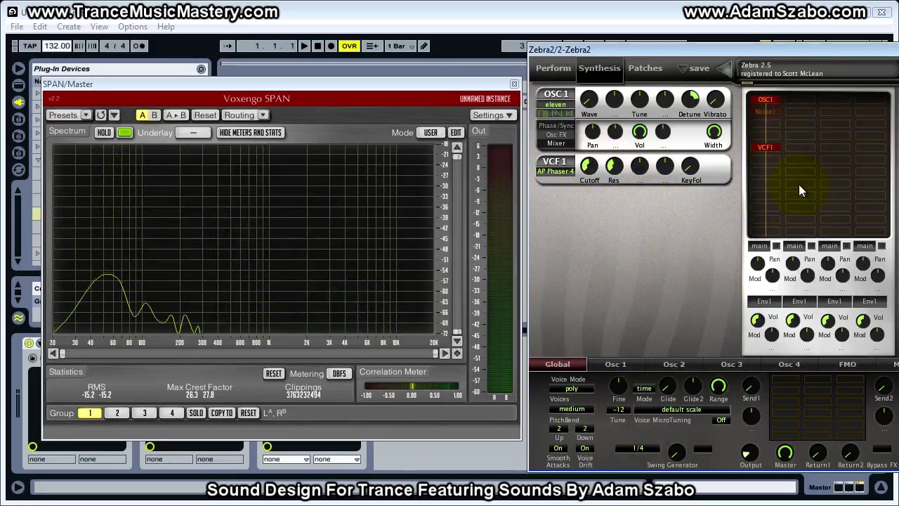
Step: Move VCF1 to the second lane with Input 1 as its source, and sweep the AP Phaser 4 cutoff through 87 and 74
left_click_drag(761, 144, 800, 149)
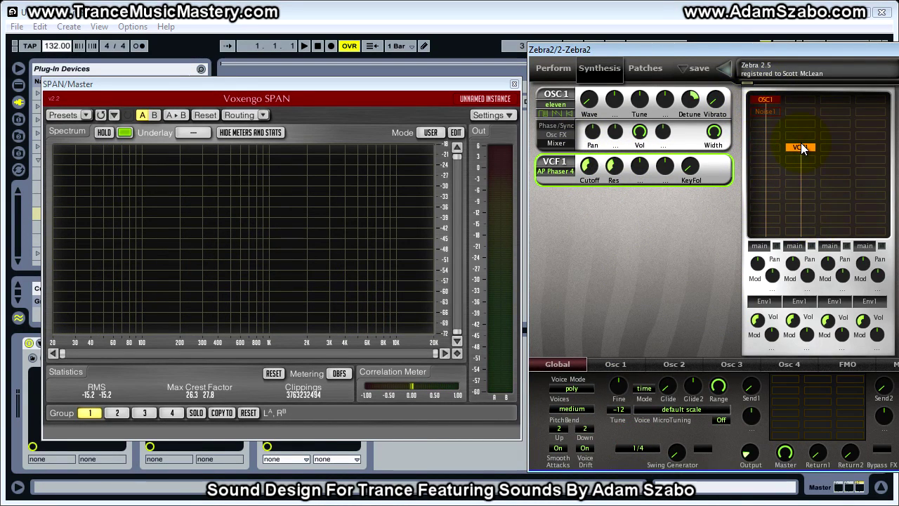
right_click(801, 148)
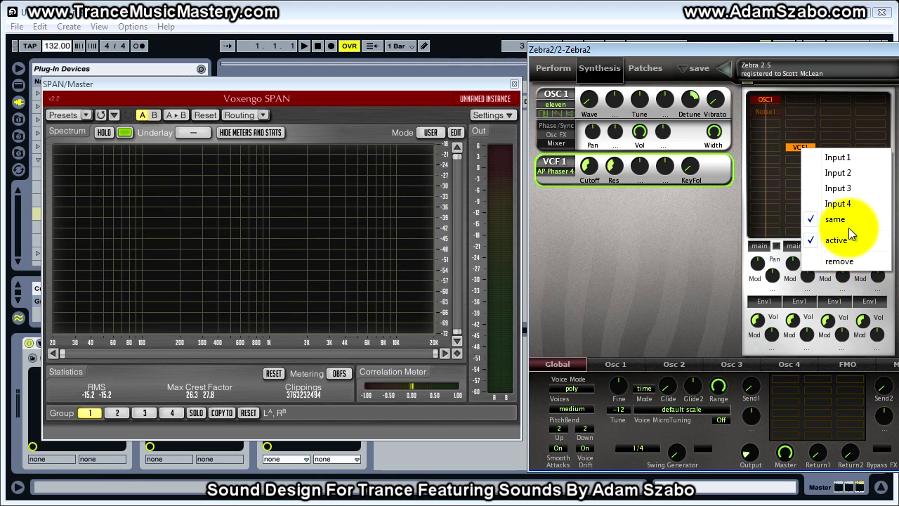
left_click(847, 163)
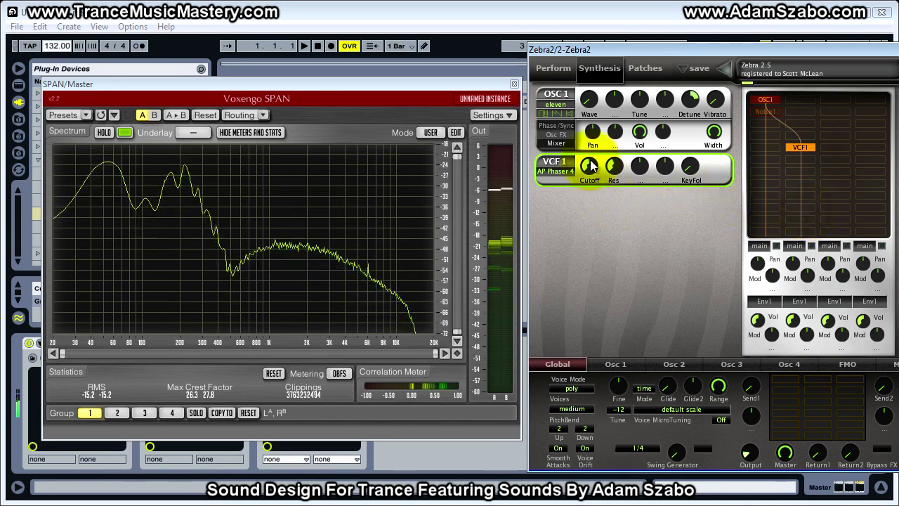
mouse_move(588, 168)
left_mouse_down()
mouse_move(589, 185)
mouse_move(590, 159)
left_mouse_up()
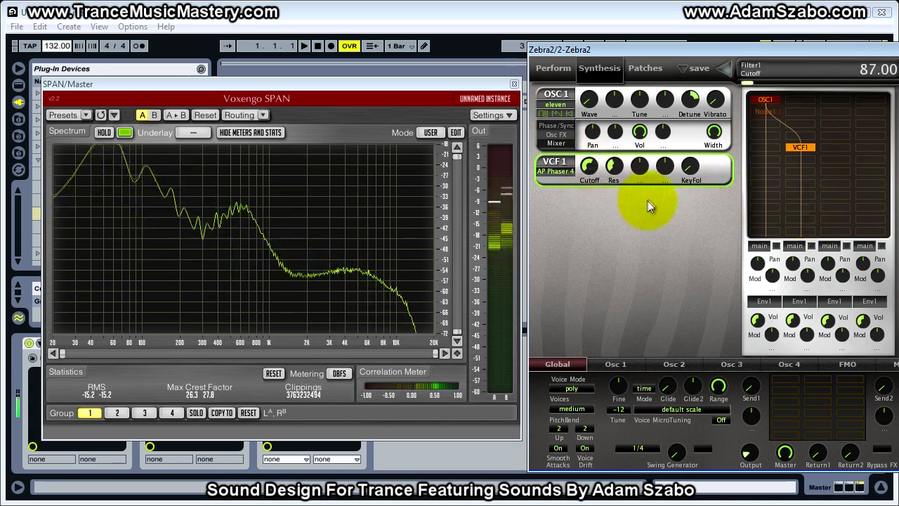
left_click_drag(592, 171, 592, 178)
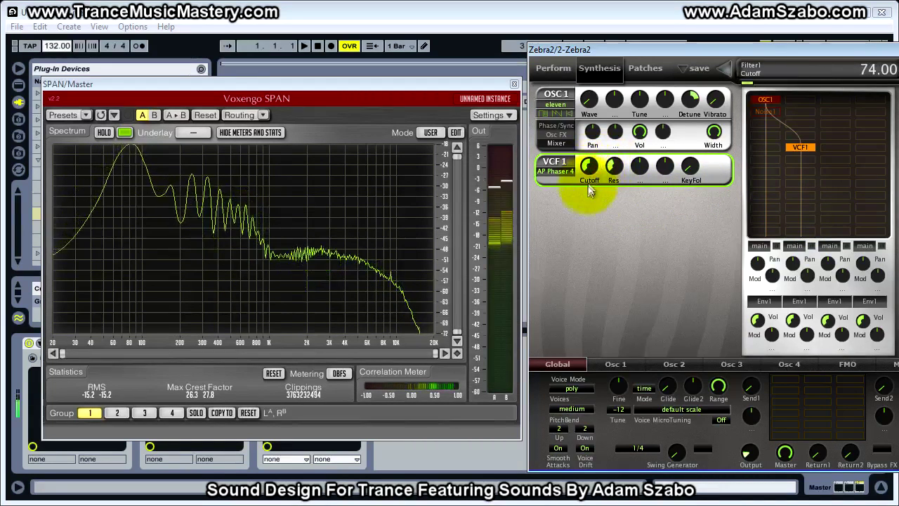
Step: Switch VCF1 to AP Phaser 8 in the parallel lane and lower its Split to 58
left_click(560, 173)
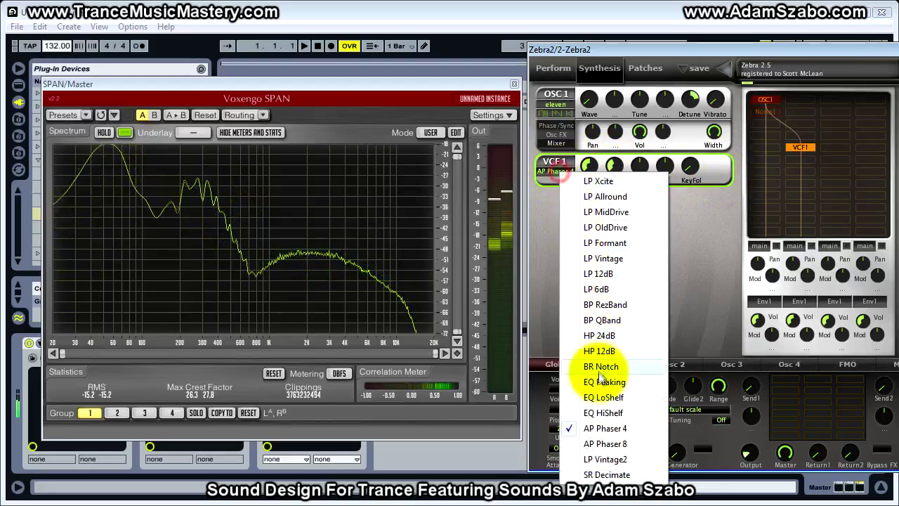
left_click(602, 443)
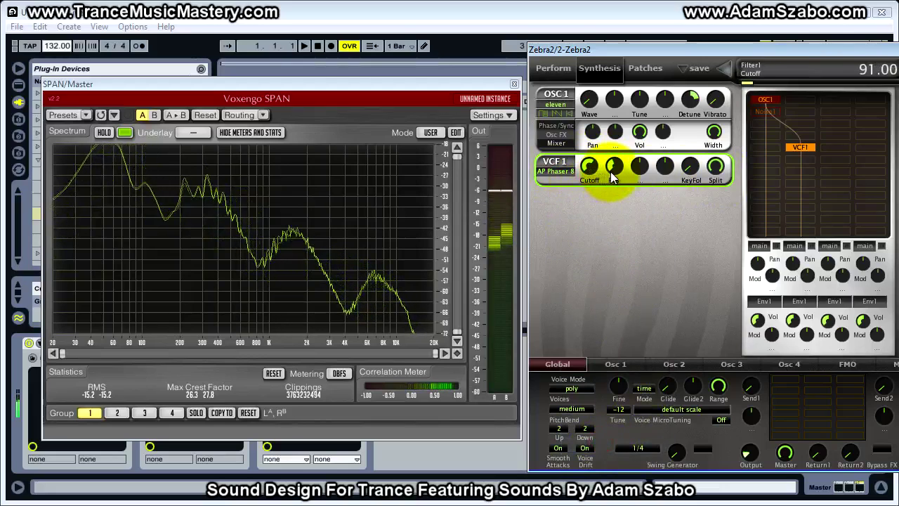
left_click_drag(715, 173, 718, 191)
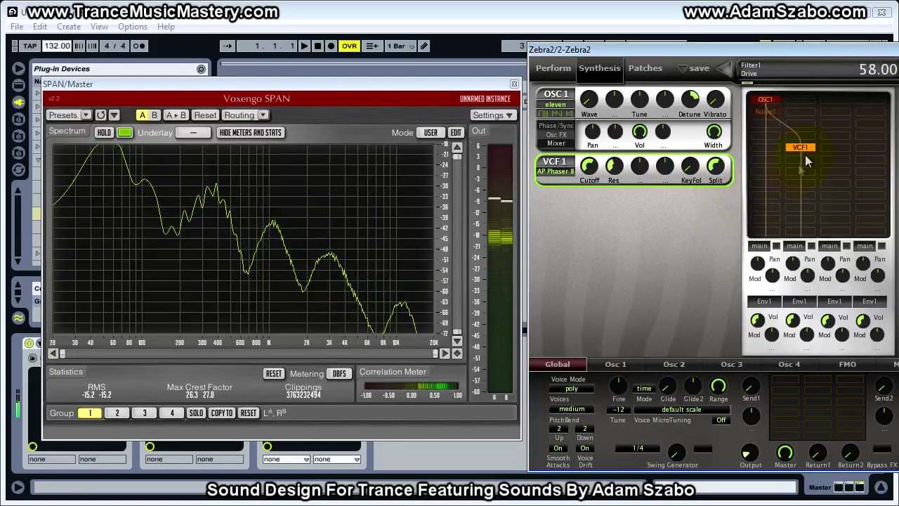
Step: Move VCF1 back to the first lane below OSC1 and set its input to same
right_click(780, 150)
right_click(767, 154)
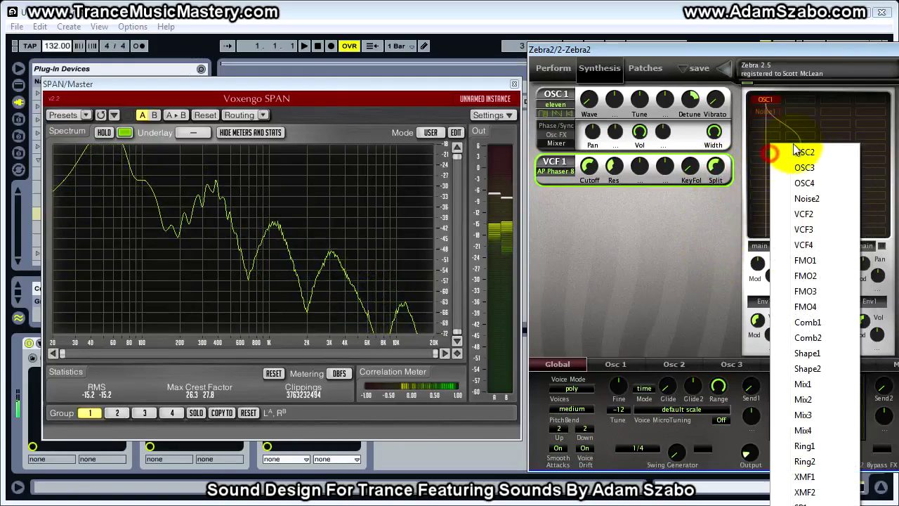
right_click(806, 131)
left_click_drag(806, 146, 765, 149)
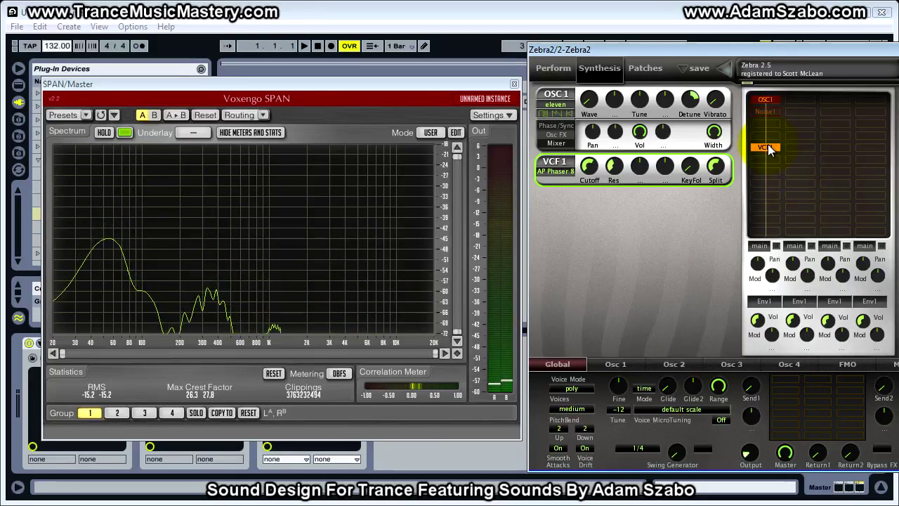
right_click(768, 148)
left_click(801, 220)
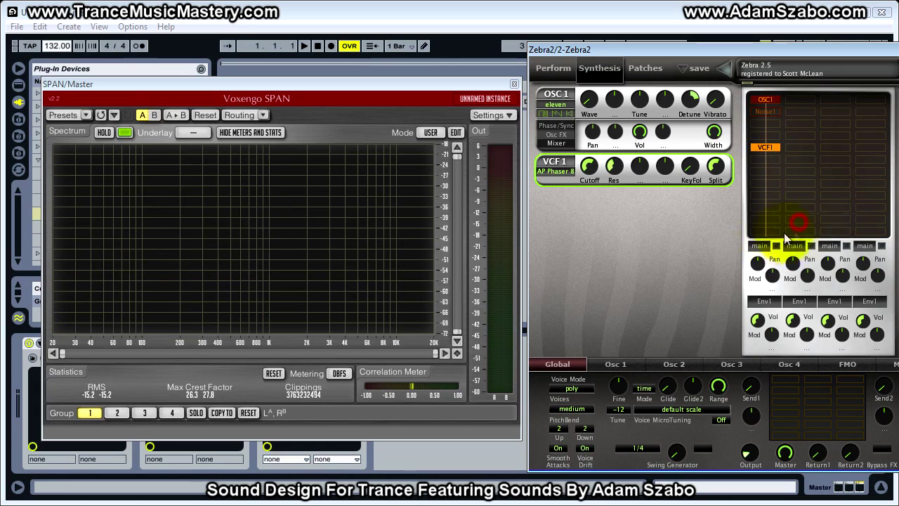
Step: Switch VCF1 to LP Vintage2 and on to SR Decimate, and raise the cutoff to 119
left_click(566, 171)
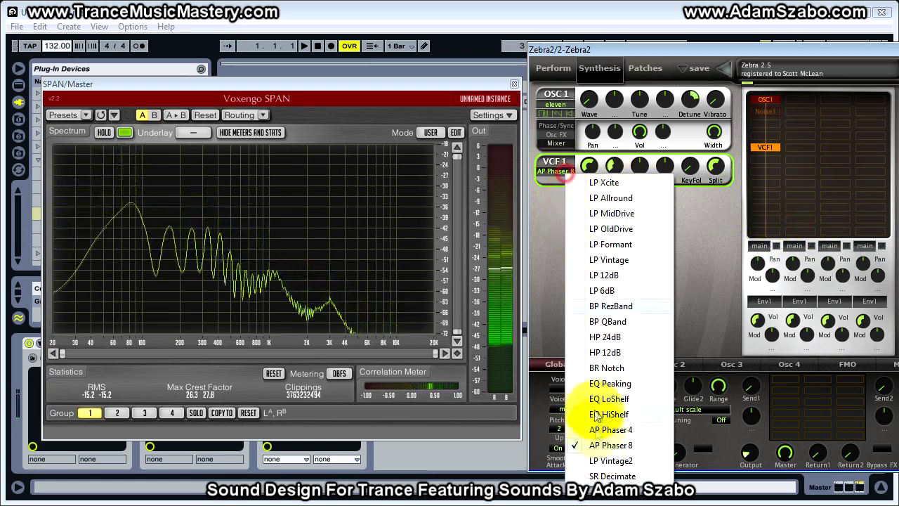
left_click(610, 460)
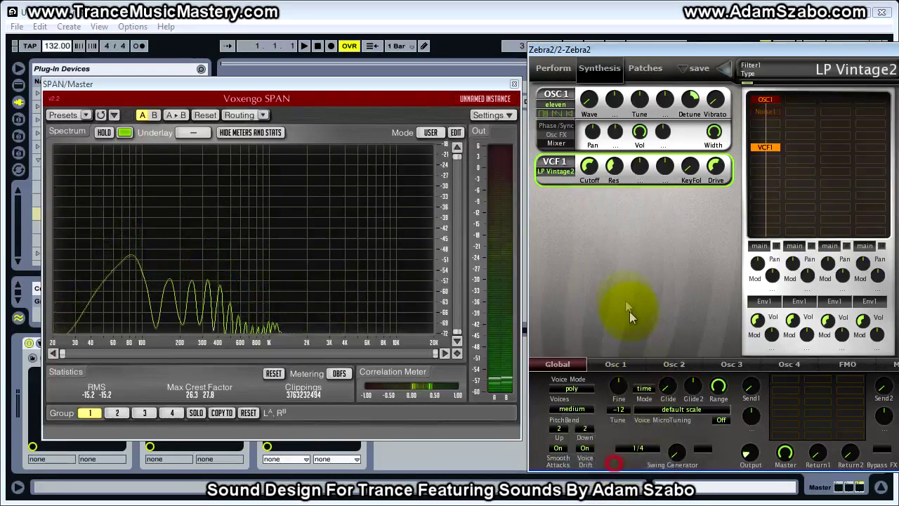
left_click(568, 170)
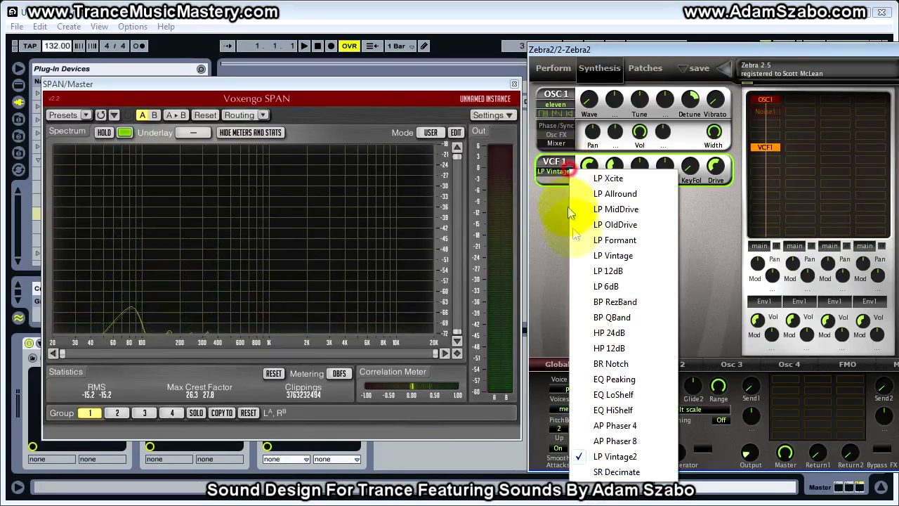
left_click(618, 472)
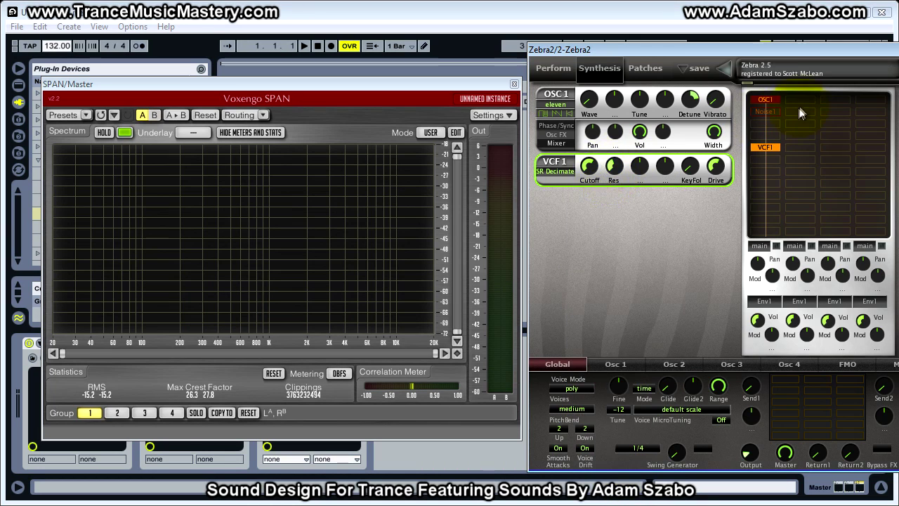
left_click_drag(588, 181, 590, 170)
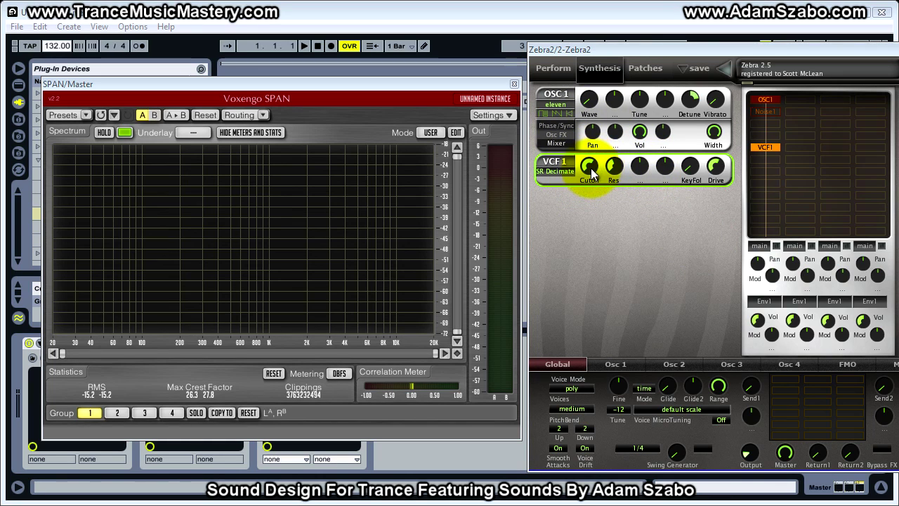
left_click_drag(592, 169, 590, 149)
Step: Set the SPAN spectrum display slope to 4.50 and close the Spectrum Mode Editor
left_click(457, 132)
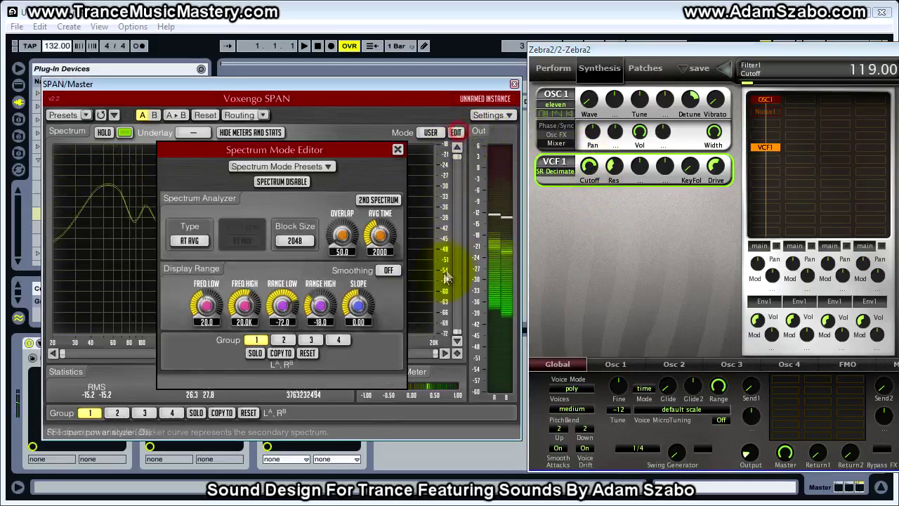
left_click(354, 320)
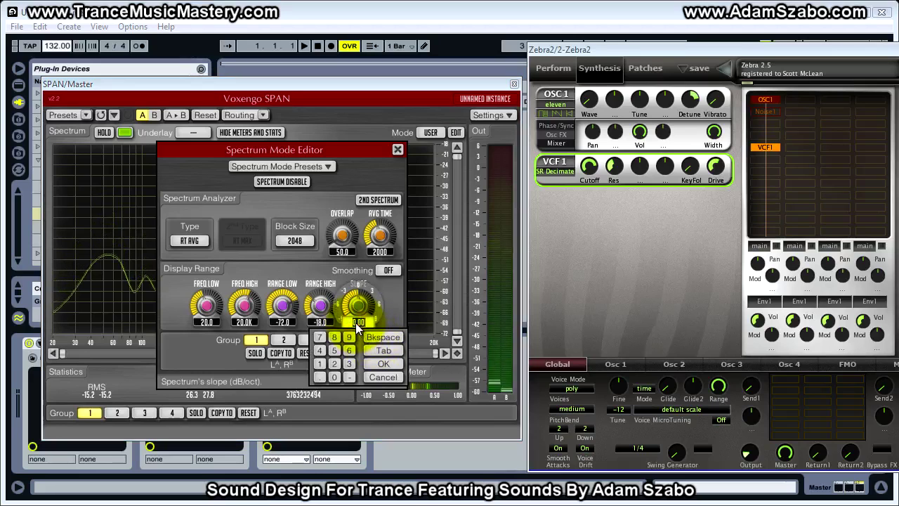
left_click(405, 303)
left_click(307, 353)
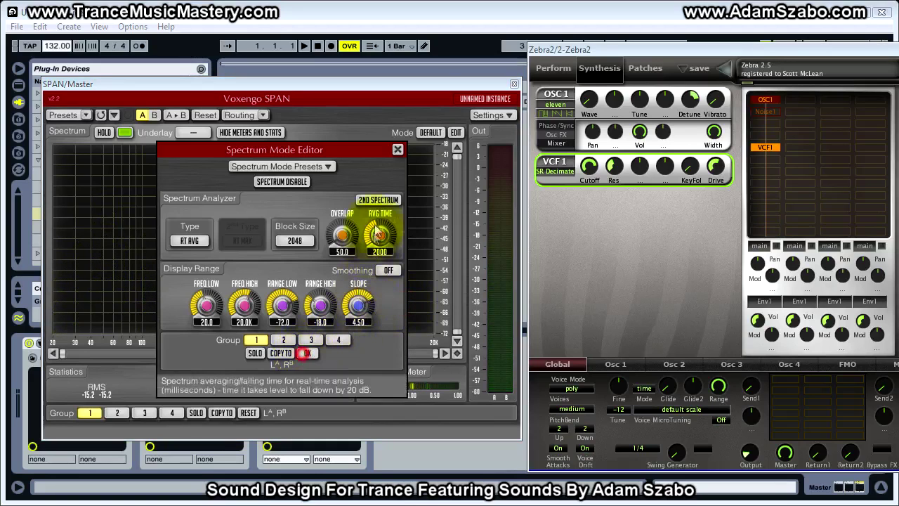
left_click(397, 150)
Step: Turn VCF1's resonance and drive down to minimum and sweep the SR Decimate cutoff down from its maximum
left_click_drag(591, 174, 612, 232)
left_click_drag(707, 171, 717, 148)
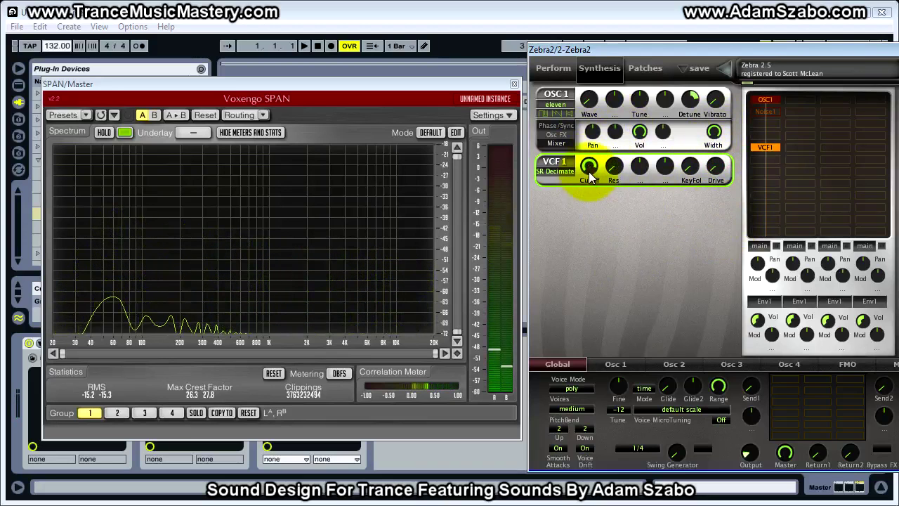
mouse_move(589, 166)
left_mouse_down()
mouse_move(592, 245)
mouse_move(588, 178)
left_mouse_up()
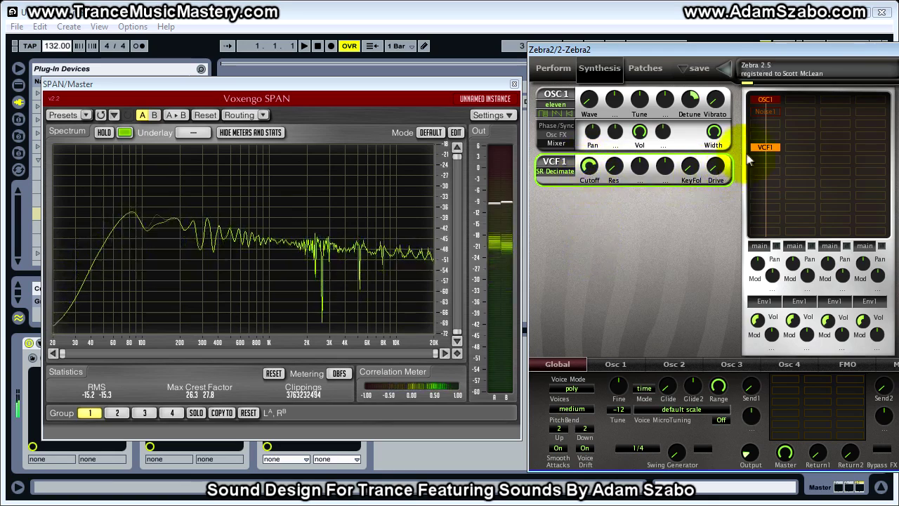
Step: Enable Noise1 alongside OSC1 and raise the SR Decimate cutoff to 127
left_click(772, 112)
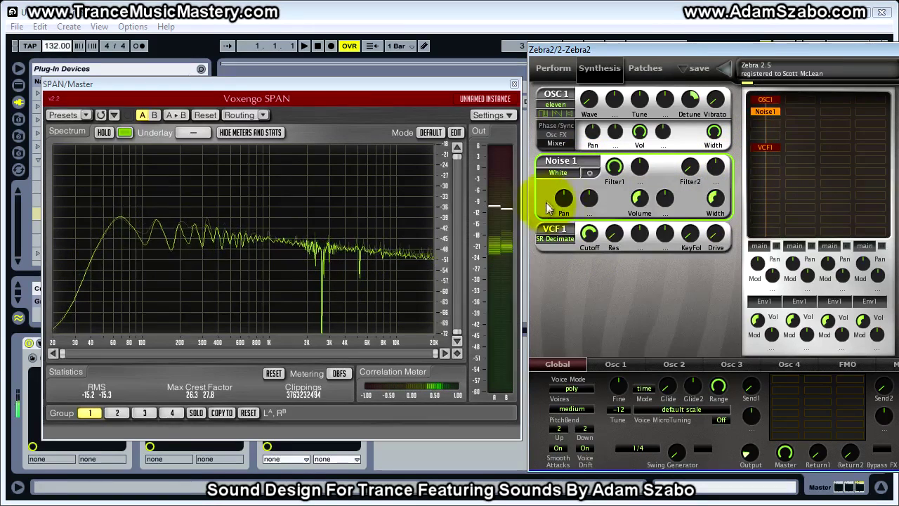
mouse_move(590, 234)
left_mouse_down()
mouse_move(593, 268)
mouse_move(591, 227)
left_mouse_up()
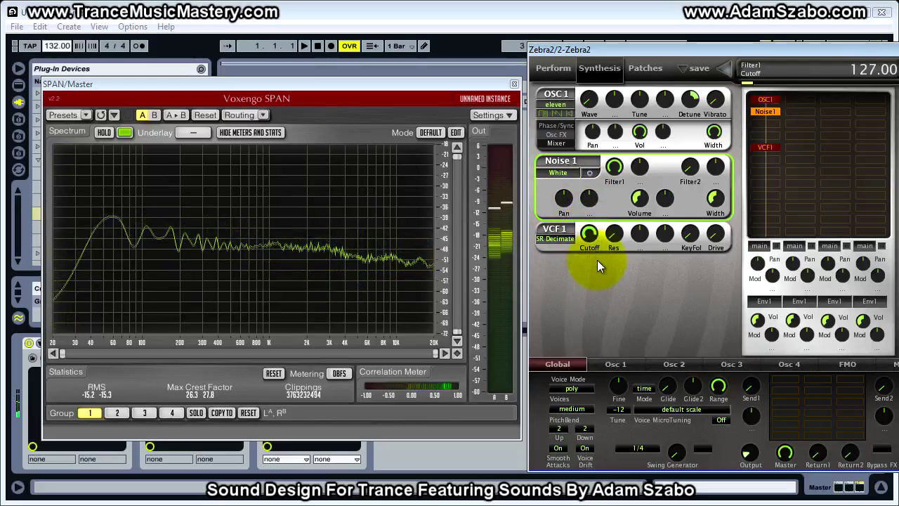